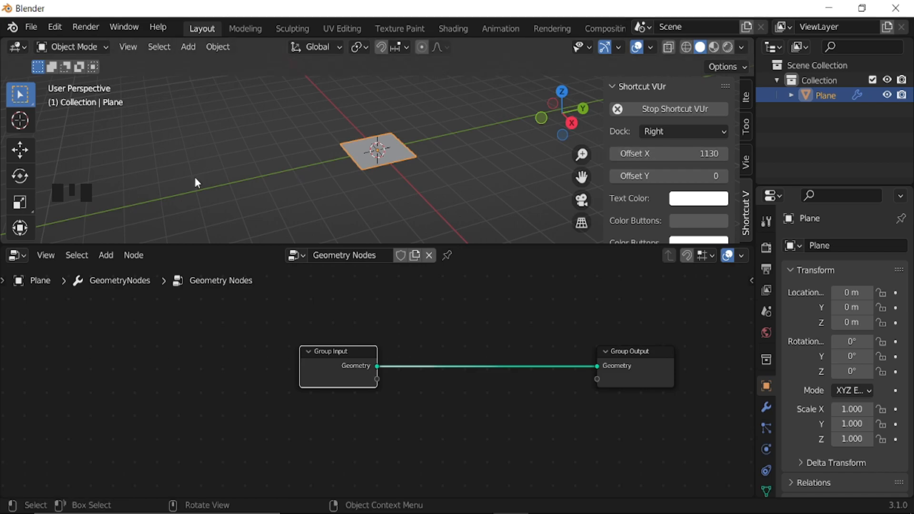
Replace the Group Input node with a Curve Circle node and connect its Curve output to the Group Output's Geometry.
{"action": "key", "text": "n"}
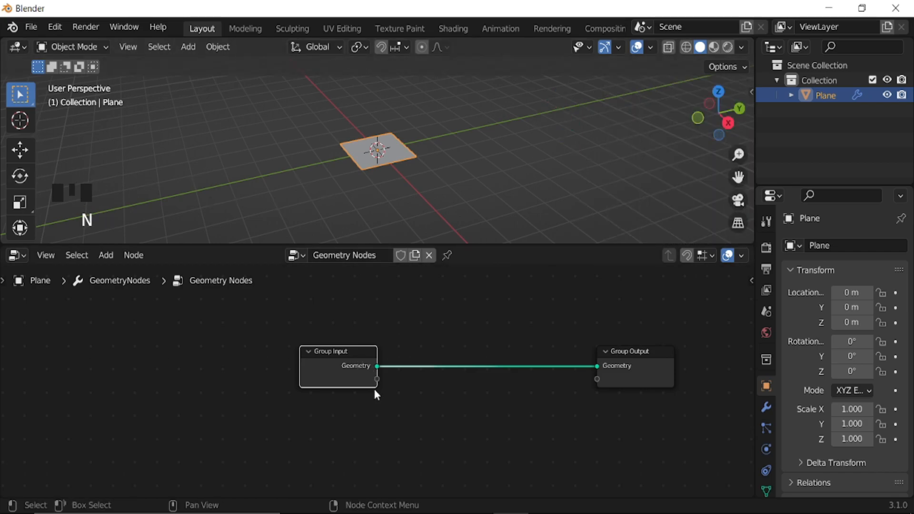
{"action": "key", "text": "x"}
{"action": "key", "text": "shift+a"}
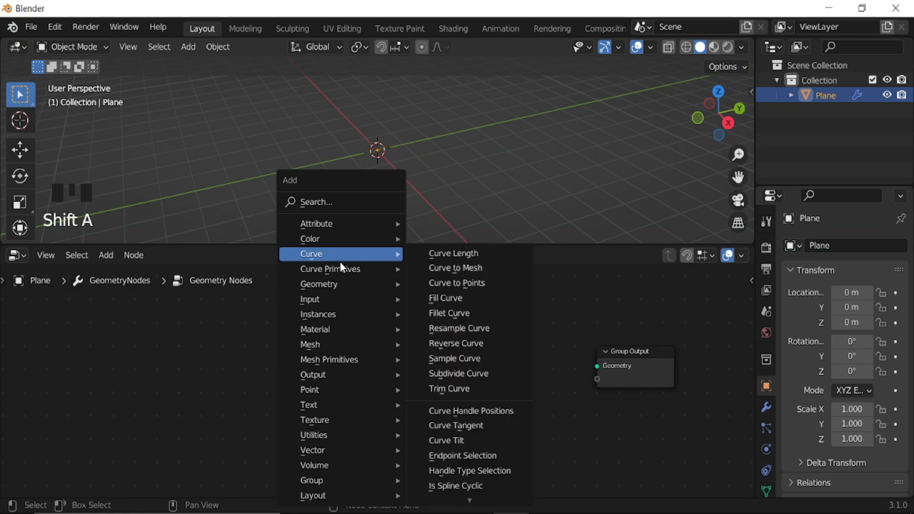
{"action": "mouse_move", "coordinate": [346, 275]}
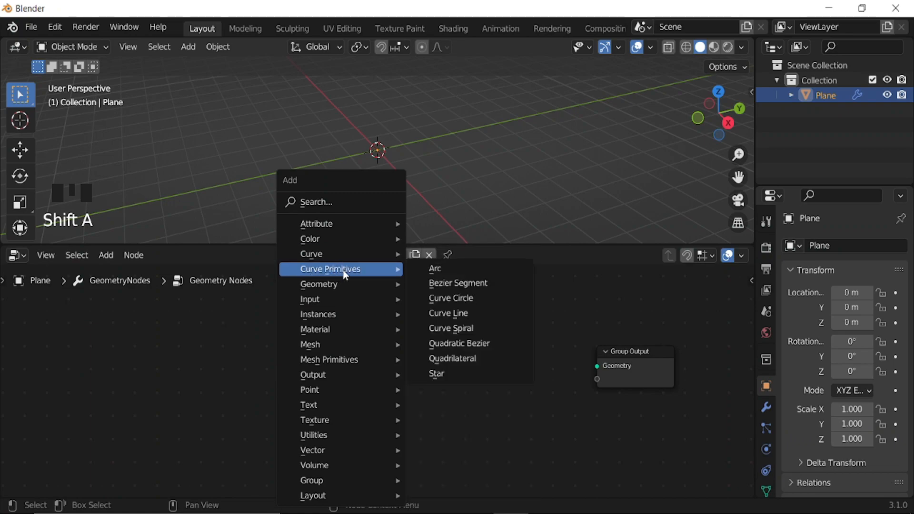
{"action": "left_click", "coordinate": [451, 298]}
{"action": "left_click", "coordinate": [243, 350]}
{"action": "left_click_drag", "start_coordinate": [320, 369], "coordinate": [598, 365]}
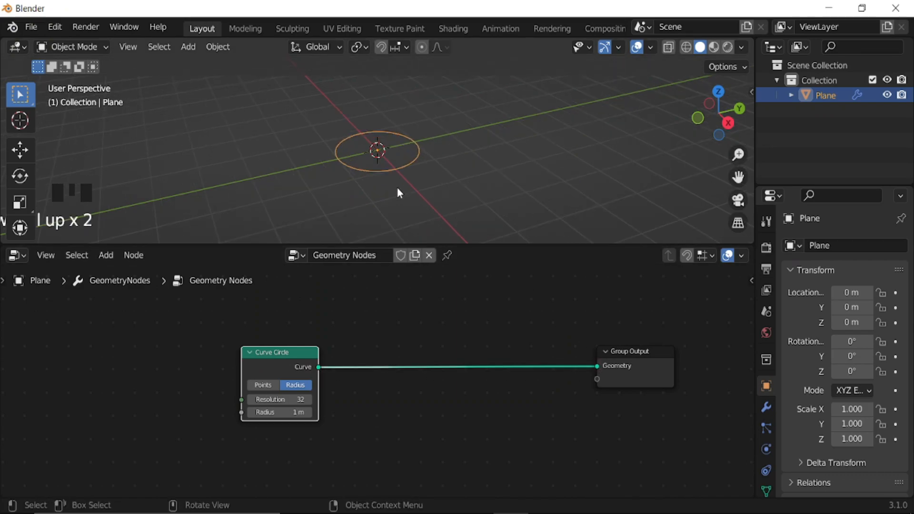
Insert a Curve to Mesh node on the link between Curve Circle and Group Output.
{"action": "middle_click_drag", "start_coordinate": [395, 415], "coordinate": [415, 369]}
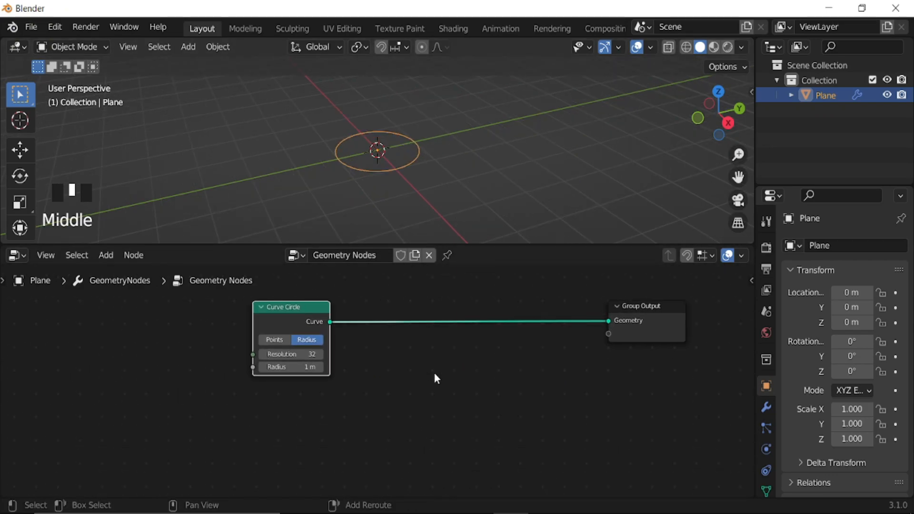
{"action": "key", "text": "shift+a"}
{"action": "mouse_move", "coordinate": [404, 269]}
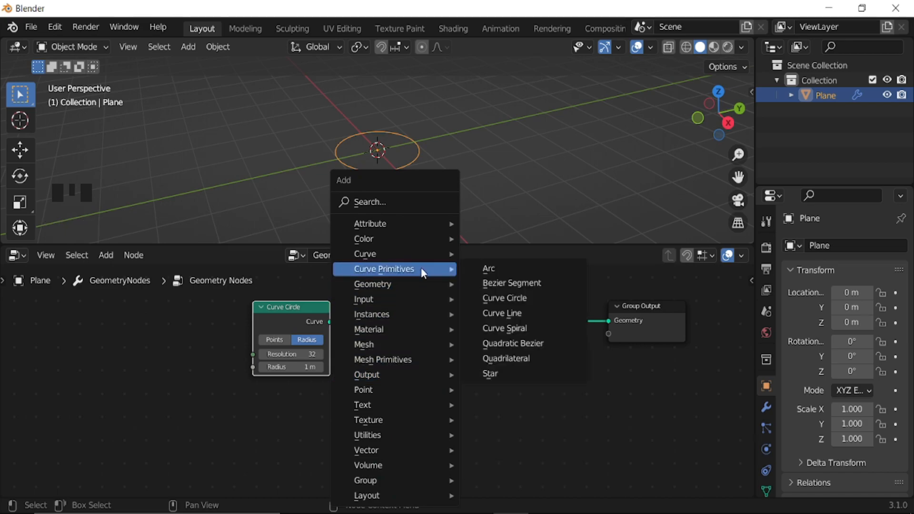
{"action": "mouse_move", "coordinate": [419, 255]}
{"action": "left_click", "coordinate": [498, 276]}
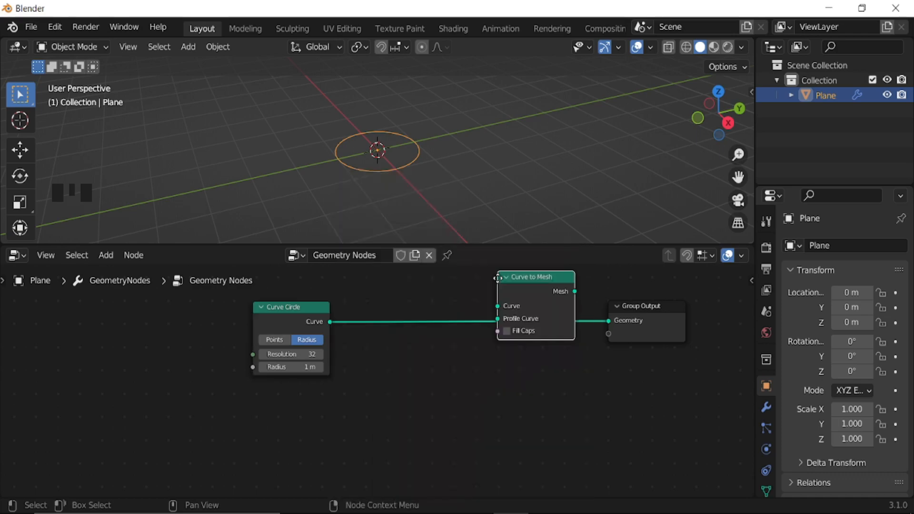
{"action": "left_click", "coordinate": [474, 329]}
Duplicate the Curve Circle node below the original and connect the copy to the Profile Curve input of Curve to Mesh.
{"action": "middle_click_drag", "start_coordinate": [461, 397], "coordinate": [487, 376]}
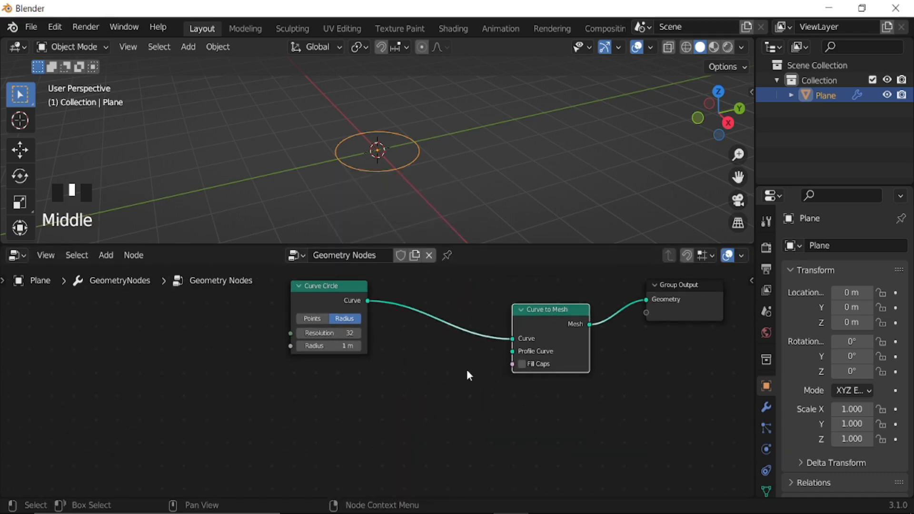
{"action": "left_click", "coordinate": [348, 301]}
{"action": "key", "text": "shift+d"}
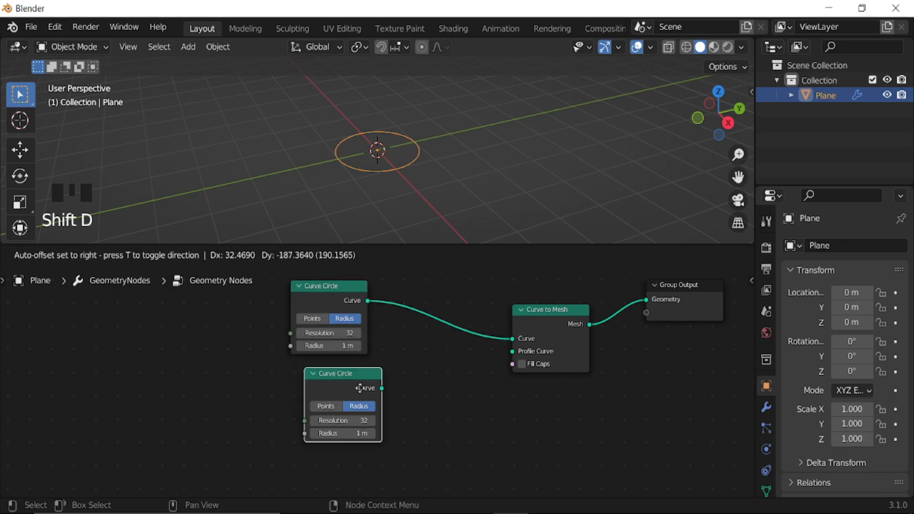
{"action": "left_click", "coordinate": [341, 374]}
{"action": "left_click_drag", "start_coordinate": [369, 383], "coordinate": [509, 351]}
{"action": "middle_click_drag", "start_coordinate": [360, 179], "coordinate": [414, 180]}
{"action": "scroll", "coordinate": [395, 204], "scroll_direction": "up", "scroll_amount": 3}
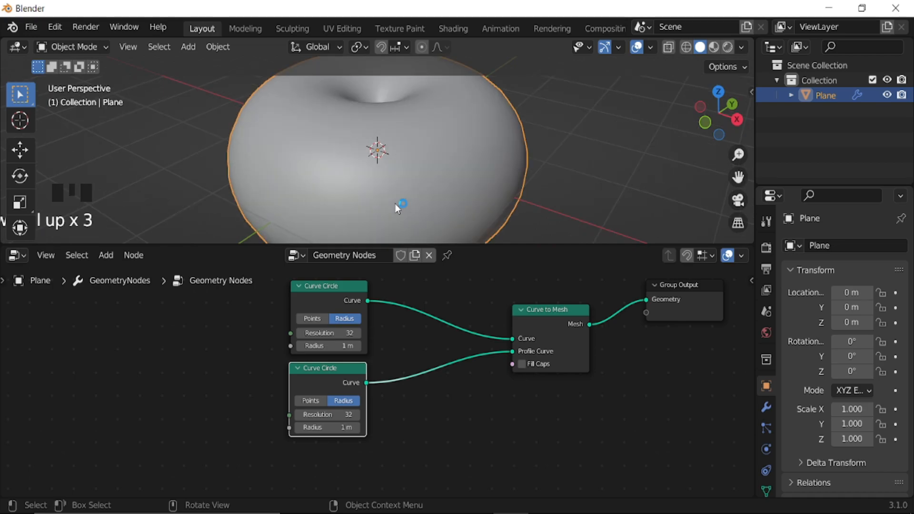
Set the profile Curve Circle's radius to 0.28 m.
{"action": "middle_click_drag", "start_coordinate": [362, 447], "coordinate": [414, 399]}
{"action": "scroll", "coordinate": [395, 387], "scroll_direction": "up", "scroll_amount": 1}
{"action": "left_click_drag", "start_coordinate": [394, 380], "coordinate": [349, 379], "text": "shift"}
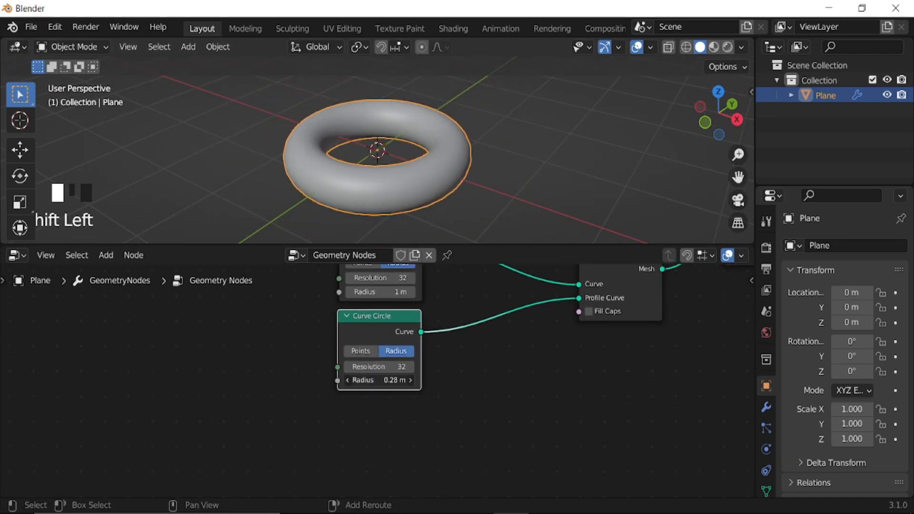
Spread the two Curve Circle nodes apart to make room in front of the Curve to Mesh node.
{"action": "middle_click_drag", "start_coordinate": [436, 372], "coordinate": [469, 402]}
{"action": "left_click_drag", "start_coordinate": [444, 390], "coordinate": [482, 447]}
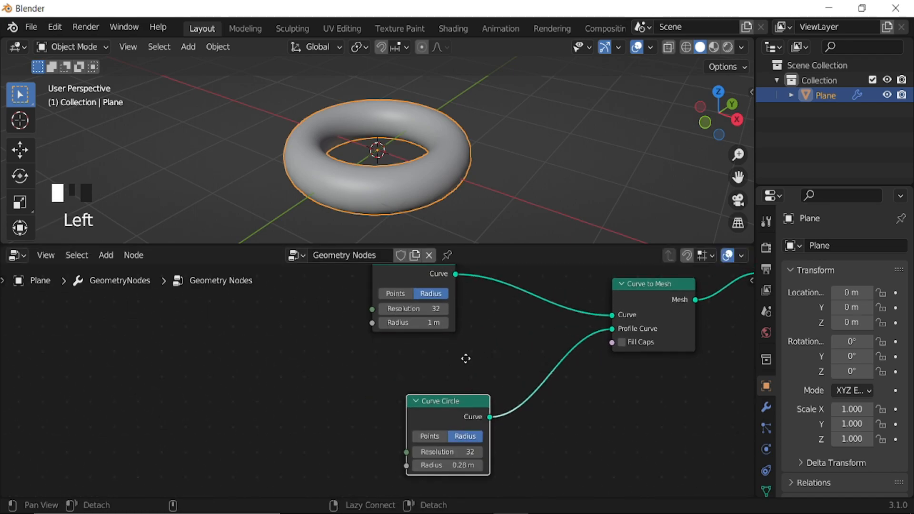
{"action": "middle_click_drag", "start_coordinate": [466, 349], "coordinate": [440, 399]}
{"action": "left_click_drag", "start_coordinate": [399, 320], "coordinate": [312, 316]}
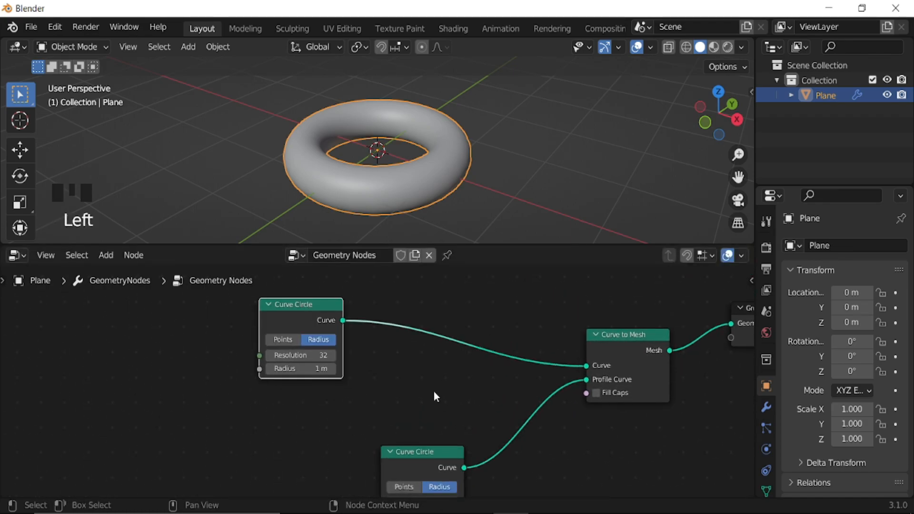
Insert a Set Curve Radius node between the main Curve Circle and Curve to Mesh, with a radius of 1.6 m.
{"action": "key", "text": "shift+a"}
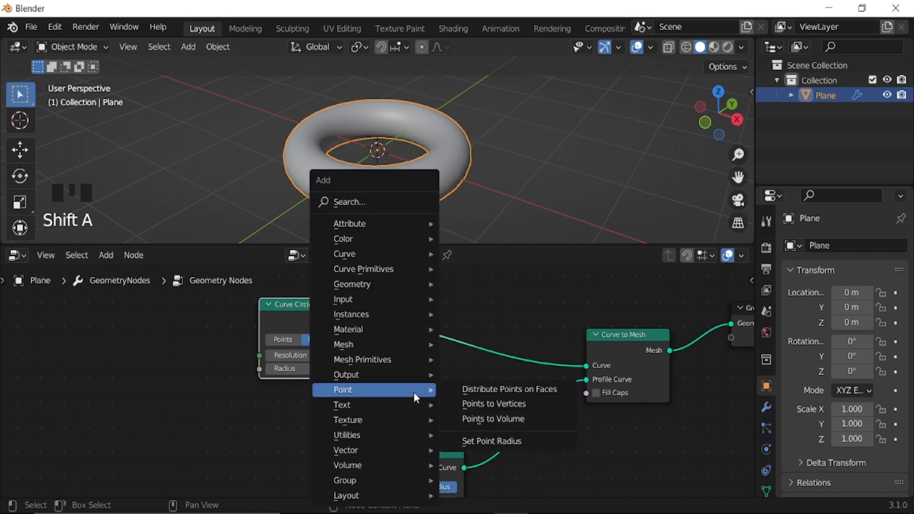
{"action": "mouse_move", "coordinate": [376, 253]}
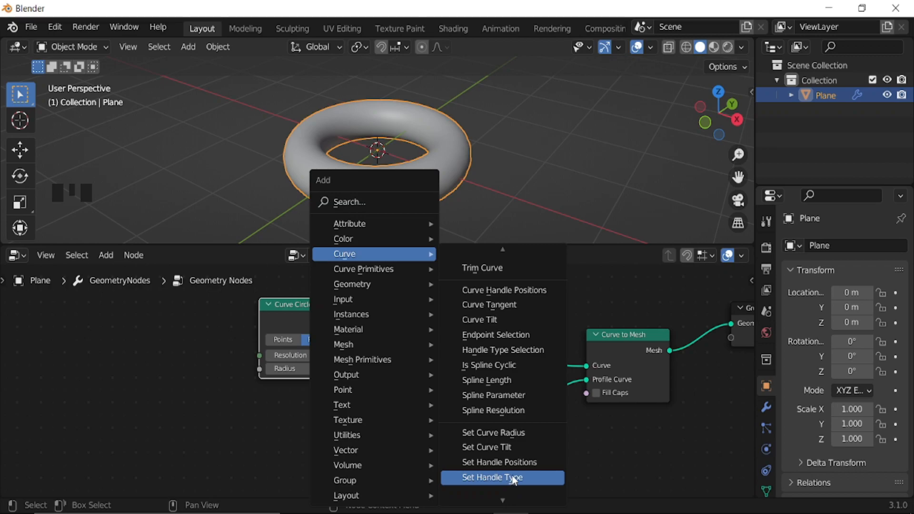
{"action": "left_click", "coordinate": [504, 433]}
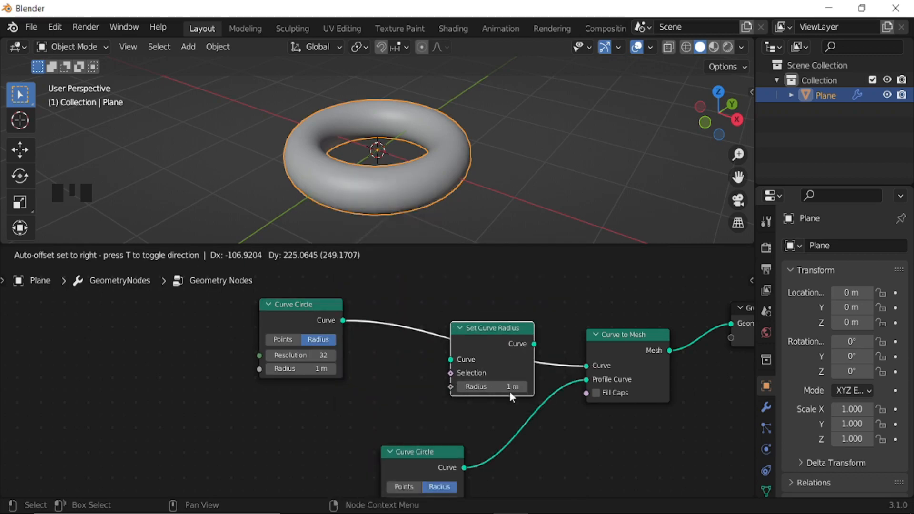
{"action": "left_click", "coordinate": [452, 345]}
{"action": "left_click_drag", "start_coordinate": [500, 386], "coordinate": [519, 386]}
{"action": "mouse_move", "coordinate": [410, 182]}
{"action": "middle_mouse_down"}
{"action": "mouse_move", "coordinate": [439, 193]}
{"action": "mouse_move", "coordinate": [434, 175]}
{"action": "mouse_move", "coordinate": [428, 181]}
{"action": "middle_mouse_up"}
Insert a Set Curve Tilt node between the main Curve Circle and Set Curve Radius, and try adjusting its tilt.
{"action": "middle_click_drag", "start_coordinate": [344, 358], "coordinate": [483, 344]}
{"action": "left_click_drag", "start_coordinate": [481, 344], "coordinate": [380, 340]}
{"action": "key", "text": "shift+a"}
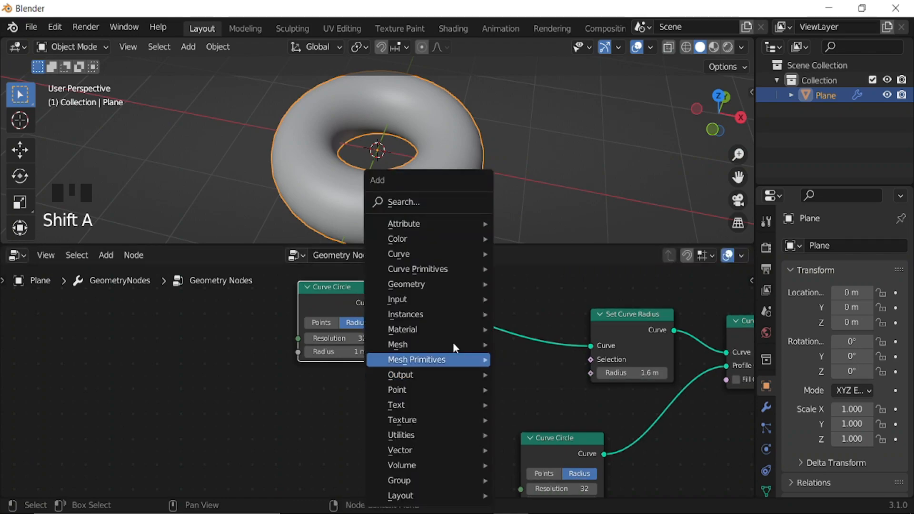
{"action": "mouse_move", "coordinate": [469, 256]}
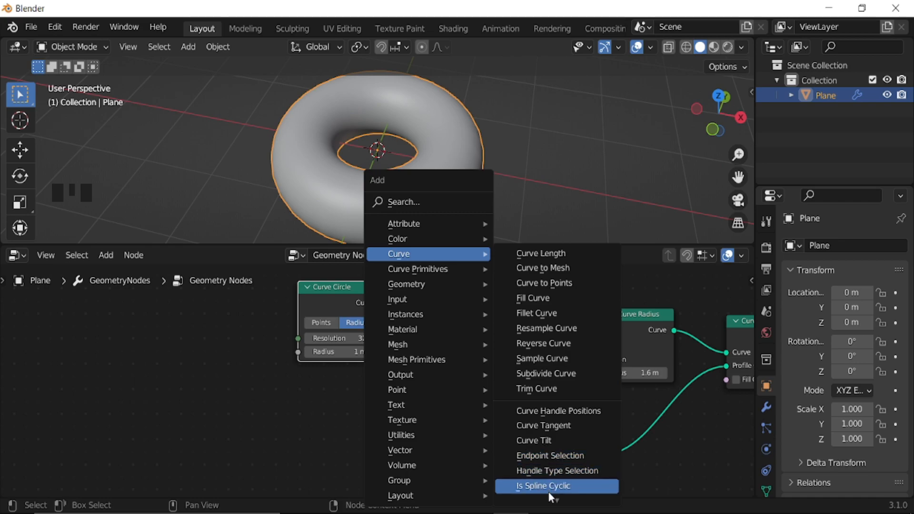
{"action": "mouse_move", "coordinate": [556, 500]}
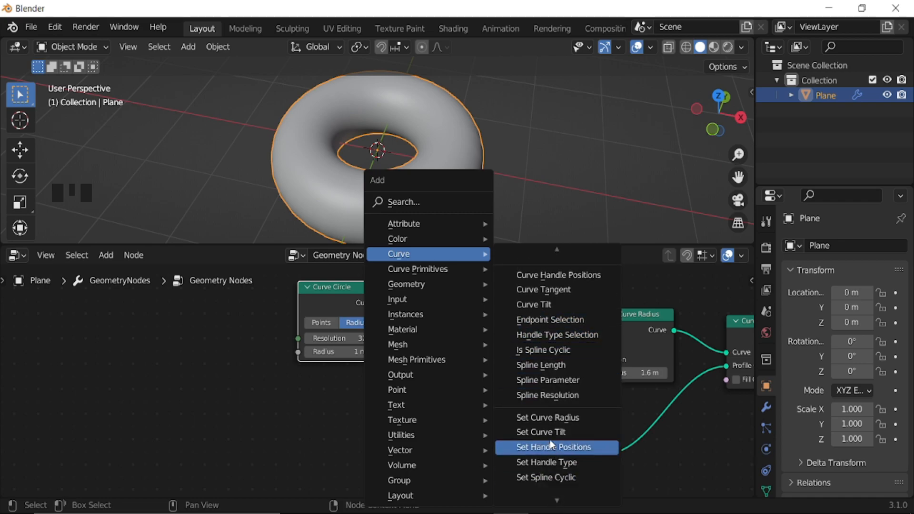
{"action": "left_click", "coordinate": [549, 434]}
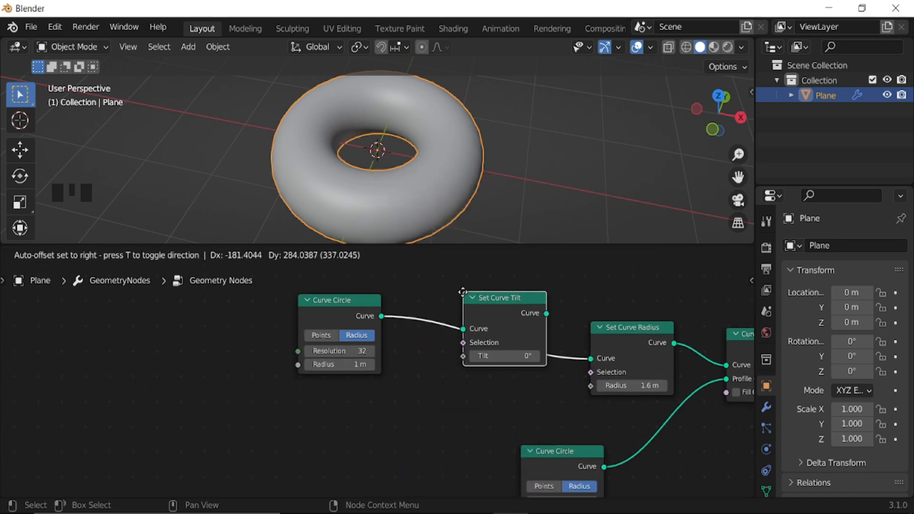
{"action": "left_click", "coordinate": [527, 442]}
{"action": "left_click_drag", "start_coordinate": [505, 382], "coordinate": [510, 382]}
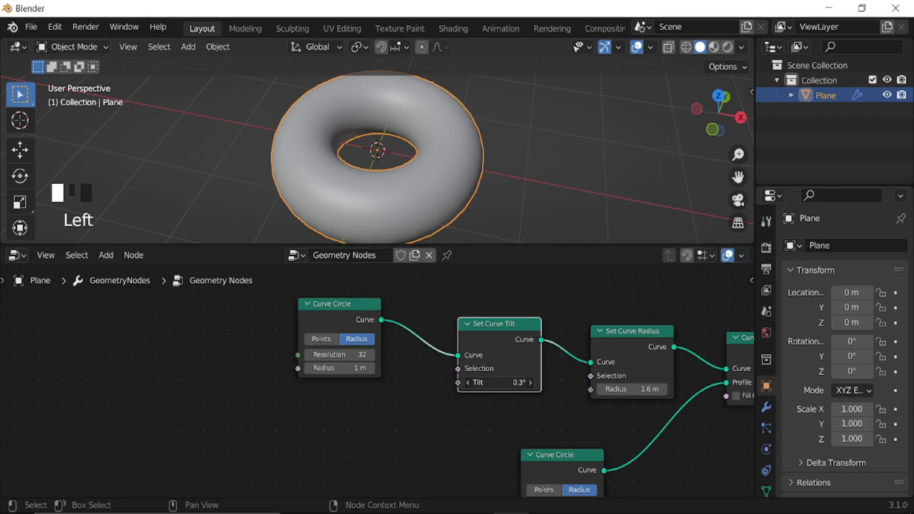
Set the profile Curve Circle's resolution to 4.
{"action": "middle_click_drag", "start_coordinate": [591, 430], "coordinate": [503, 317]}
{"action": "scroll", "coordinate": [486, 389], "scroll_direction": "up", "scroll_amount": 2}
{"action": "left_click", "coordinate": [489, 387]}
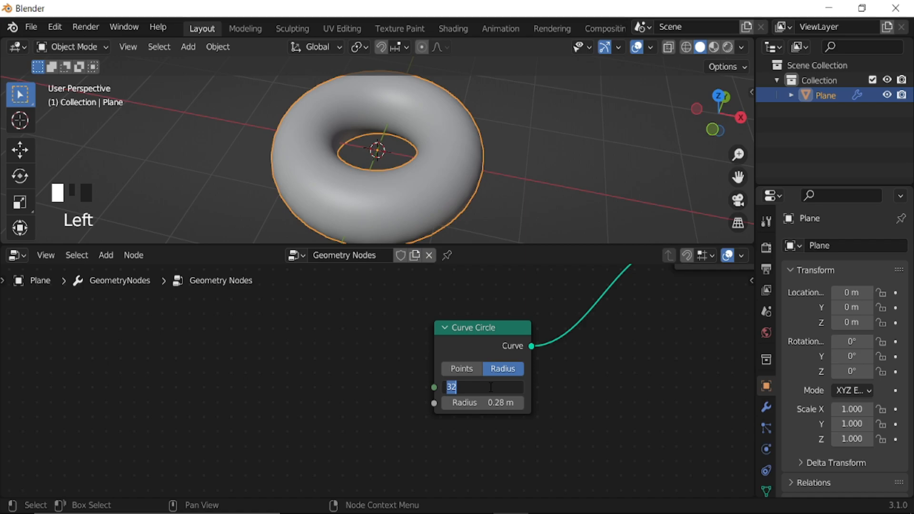
{"action": "key", "text": "Return"}
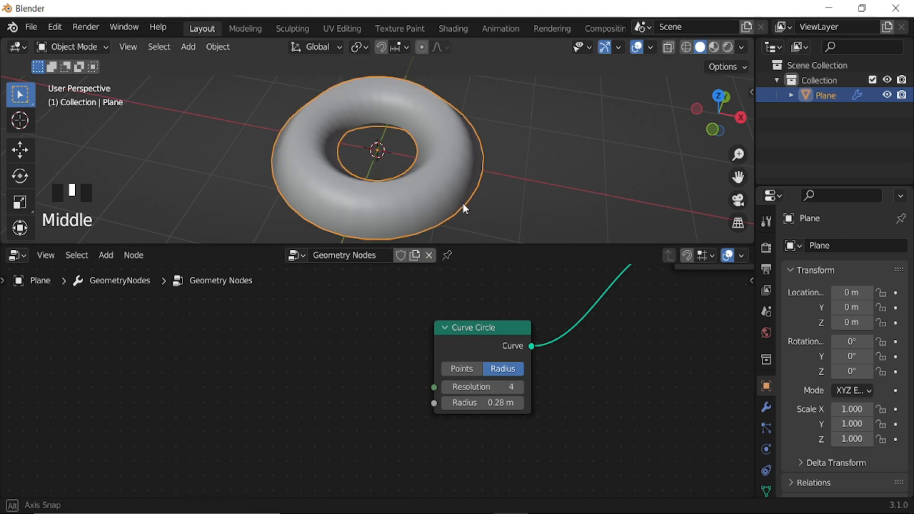
{"action": "middle_click_drag", "start_coordinate": [459, 204], "coordinate": [573, 184]}
Enable cavity shading in the 3D viewport with the cavity type Both.
{"action": "left_click", "coordinate": [741, 47]}
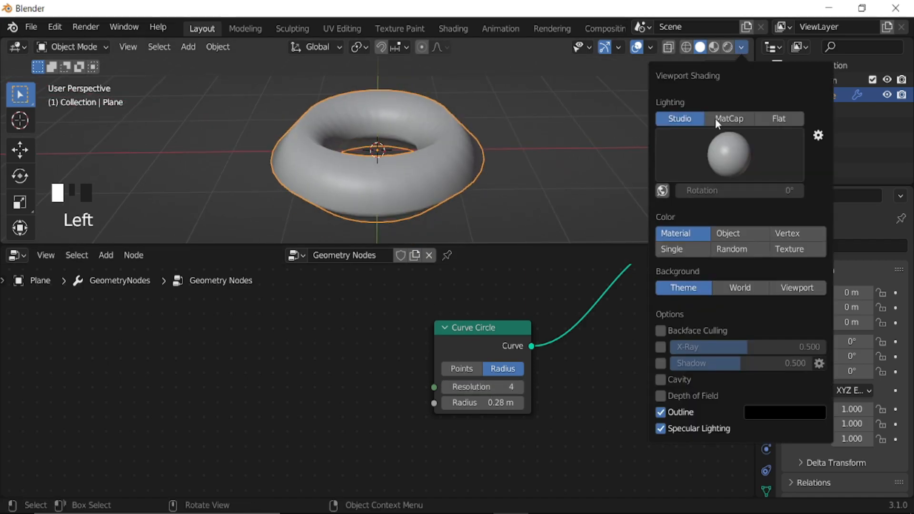
{"action": "left_click", "coordinate": [661, 380]}
{"action": "left_click", "coordinate": [787, 380]}
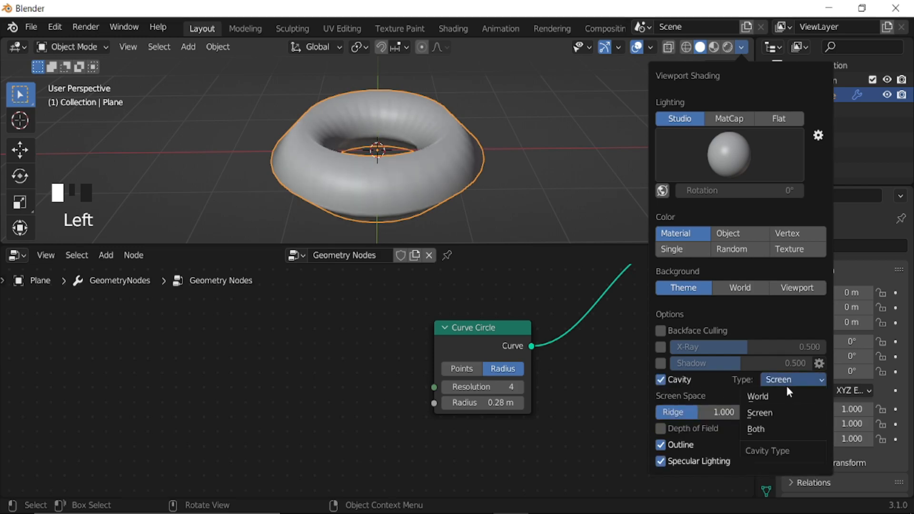
{"action": "left_click", "coordinate": [765, 431]}
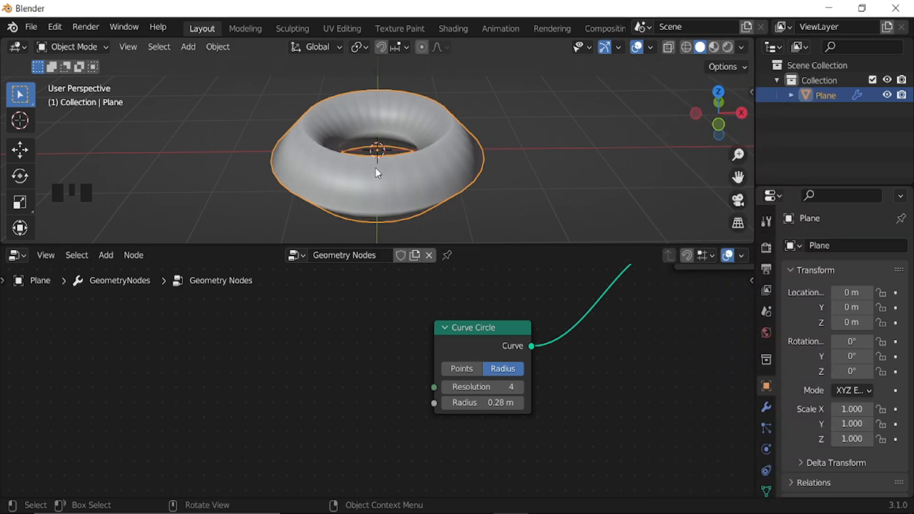
Set the tilt of the Set Curve Tilt node to 40.6°.
{"action": "middle_click_drag", "start_coordinate": [501, 327], "coordinate": [452, 401]}
{"action": "left_click_drag", "start_coordinate": [368, 332], "coordinate": [414, 332]}
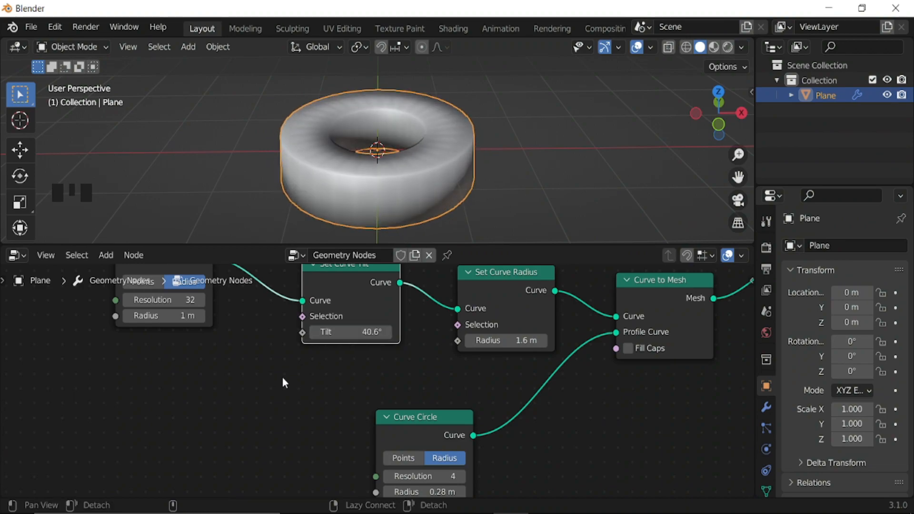
Add a Spline Parameter node and connect its Factor output to the Tilt input of Set Curve Tilt.
{"action": "middle_click_drag", "start_coordinate": [276, 380], "coordinate": [673, 379]}
{"action": "key", "text": "shift+a"}
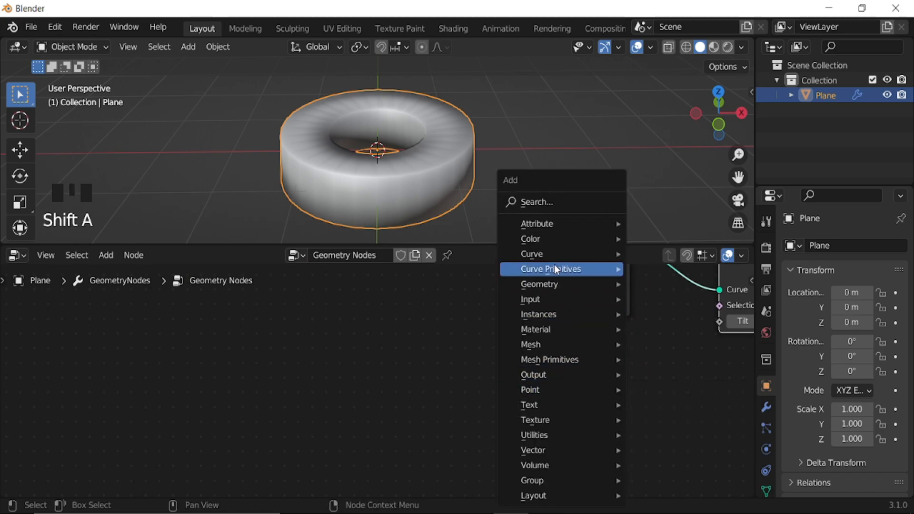
{"action": "mouse_move", "coordinate": [554, 254]}
{"action": "mouse_move", "coordinate": [728, 505]}
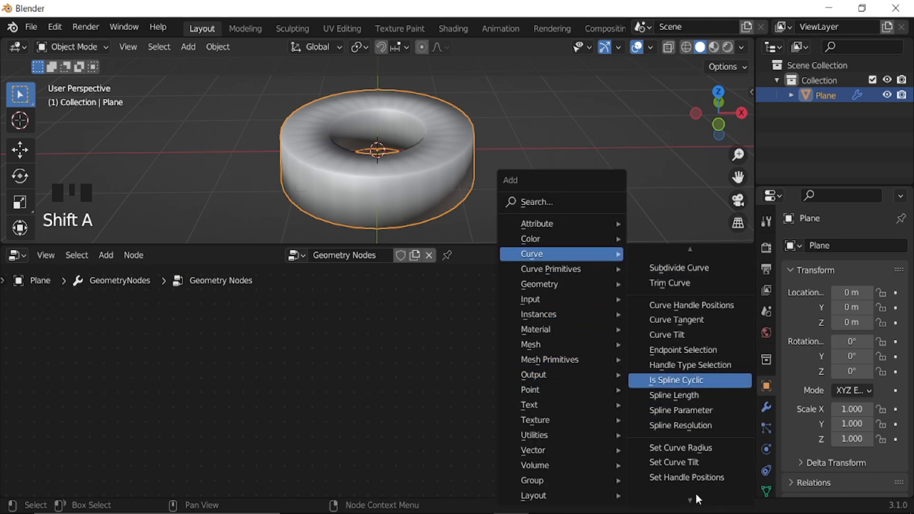
{"action": "left_click", "coordinate": [671, 410]}
{"action": "left_click", "coordinate": [517, 401]}
{"action": "middle_click_drag", "start_coordinate": [515, 382], "coordinate": [350, 410]}
{"action": "left_click_drag", "start_coordinate": [349, 410], "coordinate": [552, 351]}
{"action": "middle_click_drag", "start_coordinate": [438, 404], "coordinate": [490, 356]}
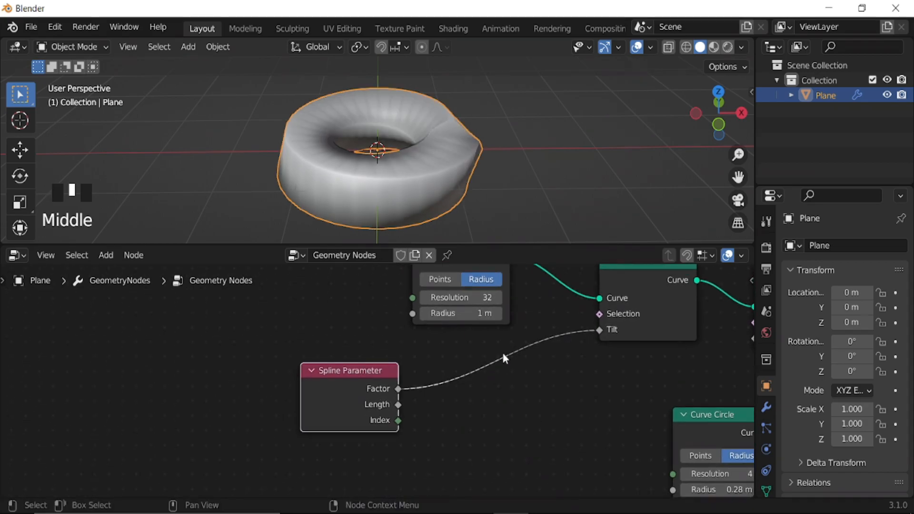
{"action": "middle_click_drag", "start_coordinate": [499, 160], "coordinate": [403, 184]}
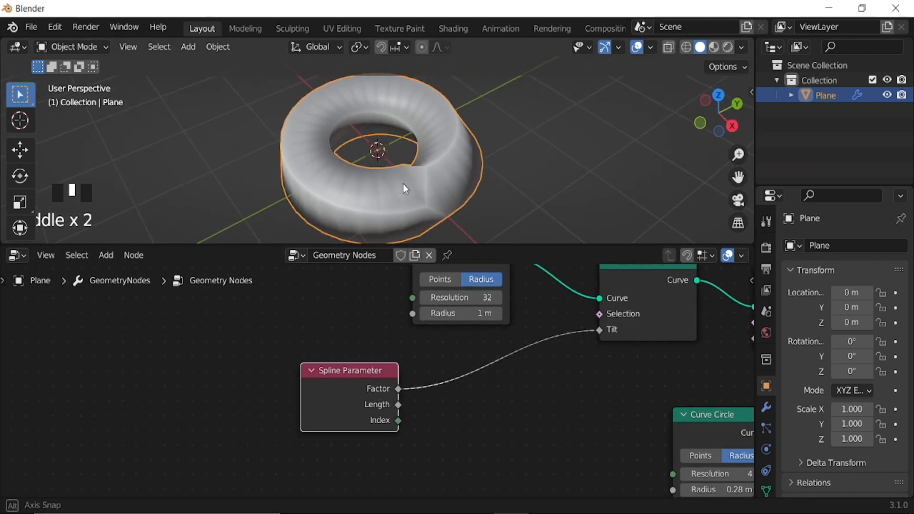
Insert a Vector Math node on the link between Spline Parameter's Factor and the Tilt input.
{"action": "middle_click_drag", "start_coordinate": [499, 427], "coordinate": [510, 404]}
{"action": "key", "text": "shift+a"}
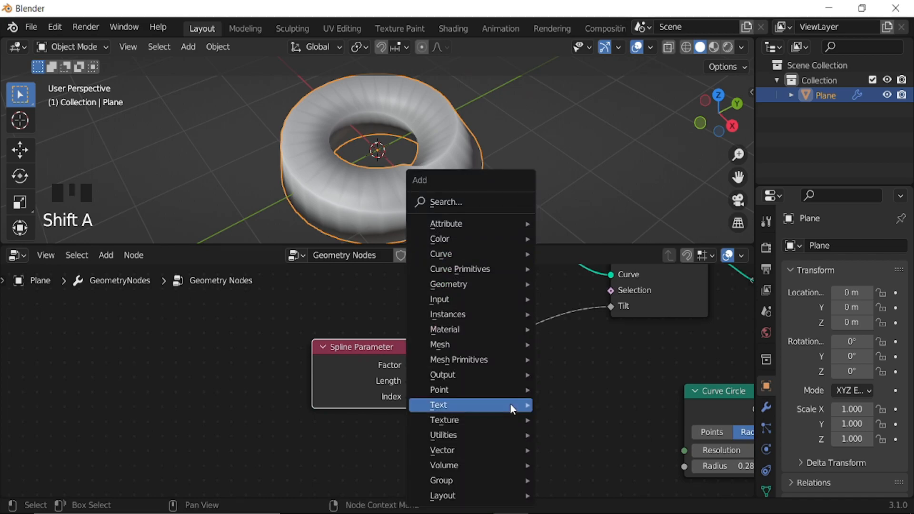
{"action": "mouse_move", "coordinate": [497, 449]}
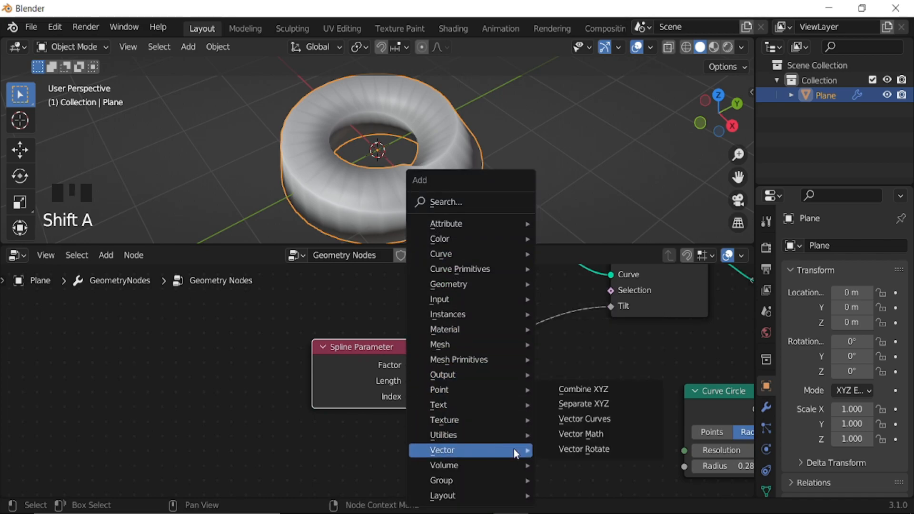
{"action": "left_click", "coordinate": [581, 434]}
{"action": "left_click", "coordinate": [467, 332]}
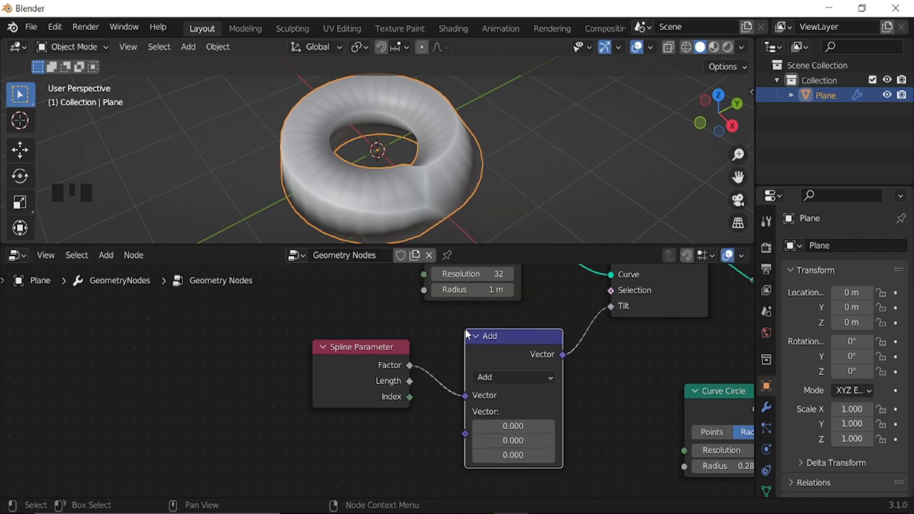
{"action": "middle_click_drag", "start_coordinate": [587, 416], "coordinate": [559, 416]}
{"action": "scroll", "coordinate": [561, 395], "scroll_direction": "up", "scroll_amount": 4}
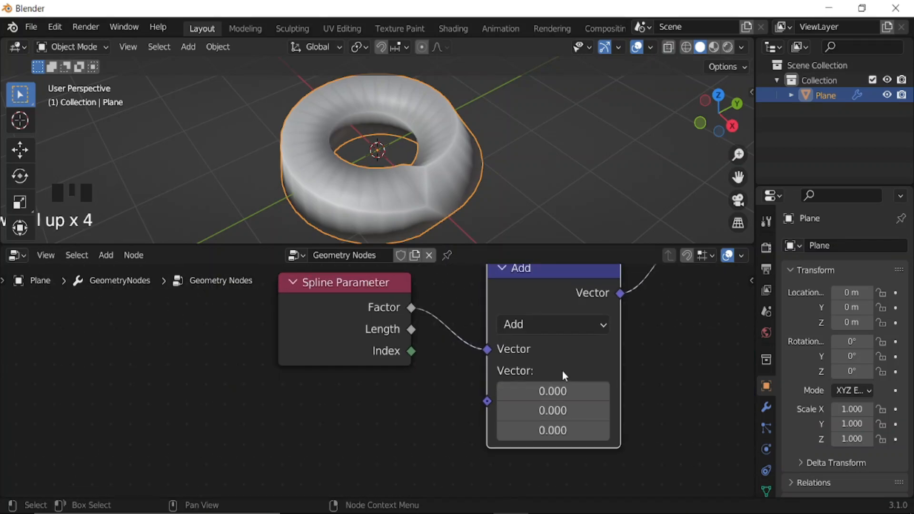
Switch the Vector Math node to Multiply, then remove it while keeping Spline Parameter's Factor linked to Tilt.
{"action": "left_click", "coordinate": [577, 329]}
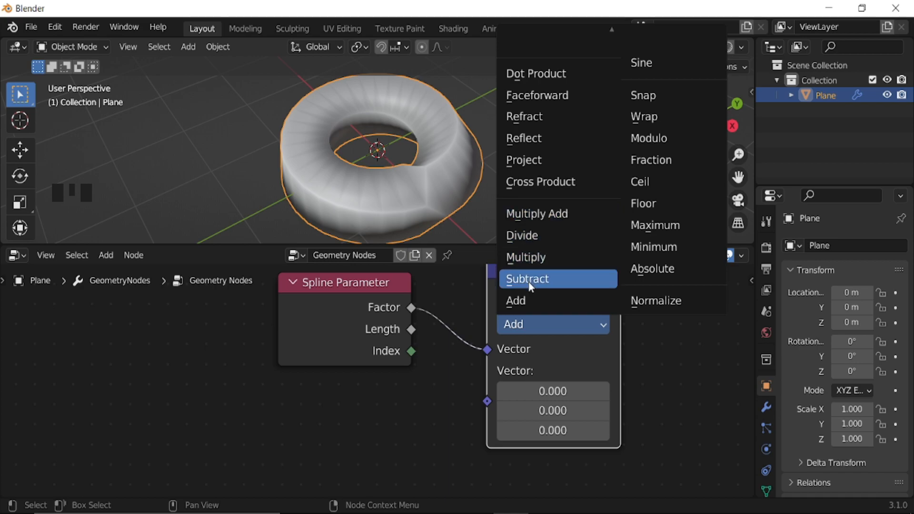
{"action": "left_click", "coordinate": [524, 257]}
{"action": "middle_click_drag", "start_coordinate": [492, 193], "coordinate": [455, 193]}
{"action": "middle_click_drag", "start_coordinate": [563, 394], "coordinate": [387, 340]}
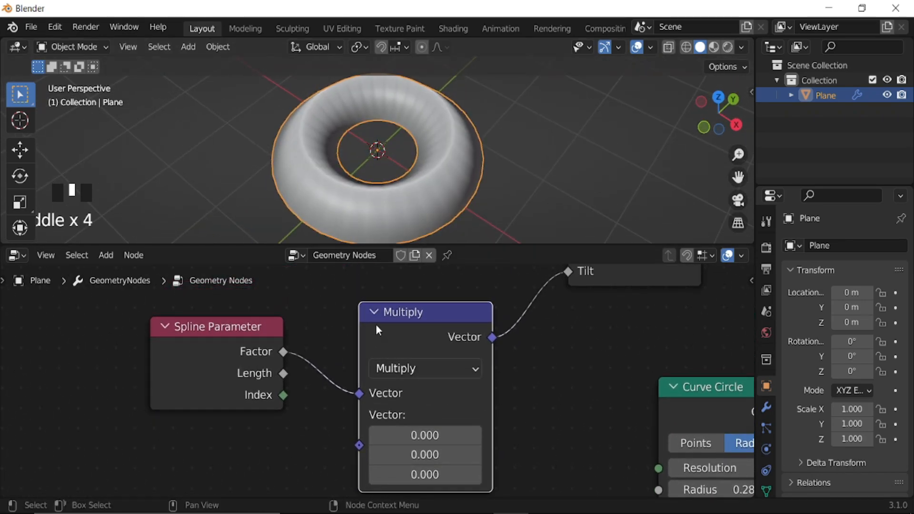
{"action": "key", "text": "ctrl+x"}
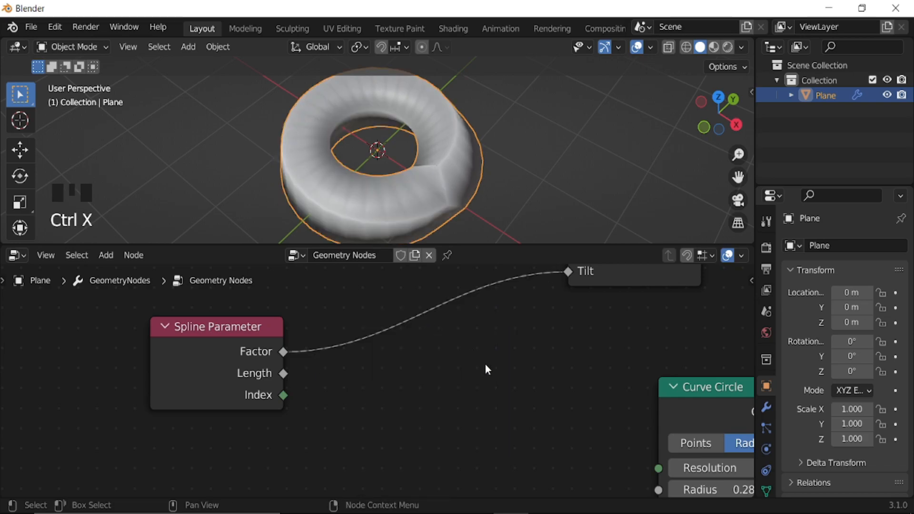
Insert a Math node on the link between Spline Parameter's Factor and the Tilt input of Set Curve Tilt.
{"action": "key", "text": "shift+a"}
{"action": "mouse_move", "coordinate": [485, 367]}
{"action": "mouse_move", "coordinate": [468, 347]}
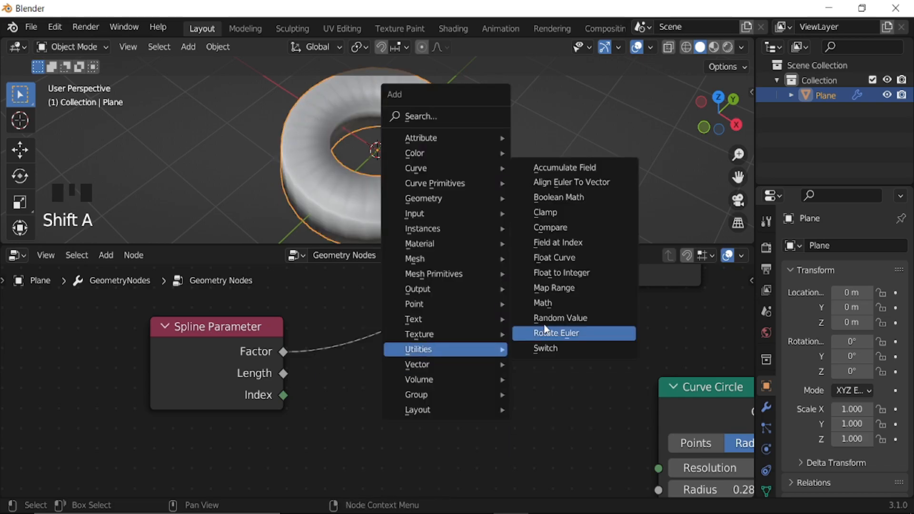
{"action": "left_click", "coordinate": [544, 307]}
{"action": "left_click", "coordinate": [352, 296]}
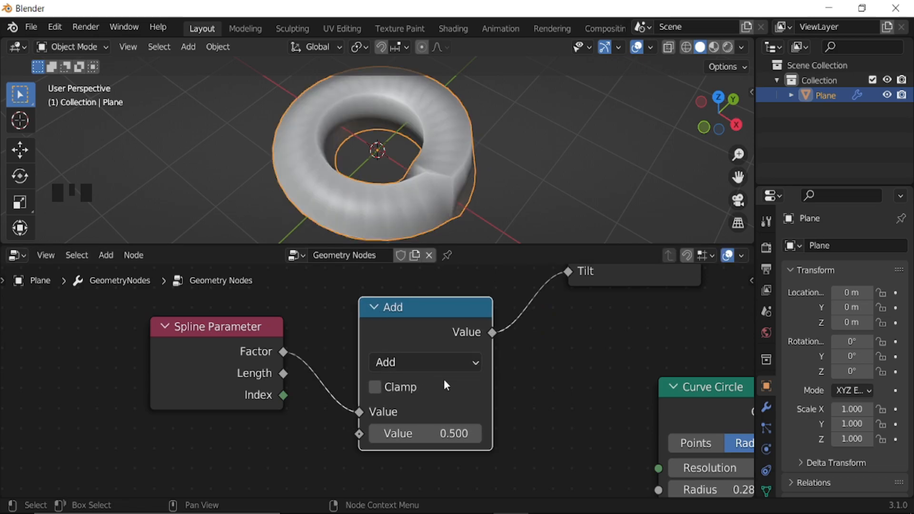
Set the Math node's operation to Multiply and its second value to tau.
{"action": "left_click_drag", "start_coordinate": [429, 433], "coordinate": [520, 434]}
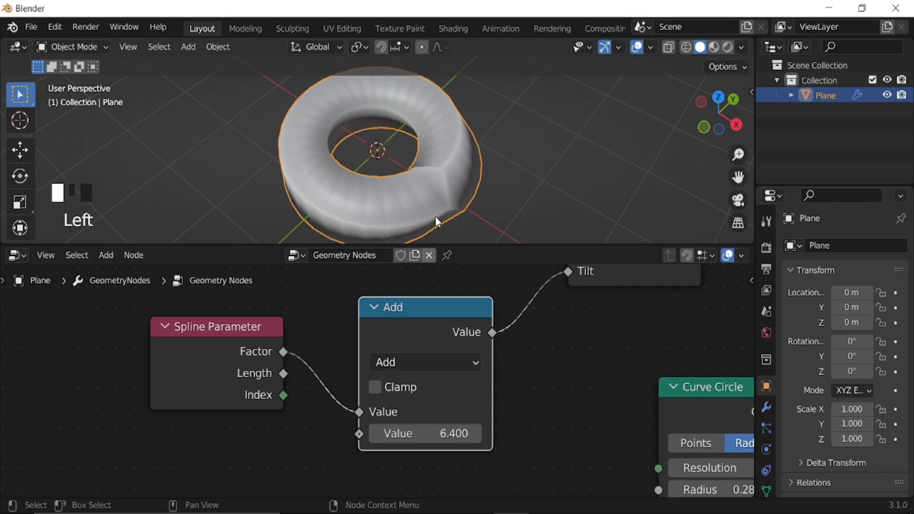
{"action": "left_click", "coordinate": [464, 362]}
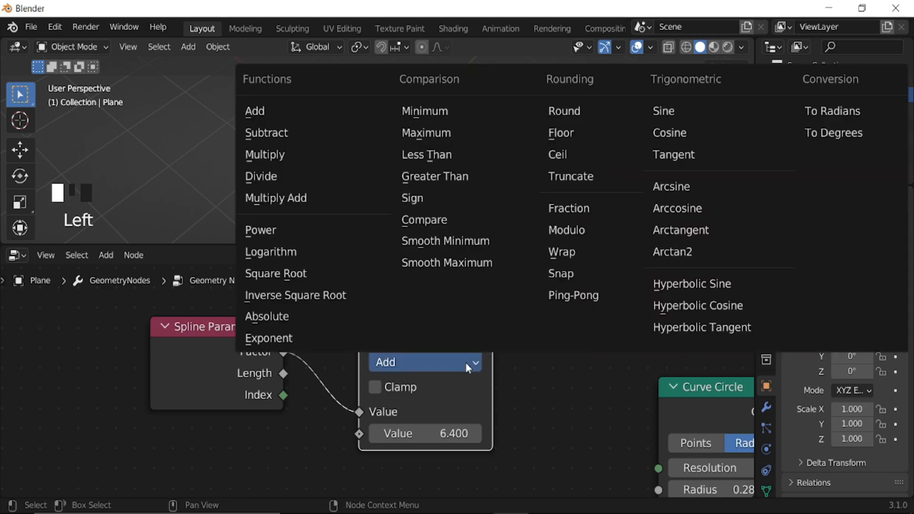
{"action": "left_click", "coordinate": [273, 157]}
{"action": "left_click_drag", "start_coordinate": [423, 434], "coordinate": [512, 433]}
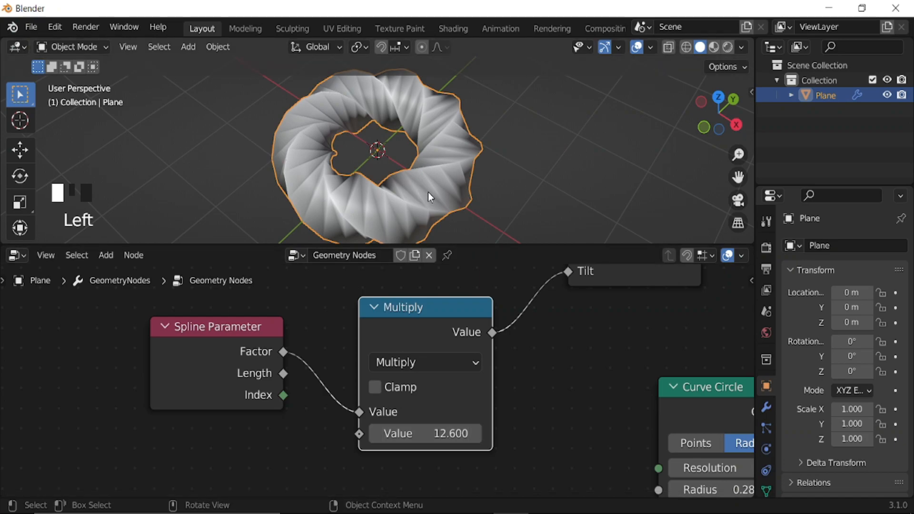
{"action": "left_click_drag", "start_coordinate": [452, 434], "coordinate": [357, 434]}
{"action": "left_click", "coordinate": [453, 433]}
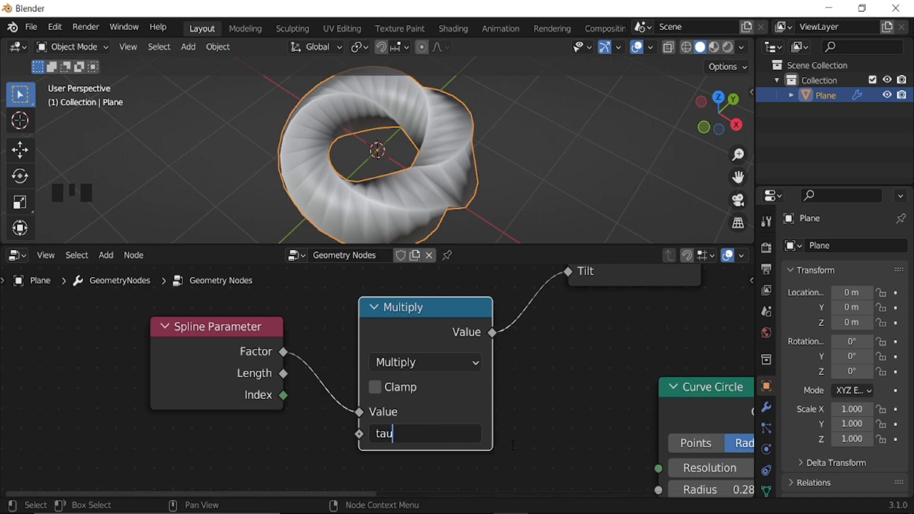
{"action": "key", "text": "Return"}
Move the Spline Parameter and Multiply nodes together away from Set Curve Tilt to make room for another node.
{"action": "middle_click_drag", "start_coordinate": [367, 186], "coordinate": [419, 200]}
{"action": "scroll", "coordinate": [446, 368], "scroll_direction": "down", "scroll_amount": 5}
{"action": "middle_click_drag", "start_coordinate": [418, 330], "coordinate": [410, 333]}
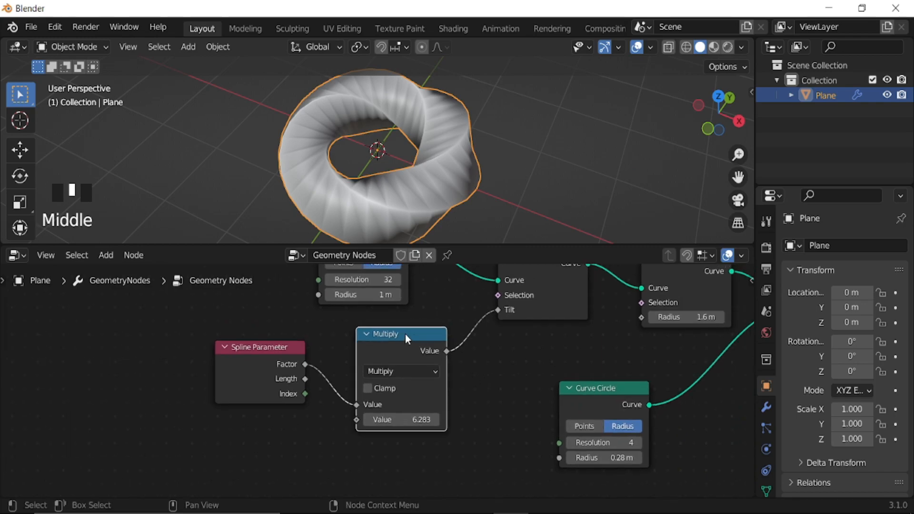
{"action": "left_click", "coordinate": [298, 347], "text": "shift"}
{"action": "key", "text": "g"}
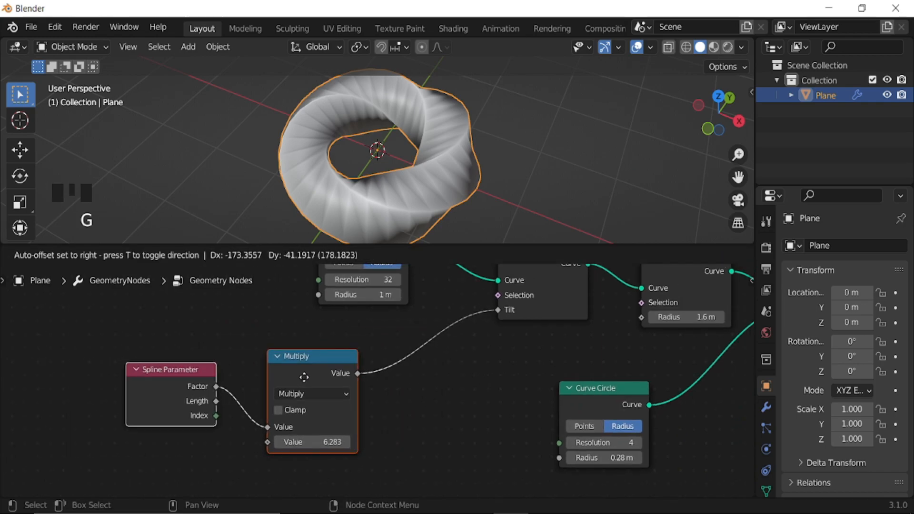
{"action": "left_click", "coordinate": [296, 373]}
Insert an Add Math node on the link between Multiply and Tilt, and set its second value to 9.2.
{"action": "key", "text": "shift+a"}
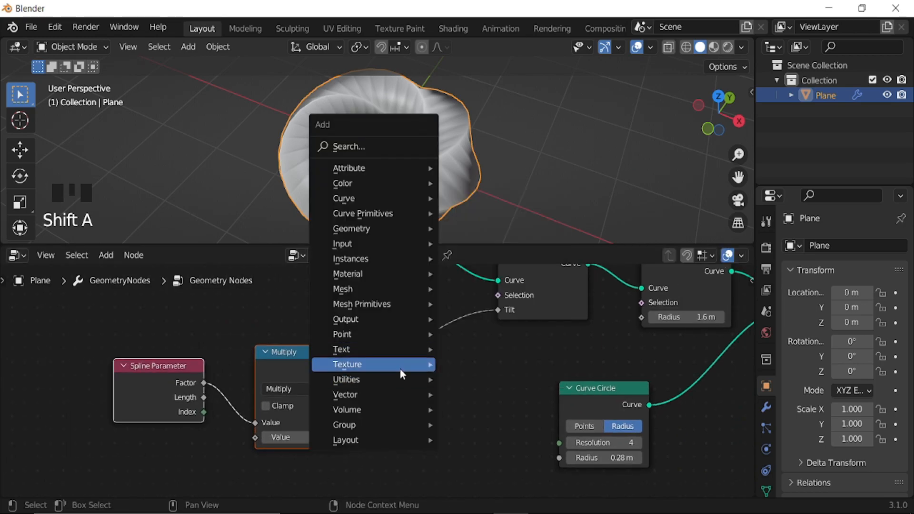
{"action": "mouse_move", "coordinate": [394, 384]}
{"action": "left_click", "coordinate": [471, 333]}
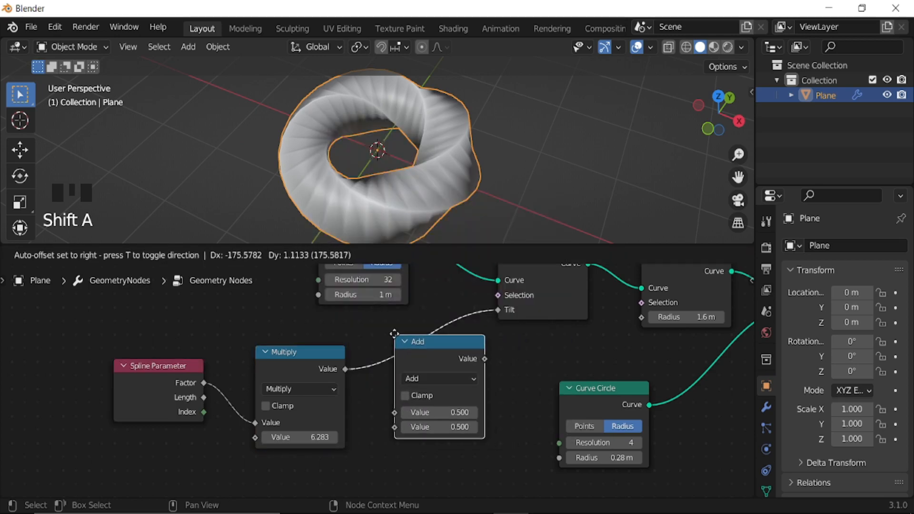
{"action": "left_click", "coordinate": [429, 356]}
{"action": "left_click_drag", "start_coordinate": [440, 424], "coordinate": [654, 423]}
Add a Scene Time node with Seconds connected to the Add node's second value, and preview the animation.
{"action": "middle_click_drag", "start_coordinate": [405, 428], "coordinate": [477, 344]}
{"action": "key", "text": "shift+a"}
{"action": "mouse_move", "coordinate": [431, 388]}
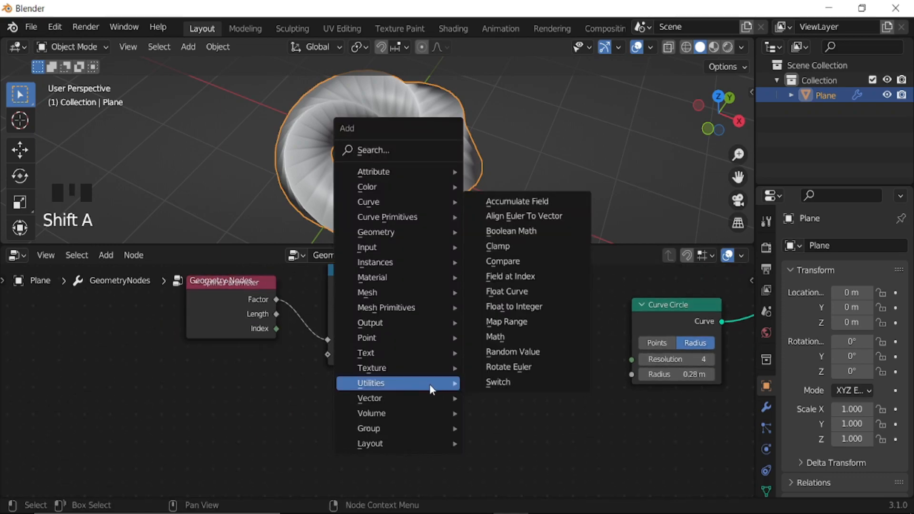
{"action": "mouse_move", "coordinate": [395, 247]}
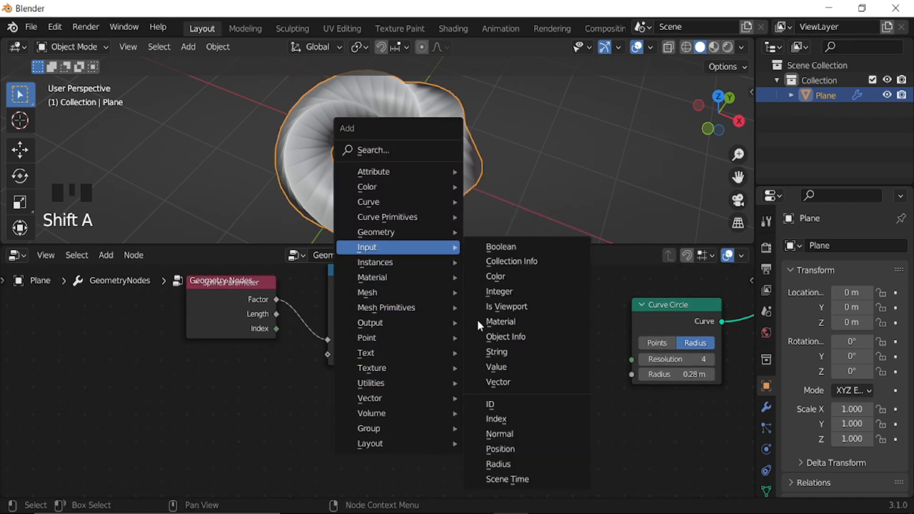
{"action": "left_click", "coordinate": [515, 480]}
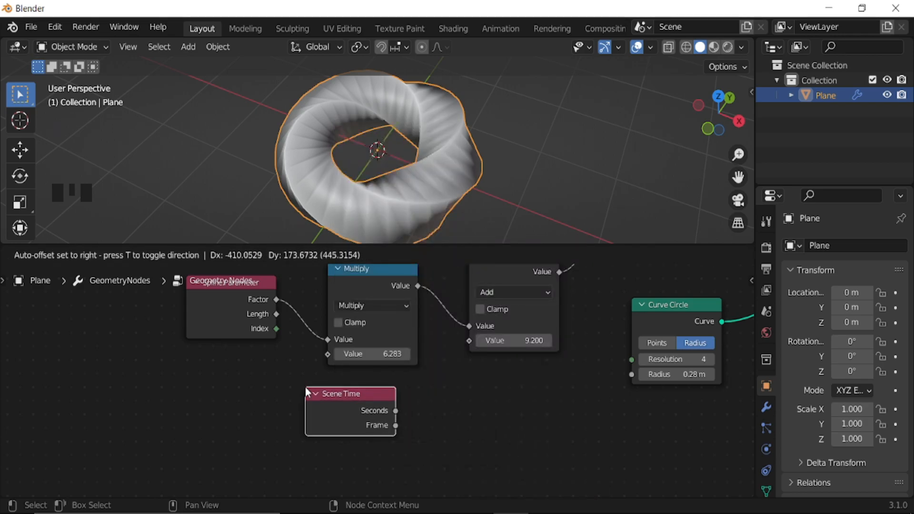
{"action": "left_click", "coordinate": [390, 422]}
{"action": "left_click_drag", "start_coordinate": [396, 413], "coordinate": [470, 341]}
{"action": "key", "text": "space"}
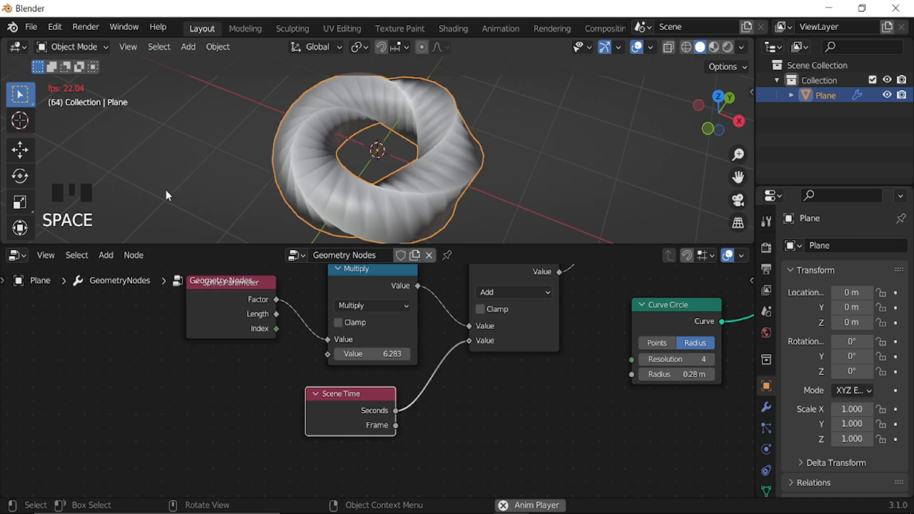
{"action": "key", "text": "space"}
Set the resolution of the Curve Circle feeding Set Curve Tilt to 20 and preview the animation.
{"action": "middle_click_drag", "start_coordinate": [336, 340], "coordinate": [319, 428]}
{"action": "scroll", "coordinate": [415, 368], "scroll_direction": "down", "scroll_amount": 3}
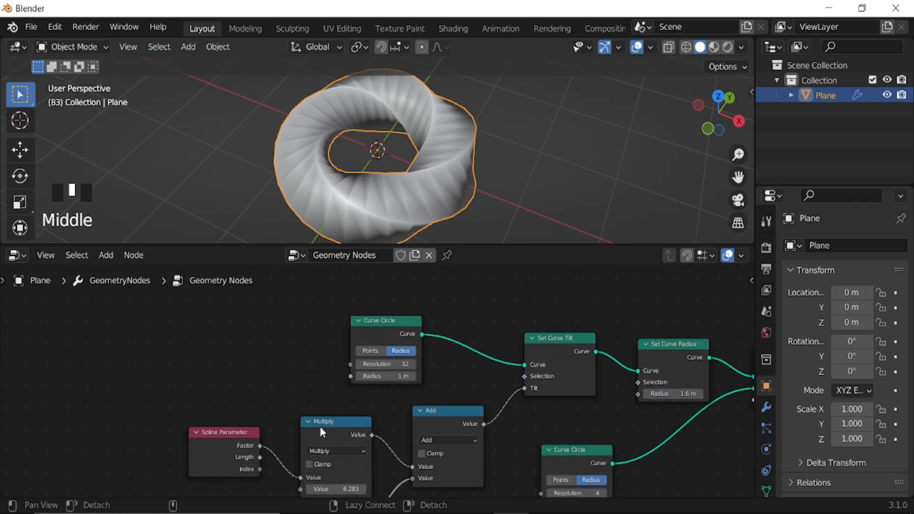
{"action": "scroll", "coordinate": [388, 411], "scroll_direction": "up", "scroll_amount": 4}
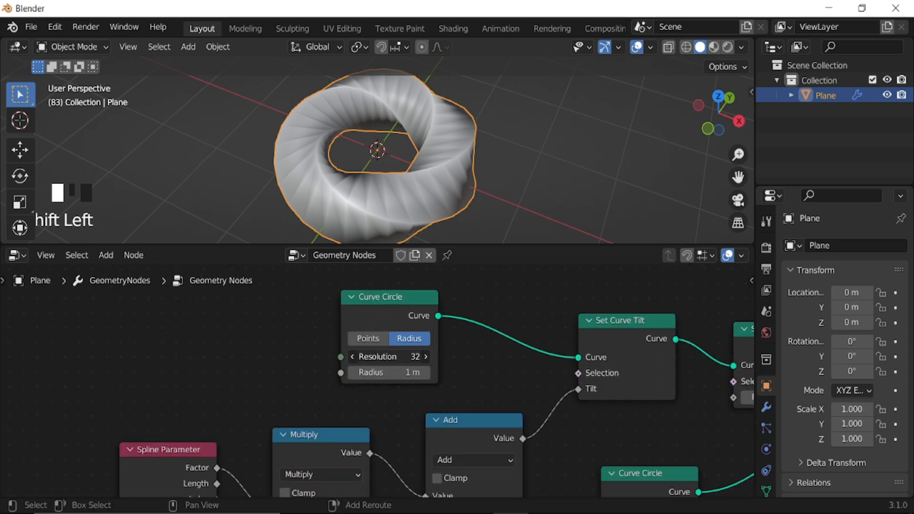
{"action": "left_click_drag", "start_coordinate": [389, 357], "coordinate": [339, 358]}
{"action": "left_click", "coordinate": [385, 356]}
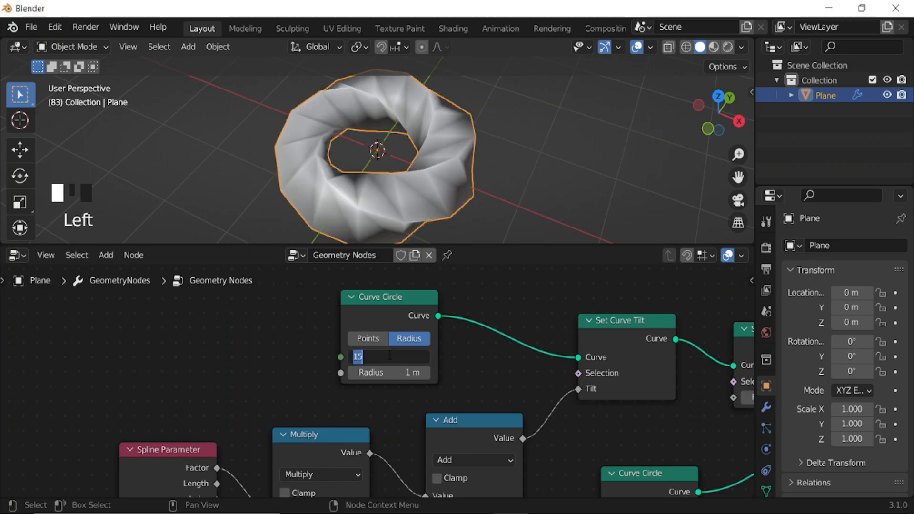
{"action": "key", "text": "Return"}
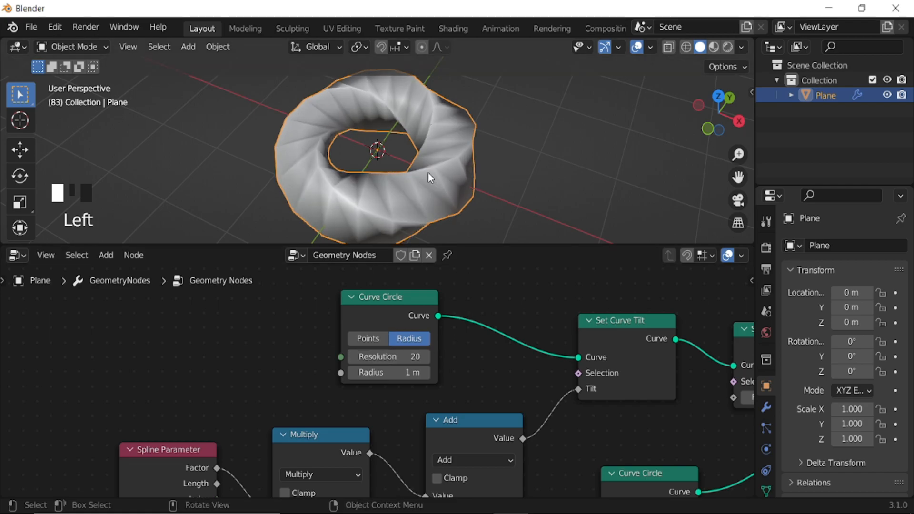
{"action": "key", "text": "space"}
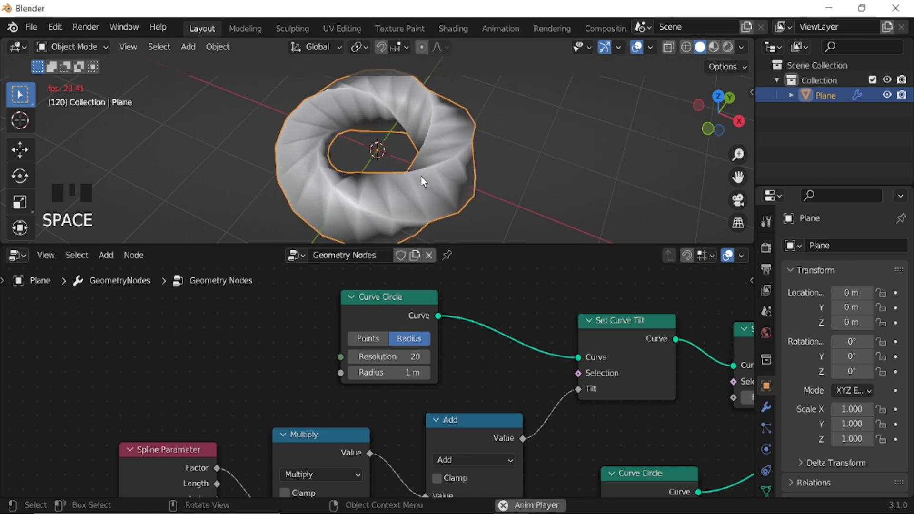
{"action": "key", "text": "space"}
Move the Group Output node farther from Curve to Mesh to make room between them.
{"action": "scroll", "coordinate": [538, 360], "scroll_direction": "down", "scroll_amount": 9}
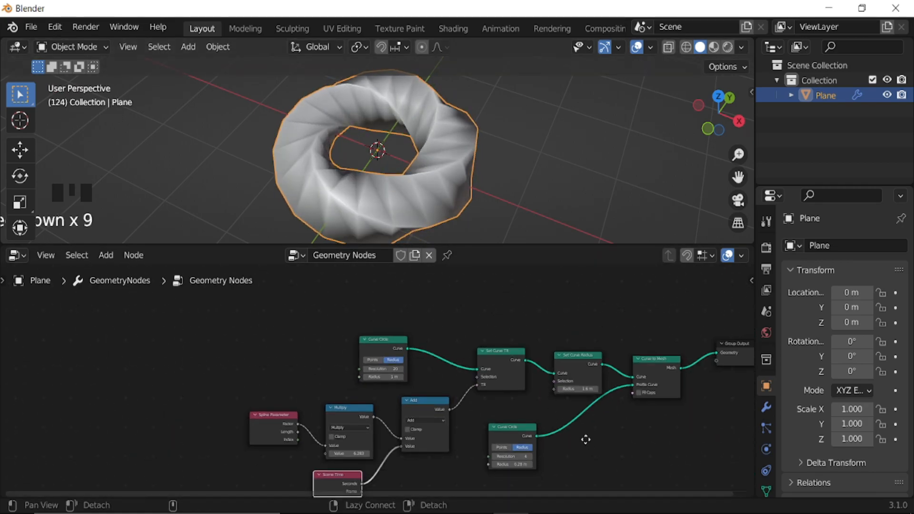
{"action": "middle_click_drag", "start_coordinate": [587, 441], "coordinate": [380, 406]}
{"action": "scroll", "coordinate": [489, 355], "scroll_direction": "up", "scroll_amount": 4}
{"action": "left_click_drag", "start_coordinate": [566, 285], "coordinate": [621, 310]}
{"action": "middle_click_drag", "start_coordinate": [551, 357], "coordinate": [495, 358]}
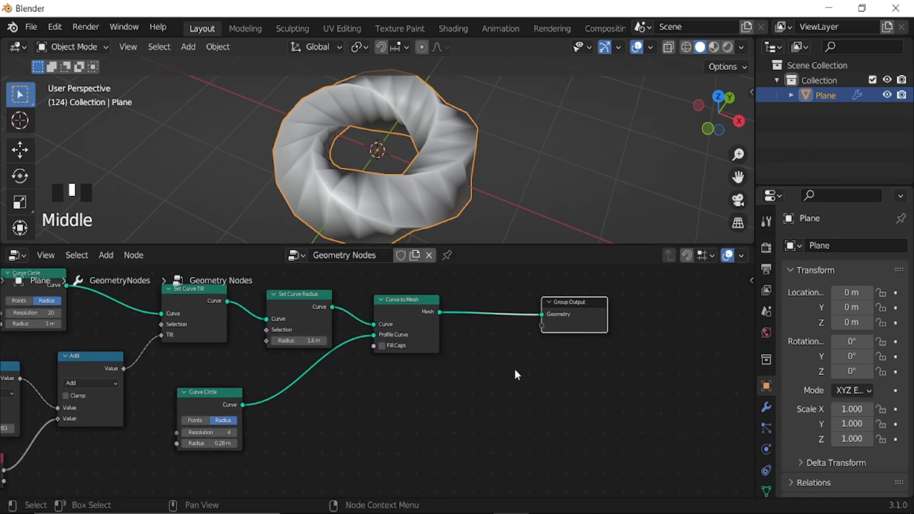
{"action": "mouse_move", "coordinate": [553, 370]}
{"action": "middle_mouse_down"}
{"action": "mouse_move", "coordinate": [567, 381]}
{"action": "mouse_move", "coordinate": [551, 388]}
{"action": "middle_mouse_up"}
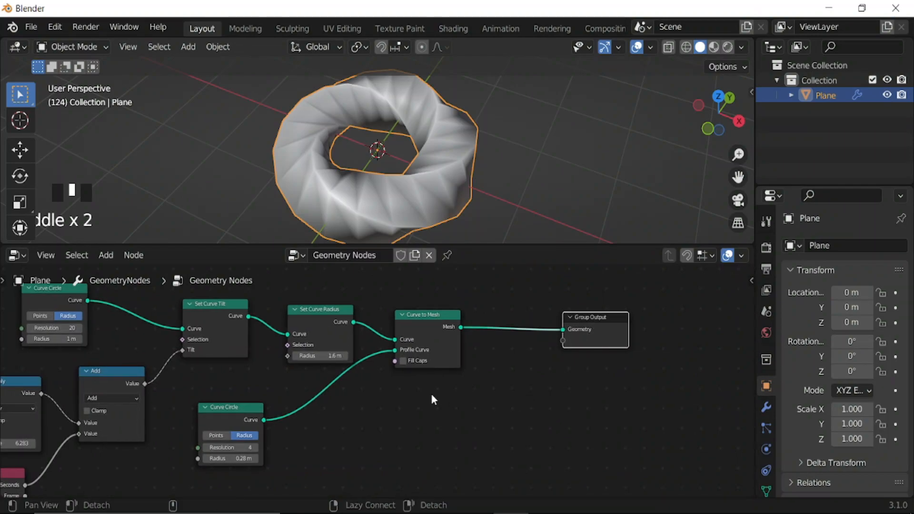
{"action": "middle_click_drag", "start_coordinate": [435, 398], "coordinate": [502, 367]}
{"action": "middle_click_drag", "start_coordinate": [484, 397], "coordinate": [464, 396]}
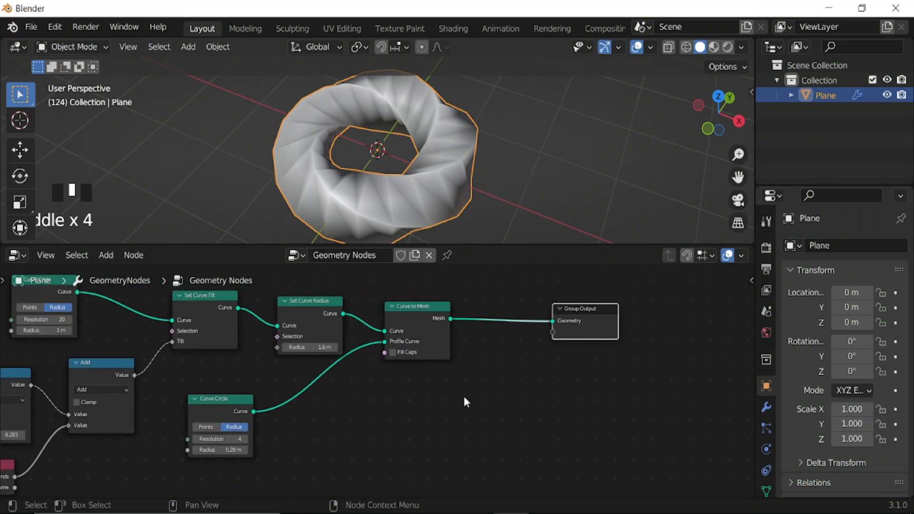
Insert an Extrude Mesh node on the link between Curve to Mesh and Group Output.
{"action": "key", "text": "shift+a"}
{"action": "mouse_move", "coordinate": [464, 400]}
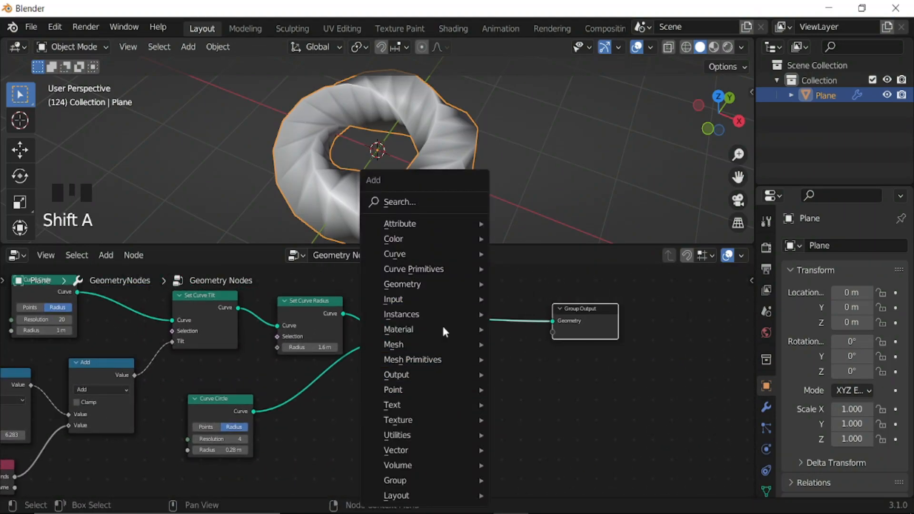
{"action": "mouse_move", "coordinate": [428, 319]}
{"action": "mouse_move", "coordinate": [429, 342]}
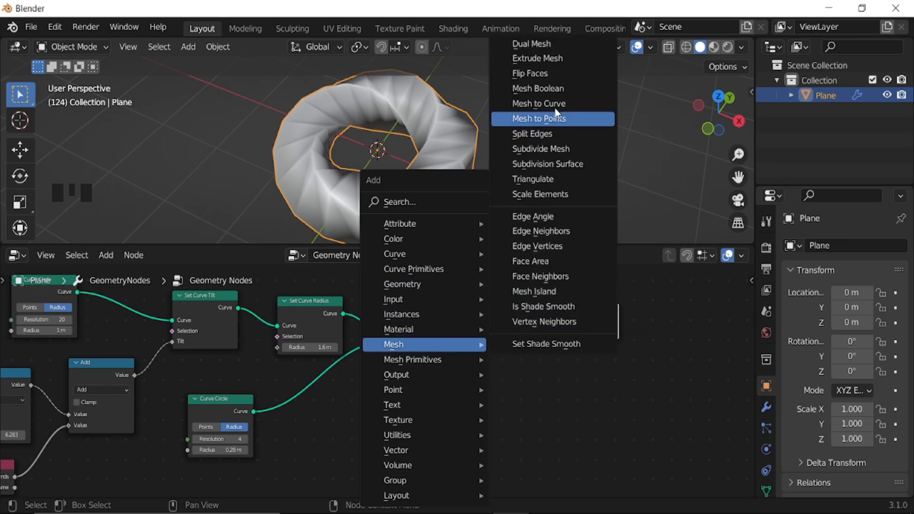
{"action": "left_click", "coordinate": [537, 57]}
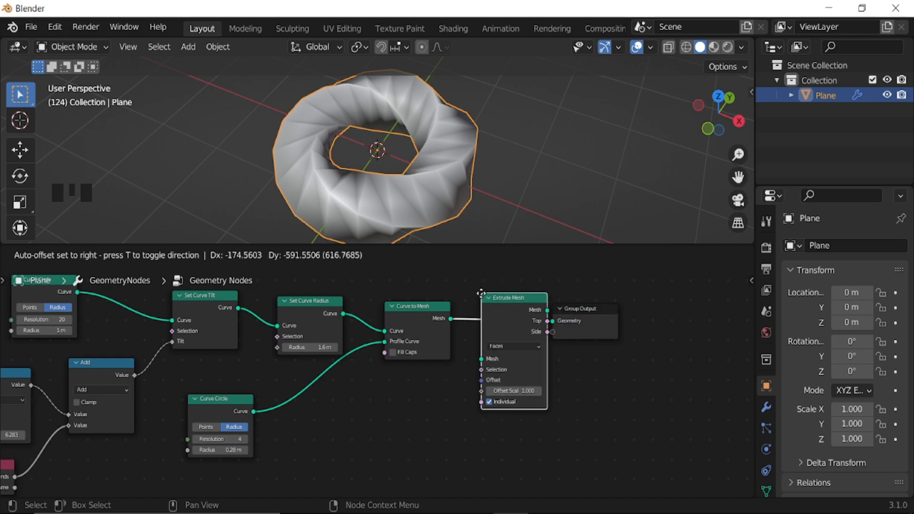
{"action": "left_click", "coordinate": [487, 294]}
Set the Offset Scale of the Extrude Mesh node to 0.13.
{"action": "middle_click_drag", "start_coordinate": [575, 422], "coordinate": [564, 373]}
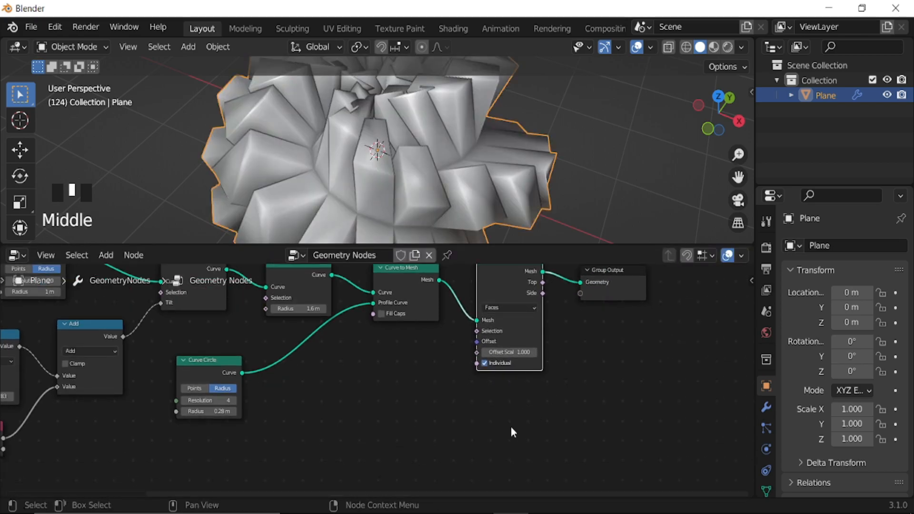
{"action": "scroll", "coordinate": [513, 429], "scroll_direction": "up", "scroll_amount": 3}
{"action": "middle_click_drag", "start_coordinate": [516, 422], "coordinate": [498, 412]}
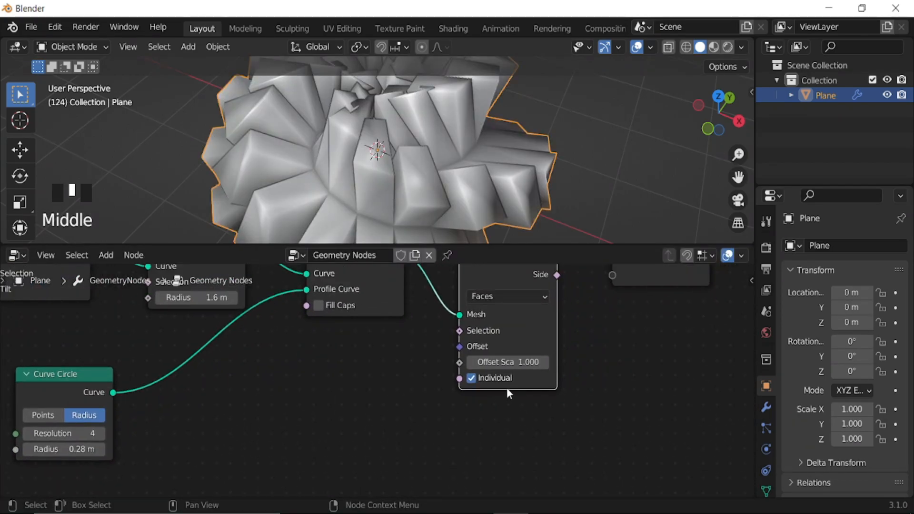
{"action": "left_click_drag", "start_coordinate": [526, 362], "coordinate": [505, 362], "text": "shift"}
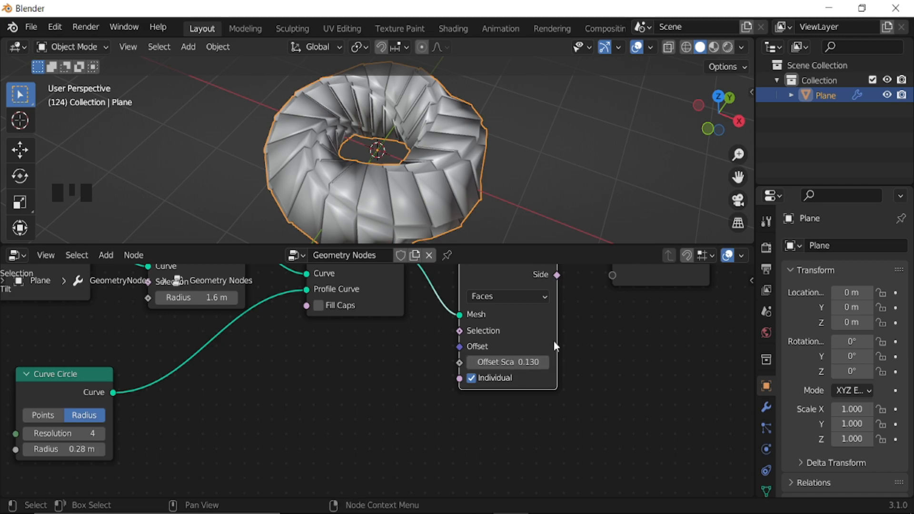
Move Group Output farther away and insert a Scale Elements node between Extrude Mesh and Group Output.
{"action": "scroll", "coordinate": [545, 347], "scroll_direction": "down", "scroll_amount": 5}
{"action": "middle_click_drag", "start_coordinate": [559, 339], "coordinate": [476, 352]}
{"action": "left_click_drag", "start_coordinate": [453, 328], "coordinate": [578, 324]}
{"action": "key", "text": "shift+a"}
{"action": "mouse_move", "coordinate": [496, 343]}
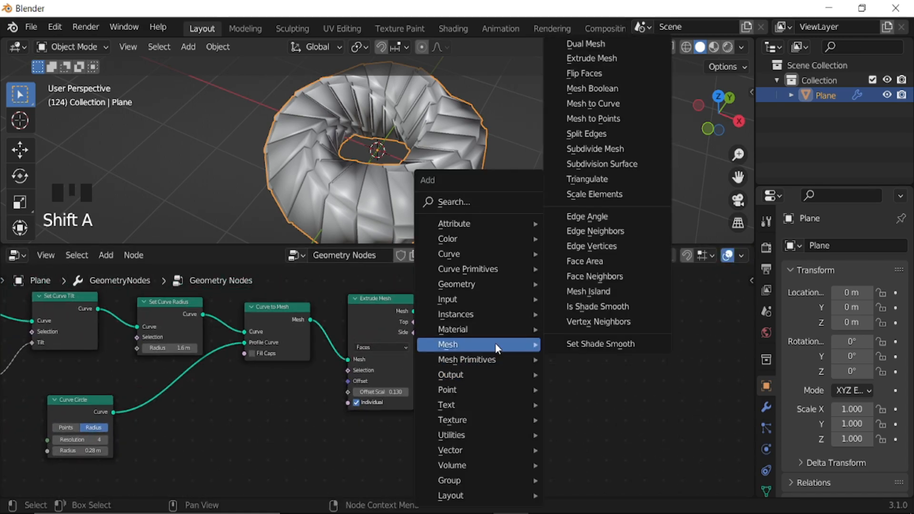
{"action": "left_click", "coordinate": [591, 193]}
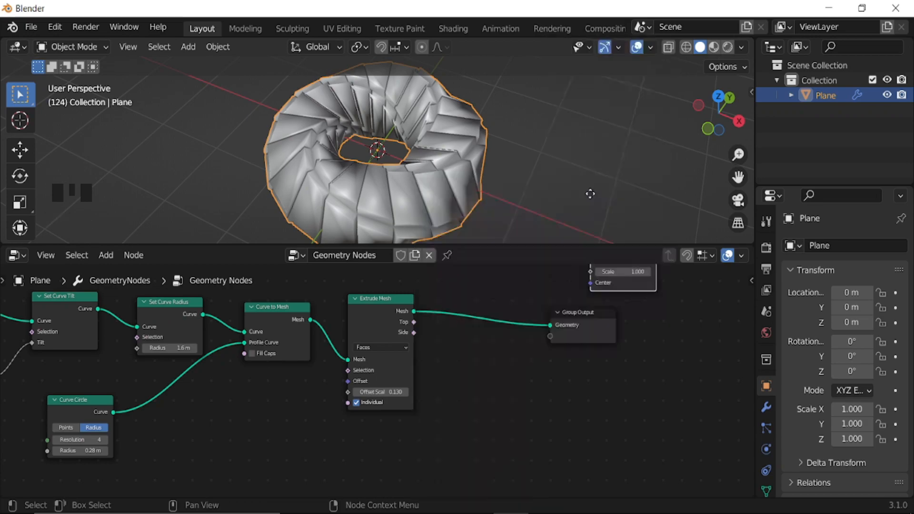
{"action": "left_click", "coordinate": [534, 370]}
Set the Scale Elements node's scale to 0.88 and connect Extrude Mesh's Top output to its Selection input.
{"action": "middle_click_drag", "start_coordinate": [525, 390], "coordinate": [501, 387]}
{"action": "scroll", "coordinate": [501, 387], "scroll_direction": "up", "scroll_amount": 2}
{"action": "left_click_drag", "start_coordinate": [527, 348], "coordinate": [548, 348], "text": "shift"}
{"action": "left_click_drag", "start_coordinate": [426, 283], "coordinate": [501, 347]}
{"action": "middle_click_drag", "start_coordinate": [479, 395], "coordinate": [574, 355]}
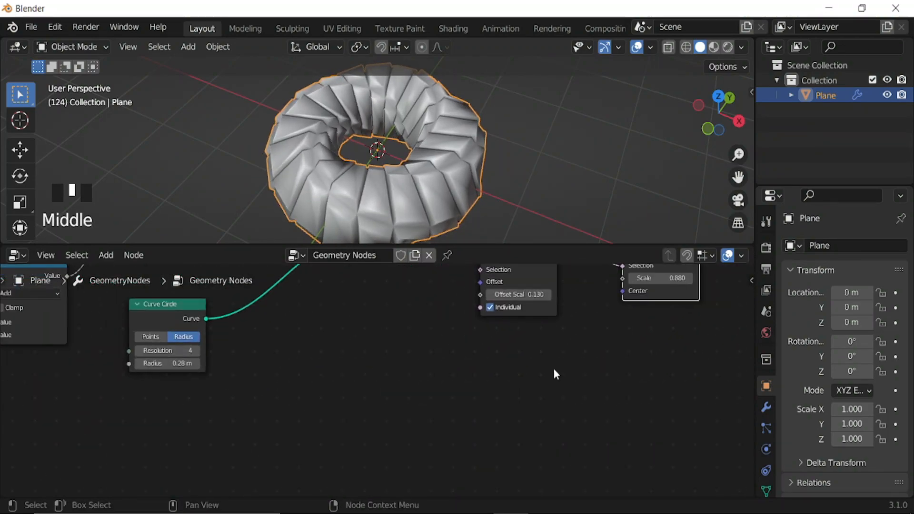
Add an Ico Sphere mesh primitive node in the empty space beside the Curve Circle profile node.
{"action": "key", "text": "shift+a"}
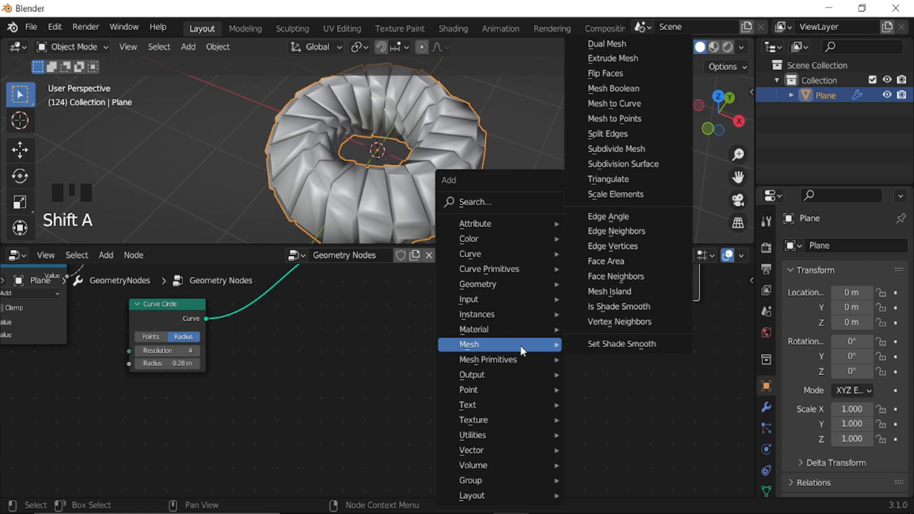
{"action": "mouse_move", "coordinate": [524, 360]}
{"action": "left_click", "coordinate": [608, 419]}
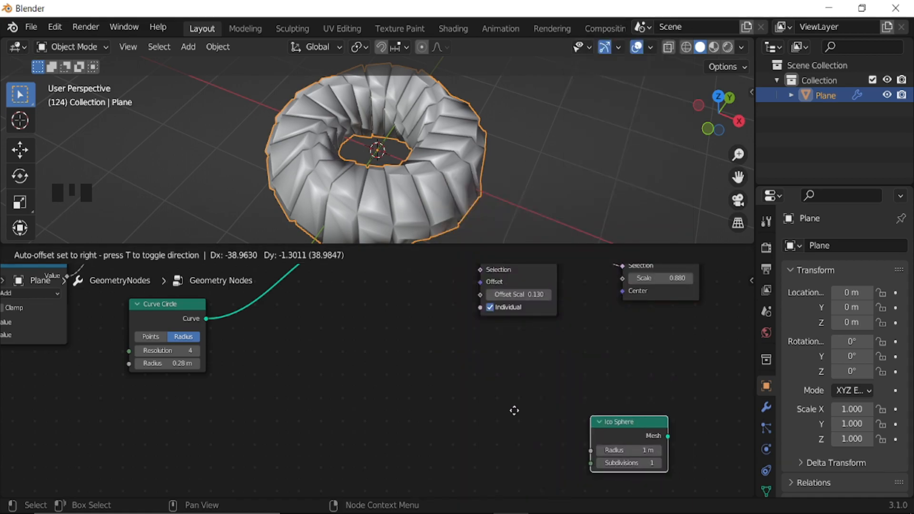
{"action": "left_click", "coordinate": [332, 376]}
Add a Set Position node beside the Ico Sphere node and connect the sphere's Mesh output to its Geometry input.
{"action": "key", "text": "shift+a"}
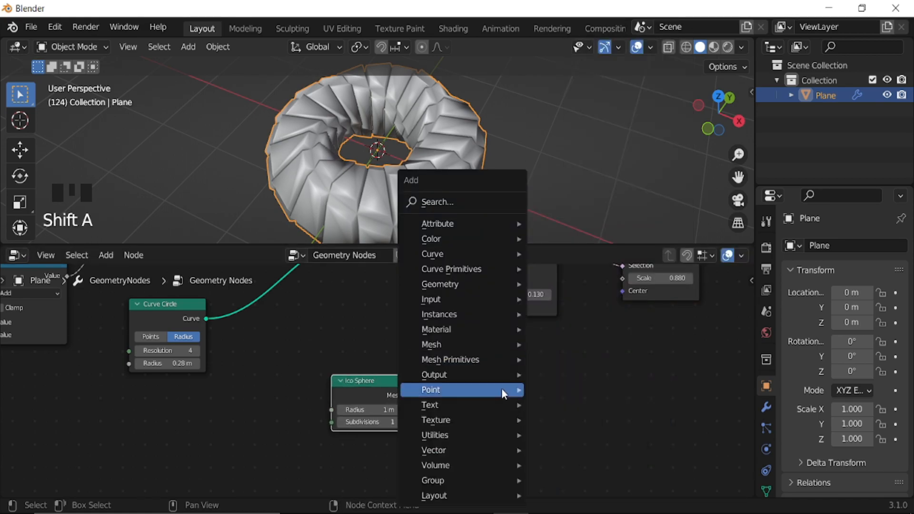
{"action": "mouse_move", "coordinate": [462, 287]}
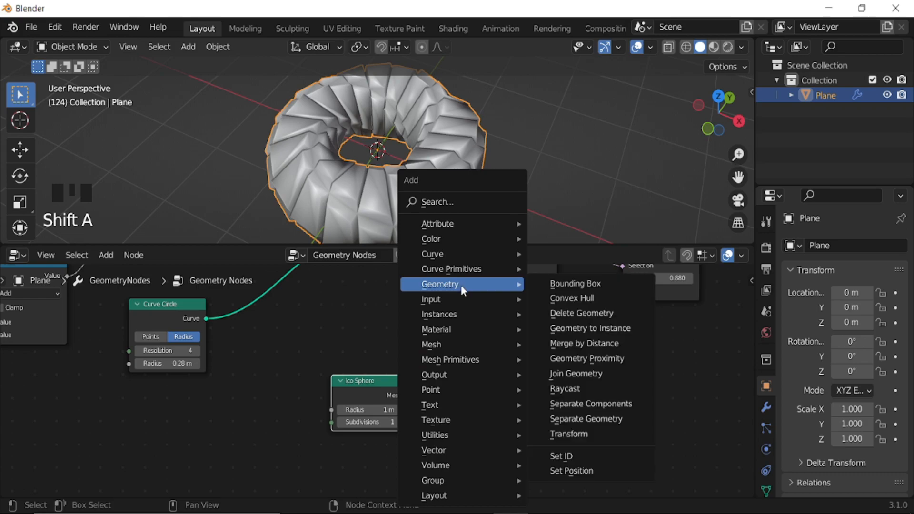
{"action": "left_click", "coordinate": [585, 470]}
{"action": "left_click", "coordinate": [471, 367]}
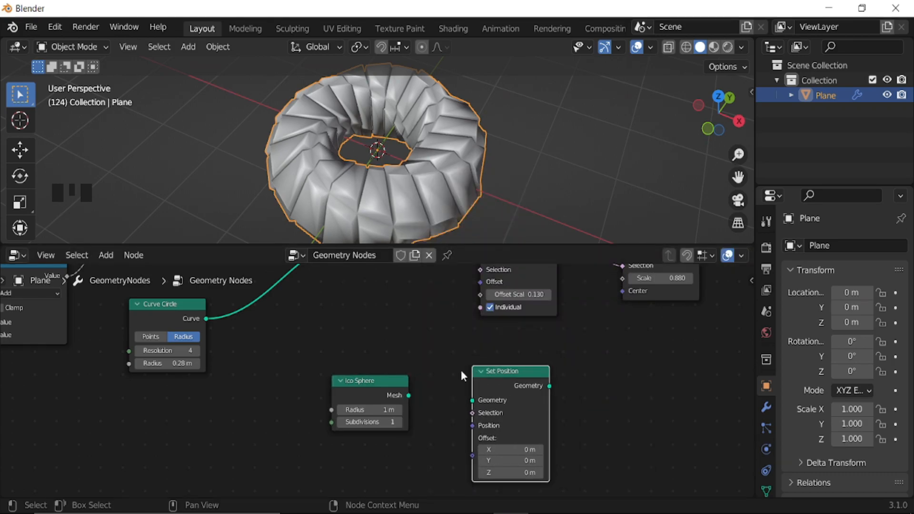
{"action": "left_click_drag", "start_coordinate": [409, 395], "coordinate": [474, 400]}
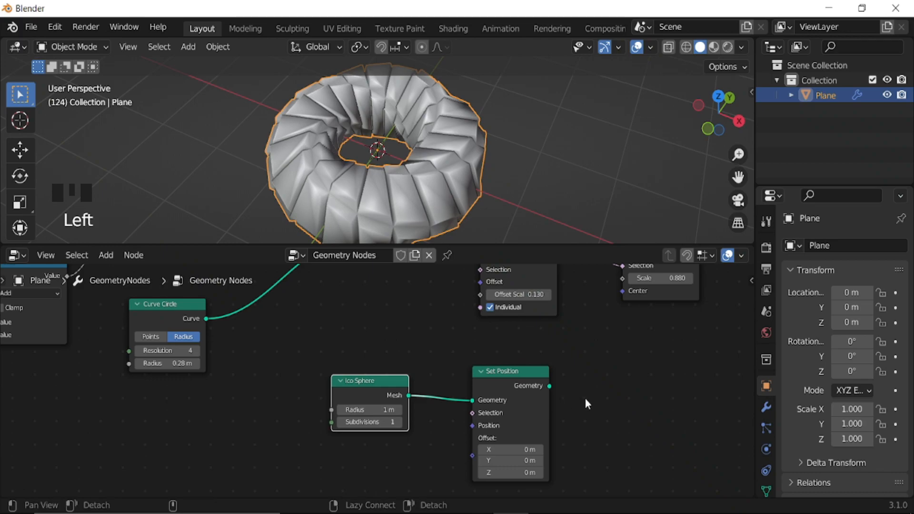
Add a Geometry Proximity node and connect the Ico Sphere branch's Set Position Geometry output to its Target input.
{"action": "middle_click_drag", "start_coordinate": [585, 400], "coordinate": [509, 393]}
{"action": "key", "text": "shift+a"}
{"action": "mouse_move", "coordinate": [491, 285]}
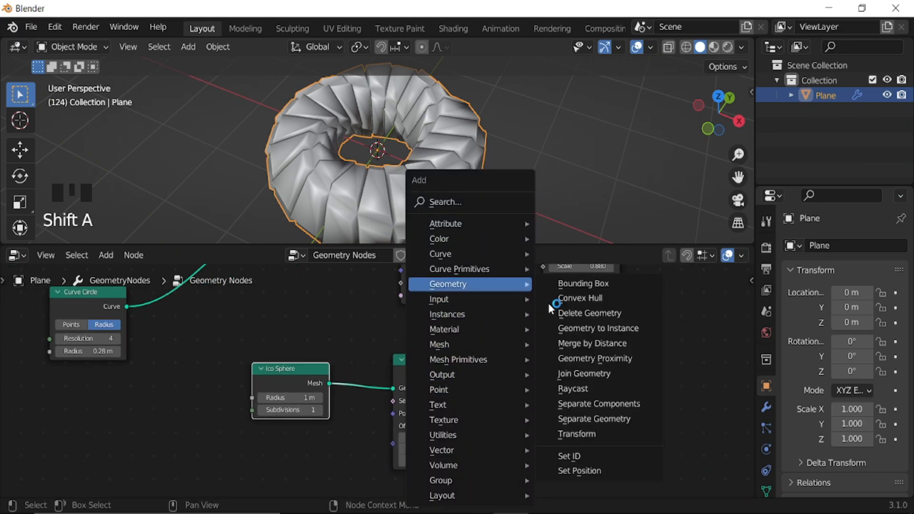
{"action": "left_click", "coordinate": [589, 358]}
{"action": "left_click", "coordinate": [473, 370]}
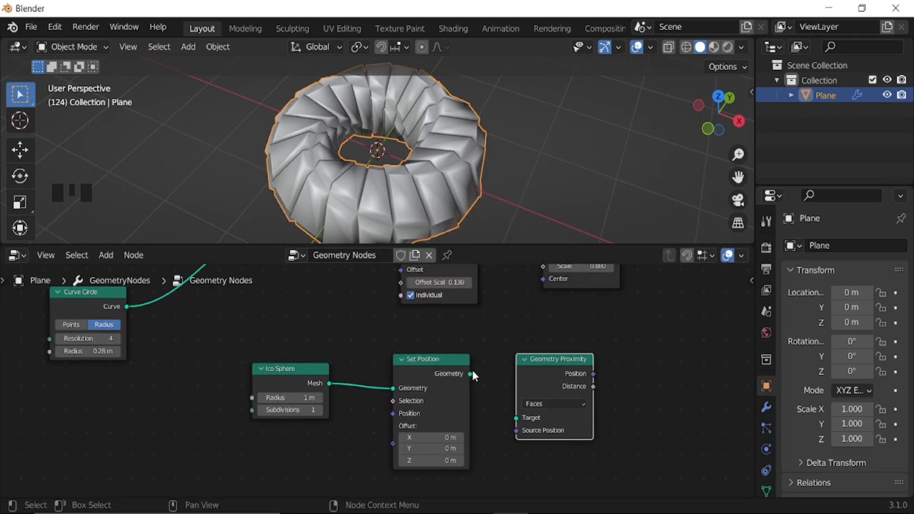
{"action": "left_click_drag", "start_coordinate": [476, 377], "coordinate": [517, 418]}
Shift the Ico Sphere, Set Position and Geometry Proximity nodes back beneath Curve Circle, and move Scale Elements and Group Output farther away.
{"action": "left_click_drag", "start_coordinate": [540, 337], "coordinate": [294, 413]}
{"action": "left_click_drag", "start_coordinate": [579, 379], "coordinate": [415, 377]}
{"action": "scroll", "coordinate": [534, 343], "scroll_direction": "down", "scroll_amount": 6}
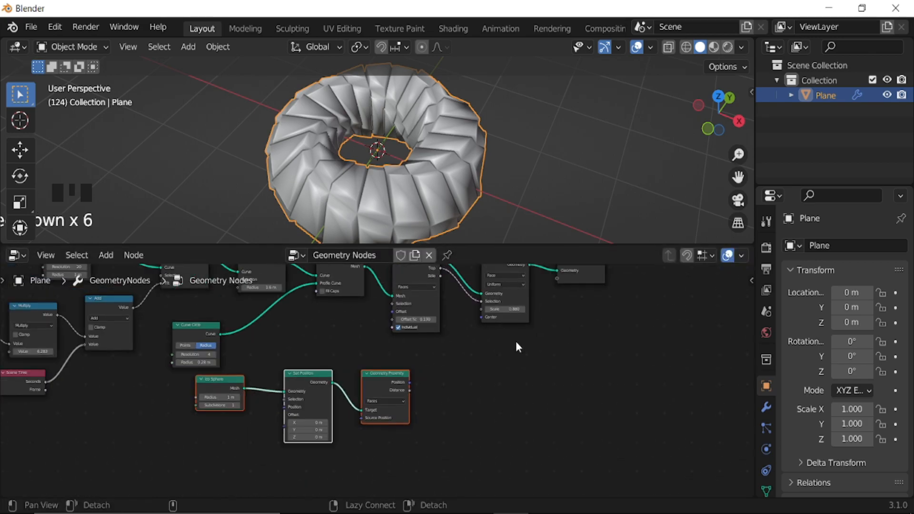
{"action": "middle_click_drag", "start_coordinate": [514, 344], "coordinate": [479, 375]}
{"action": "scroll", "coordinate": [483, 367], "scroll_direction": "up", "scroll_amount": 2}
{"action": "left_click_drag", "start_coordinate": [572, 272], "coordinate": [551, 304]}
{"action": "middle_click_drag", "start_coordinate": [482, 368], "coordinate": [506, 349]}
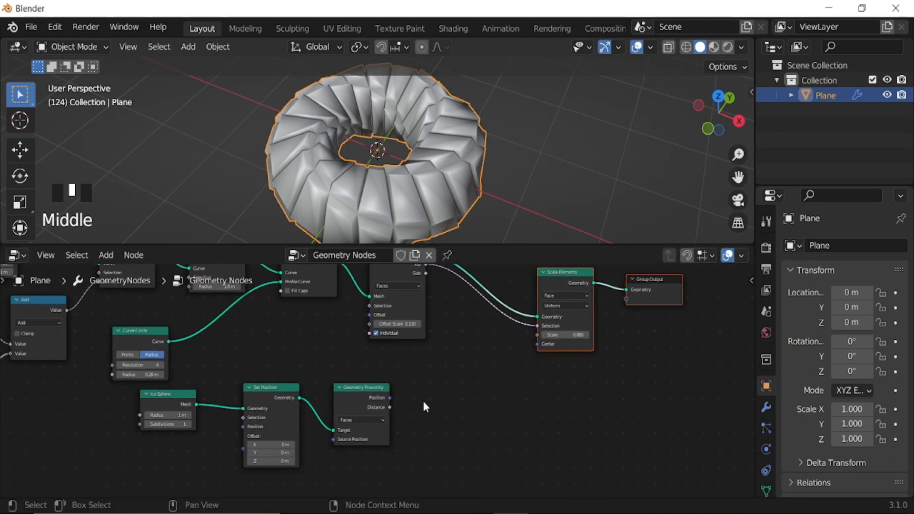
Connect Geometry Proximity's Distance output to the Scale input of Scale Elements and preview the animation.
{"action": "scroll", "coordinate": [401, 410], "scroll_direction": "up", "scroll_amount": 3}
{"action": "left_click_drag", "start_coordinate": [393, 414], "coordinate": [580, 323]}
{"action": "key", "text": "space"}
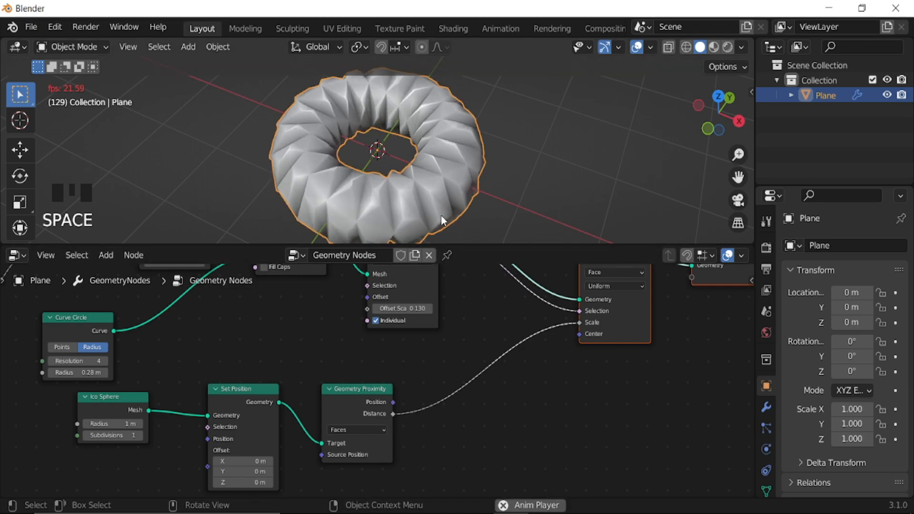
{"action": "key", "text": "space"}
Insert a Map Range node on the link between Geometry Proximity's Distance and the Scale input of Scale Elements.
{"action": "middle_click_drag", "start_coordinate": [465, 423], "coordinate": [478, 384]}
{"action": "key", "text": "shift+a"}
{"action": "mouse_move", "coordinate": [475, 384]}
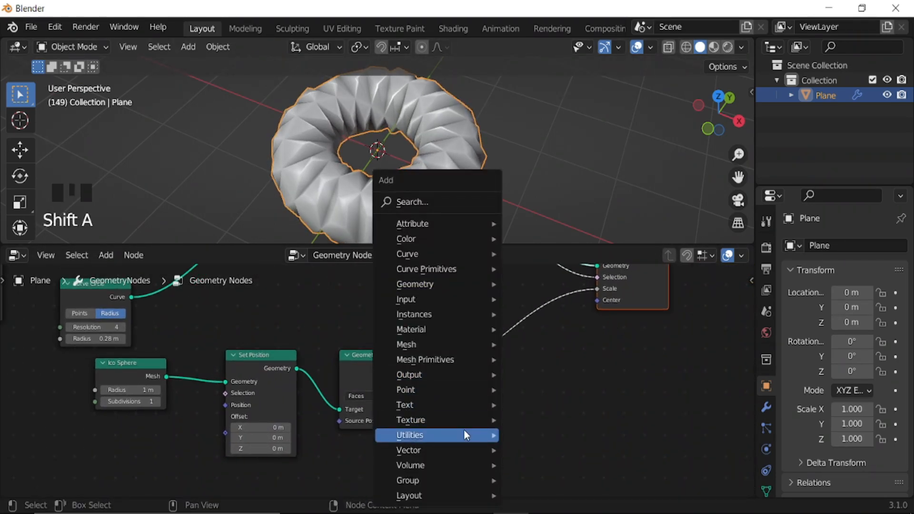
{"action": "mouse_move", "coordinate": [476, 433]}
{"action": "left_click", "coordinate": [551, 378]}
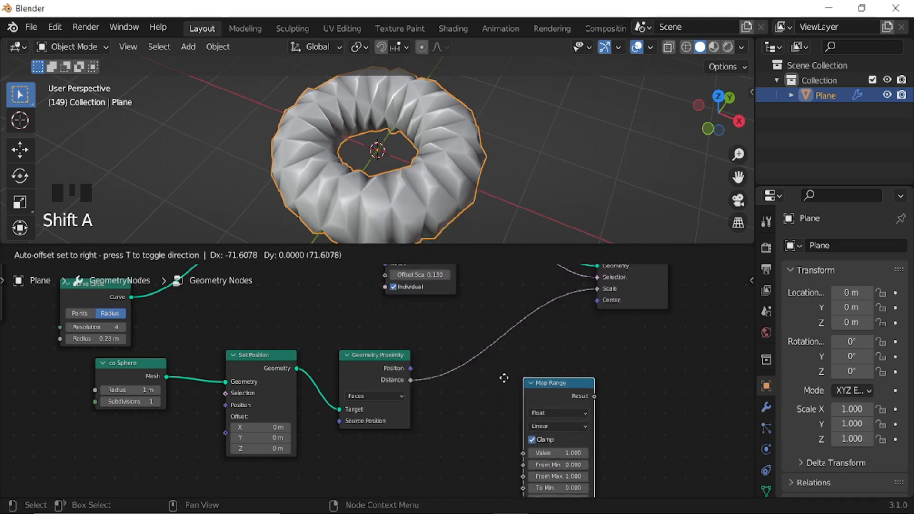
{"action": "left_click", "coordinate": [471, 340]}
Set the Map Range node's From Min to -41 and From Max to -2.3.
{"action": "middle_click_drag", "start_coordinate": [522, 353], "coordinate": [516, 433]}
{"action": "scroll", "coordinate": [524, 410], "scroll_direction": "up", "scroll_amount": 4}
{"action": "left_click_drag", "start_coordinate": [554, 387], "coordinate": [362, 387], "text": "shift"}
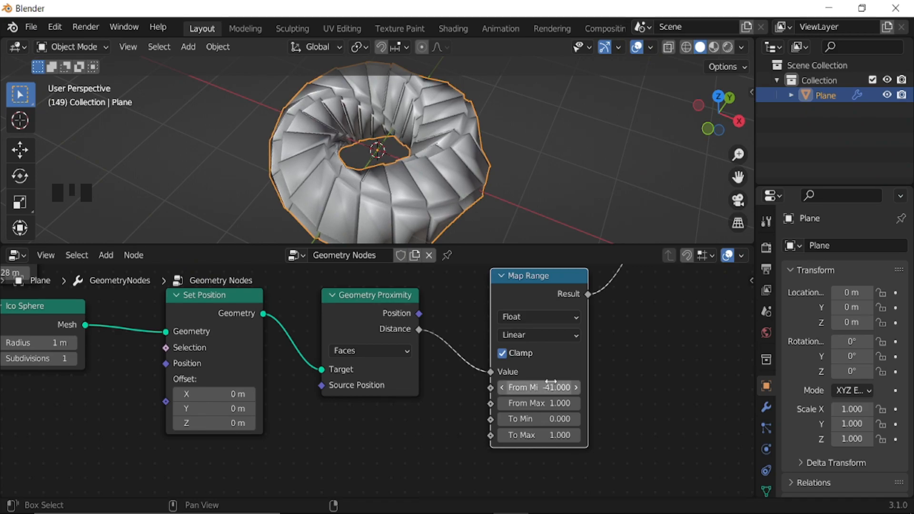
{"action": "middle_click_drag", "start_coordinate": [637, 400], "coordinate": [644, 368]}
{"action": "scroll", "coordinate": [644, 369], "scroll_direction": "up", "scroll_amount": 2}
{"action": "left_click_drag", "start_coordinate": [574, 373], "coordinate": [574, 373], "text": "shift"}
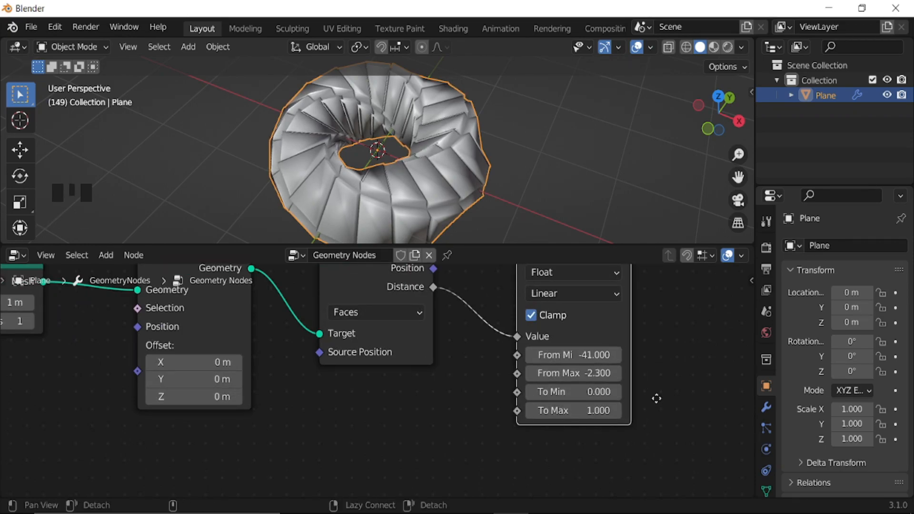
Set the Map Range node's To Min to -4.3 and To Max to 0.02, and preview the animation.
{"action": "middle_click_drag", "start_coordinate": [658, 404], "coordinate": [640, 398]}
{"action": "scroll", "coordinate": [639, 398], "scroll_direction": "up", "scroll_amount": 2}
{"action": "left_click_drag", "start_coordinate": [602, 377], "coordinate": [603, 376], "text": "shift"}
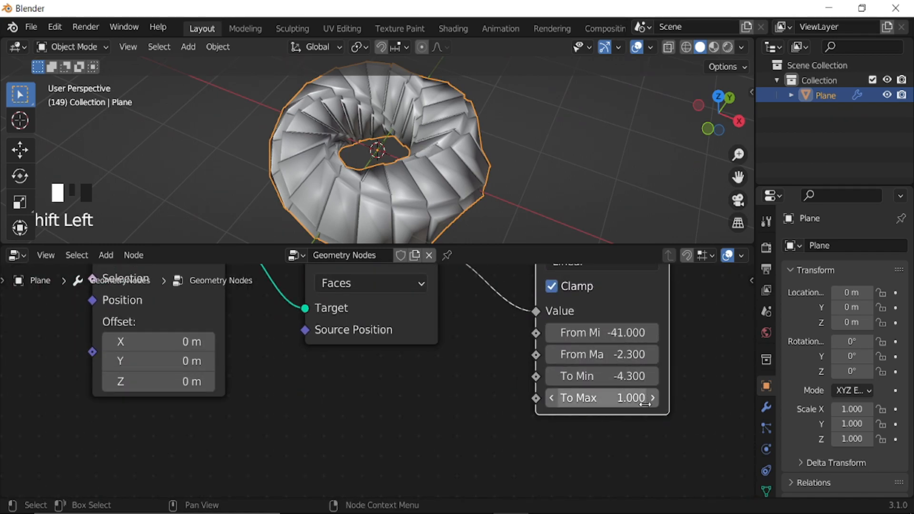
{"action": "mouse_move", "coordinate": [629, 398]}
{"action": "left_mouse_down"}
{"action": "mouse_move", "coordinate": [598, 398]}
{"action": "mouse_move", "coordinate": [630, 401]}
{"action": "left_mouse_up"}
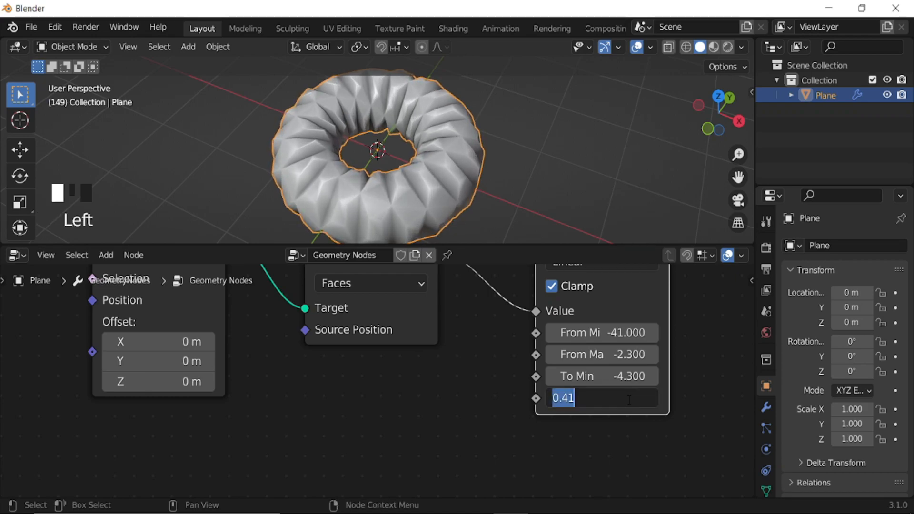
{"action": "type", "text": "2"}
{"action": "key", "text": "Return"}
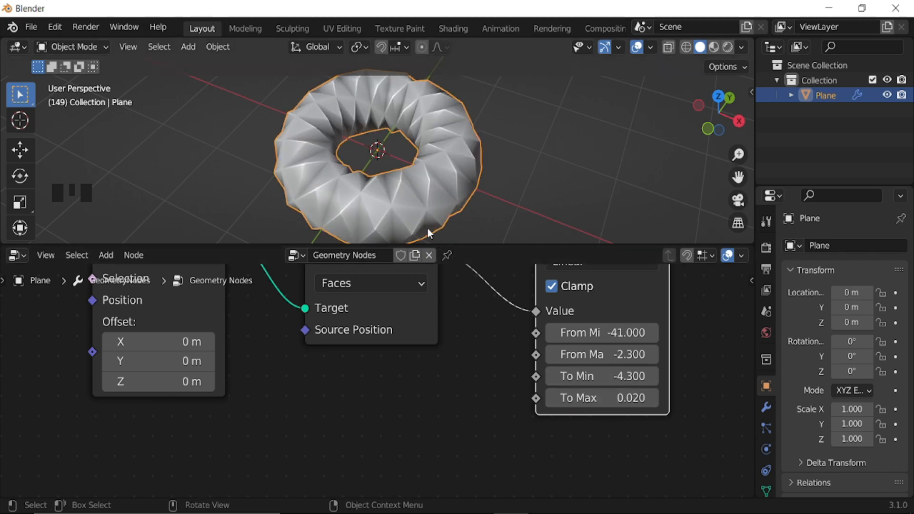
{"action": "key", "text": "space"}
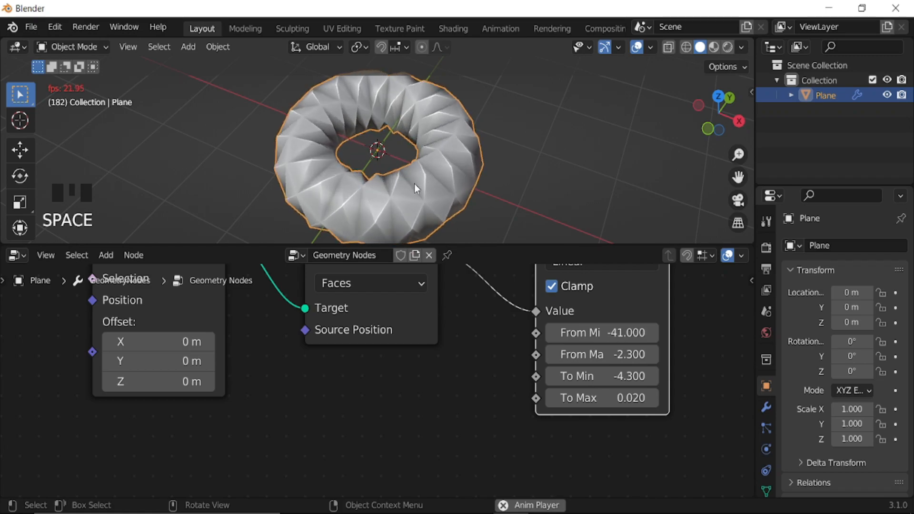
{"action": "key", "text": "space"}
Move the Group Output node farther away from Scale Elements.
{"action": "scroll", "coordinate": [522, 357], "scroll_direction": "down", "scroll_amount": 10}
{"action": "middle_click_drag", "start_coordinate": [514, 350], "coordinate": [372, 429]}
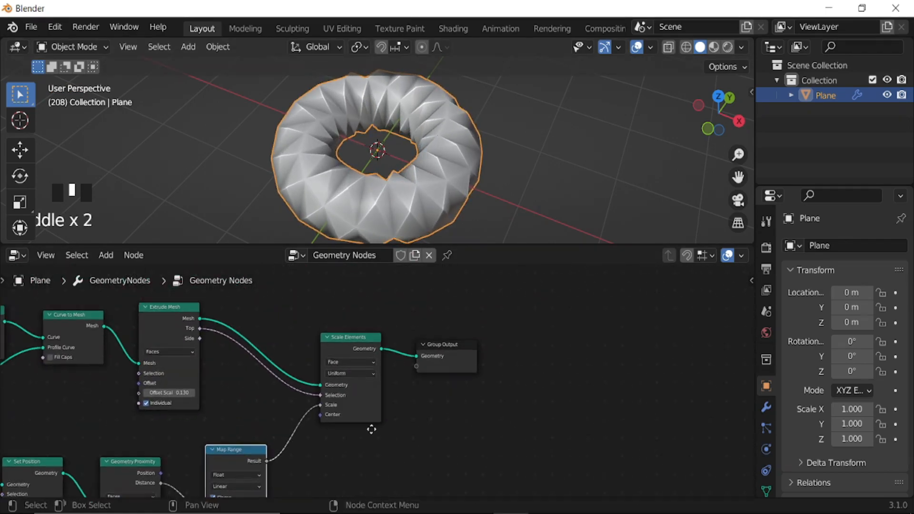
{"action": "scroll", "coordinate": [417, 406], "scroll_direction": "up", "scroll_amount": 2}
{"action": "middle_click_drag", "start_coordinate": [421, 393], "coordinate": [383, 388]}
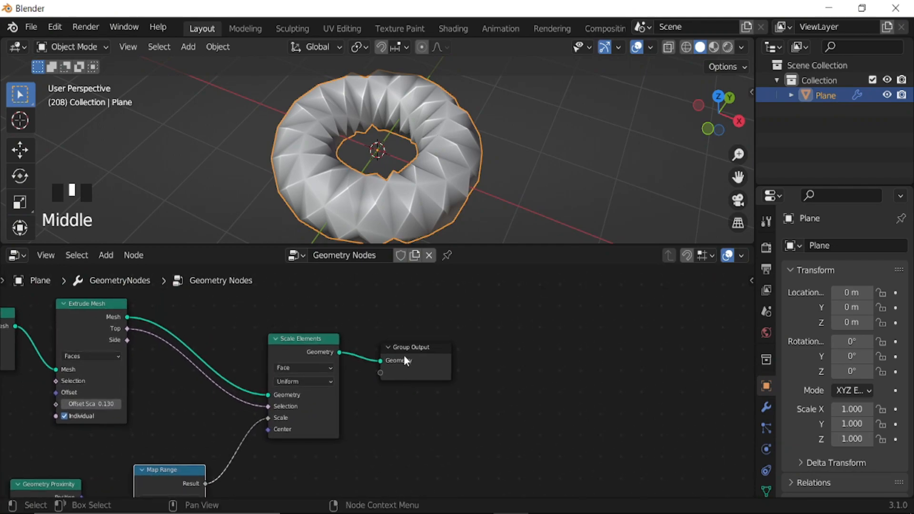
{"action": "left_click", "coordinate": [408, 353]}
{"action": "left_click_drag", "start_coordinate": [408, 353], "coordinate": [476, 353]}
Move the 20-resolution Curve Circle away from Set Curve Tilt and insert a Set Position node on the link between them.
{"action": "middle_click_drag", "start_coordinate": [221, 382], "coordinate": [621, 330]}
{"action": "middle_click_drag", "start_coordinate": [272, 369], "coordinate": [660, 388]}
{"action": "scroll", "coordinate": [514, 387], "scroll_direction": "down", "scroll_amount": 4}
{"action": "middle_click_drag", "start_coordinate": [527, 383], "coordinate": [631, 400]}
{"action": "left_click_drag", "start_coordinate": [541, 306], "coordinate": [394, 307]}
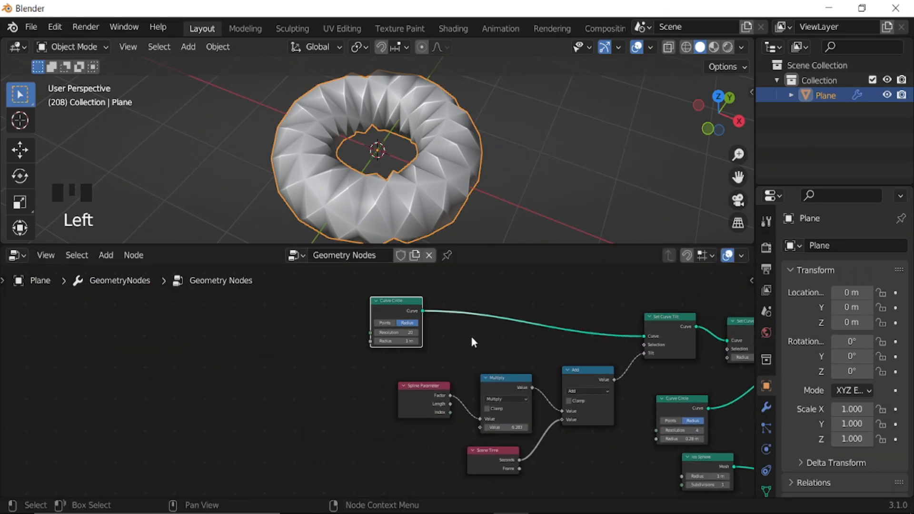
{"action": "key", "text": "shift+a"}
{"action": "mouse_move", "coordinate": [452, 186]}
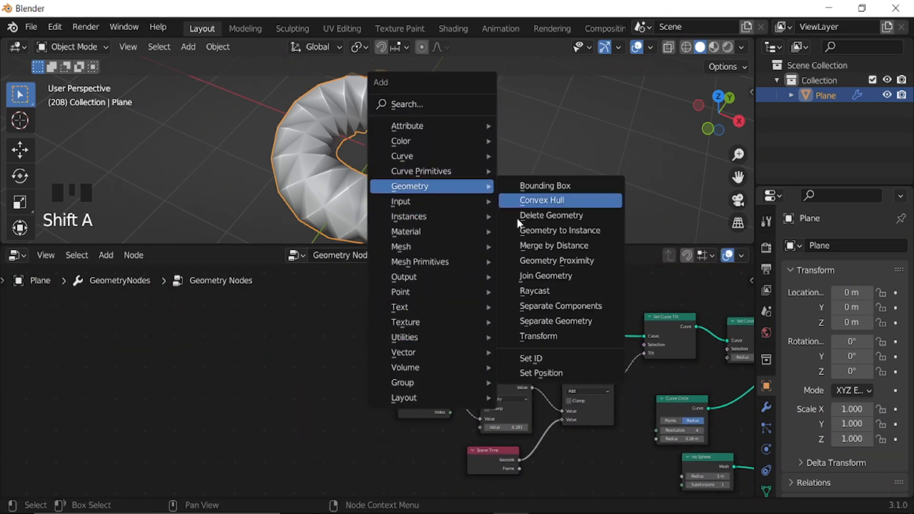
{"action": "left_click", "coordinate": [551, 373]}
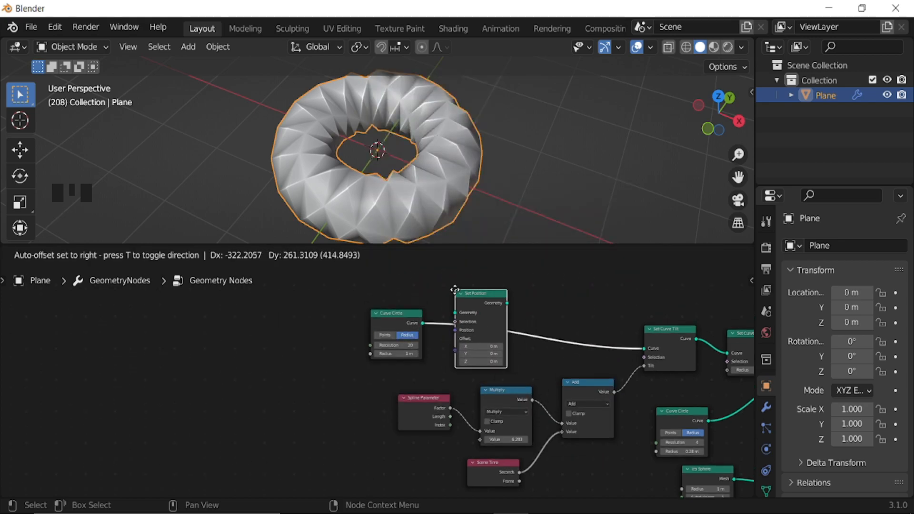
{"action": "left_click", "coordinate": [461, 324]}
Add a Noise Texture node beside the Spline Parameter node.
{"action": "scroll", "coordinate": [471, 419], "scroll_direction": "up", "scroll_amount": 5}
{"action": "middle_click_drag", "start_coordinate": [472, 420], "coordinate": [542, 369]}
{"action": "key", "text": "shift+a"}
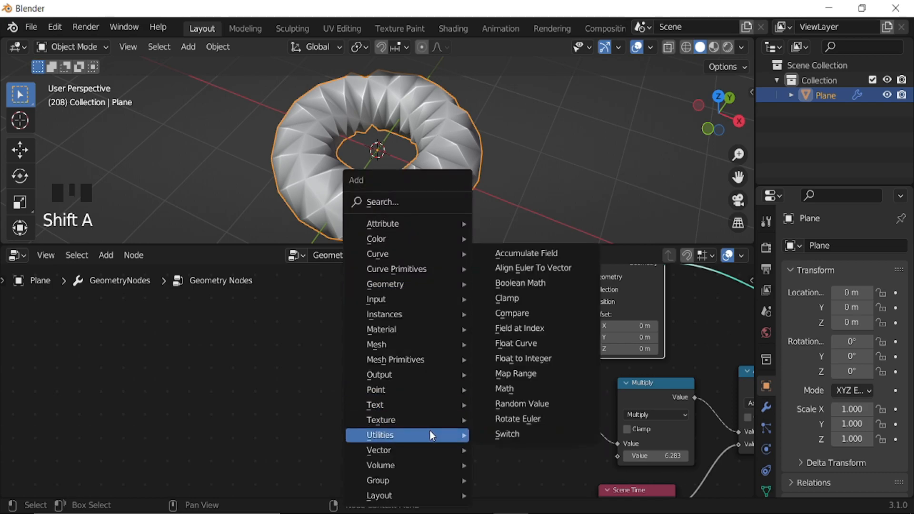
{"action": "mouse_move", "coordinate": [403, 417]}
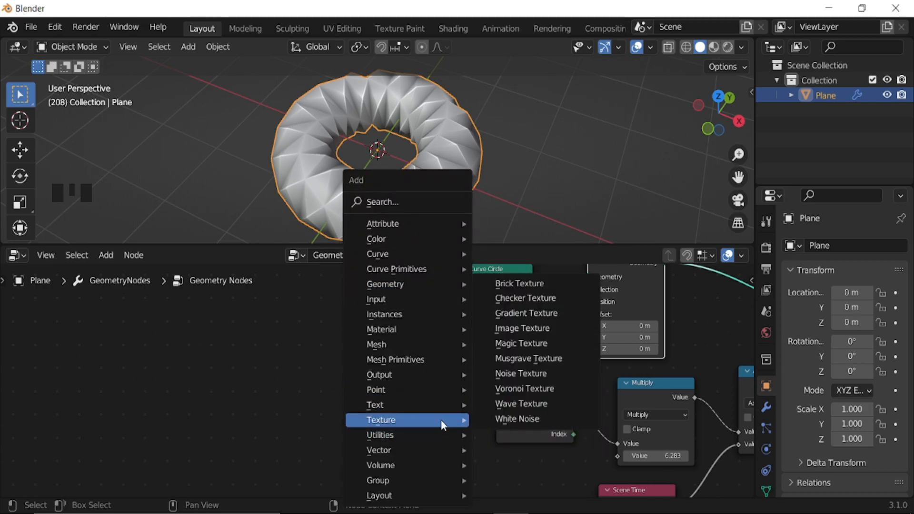
{"action": "left_click", "coordinate": [521, 374]}
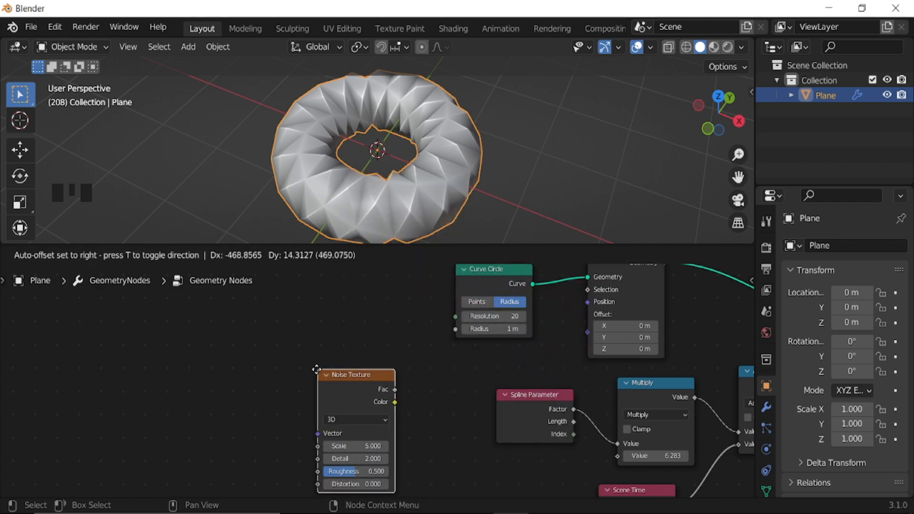
{"action": "left_click", "coordinate": [411, 411]}
Connect the Noise Texture's Color output to the Offset input of the ring curve's Set Position node.
{"action": "scroll", "coordinate": [401, 412], "scroll_direction": "up", "scroll_amount": 2}
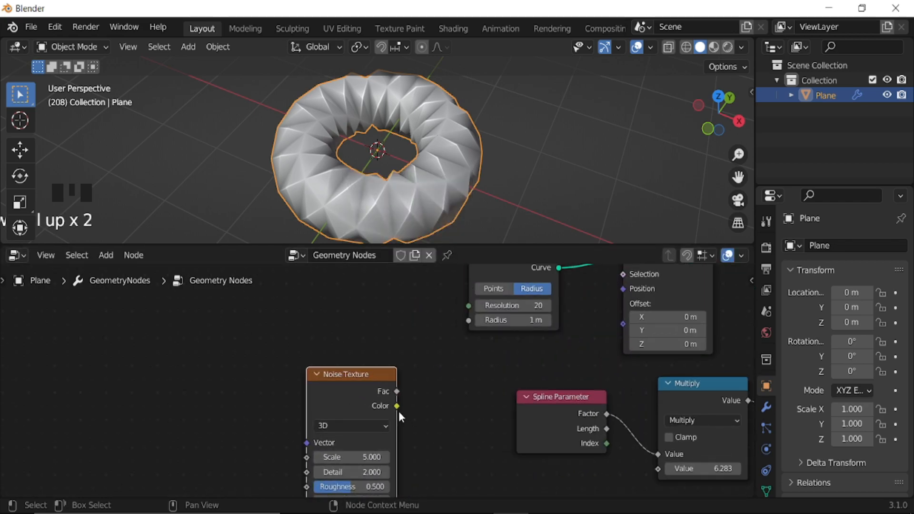
{"action": "left_click_drag", "start_coordinate": [398, 407], "coordinate": [623, 326]}
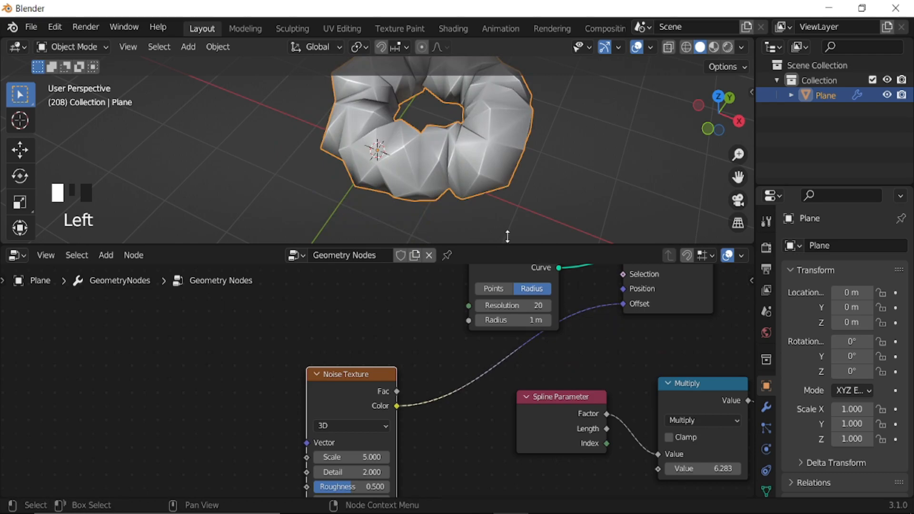
{"action": "scroll", "coordinate": [491, 171], "scroll_direction": "down", "scroll_amount": 3}
{"action": "mouse_move", "coordinate": [510, 163]}
{"action": "middle_mouse_down"}
{"action": "mouse_move", "coordinate": [449, 98]}
{"action": "mouse_move", "coordinate": [500, 168]}
{"action": "mouse_move", "coordinate": [496, 160]}
{"action": "middle_mouse_up"}
Insert a Vector Math node between the Noise Texture's Color and the Set Position Offset, with its operation set to Subtract.
{"action": "key", "text": "shift+a"}
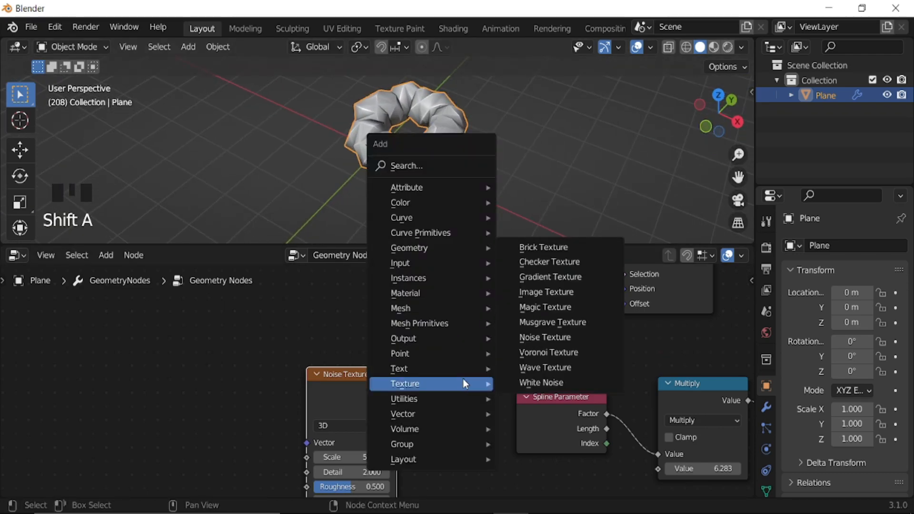
{"action": "mouse_move", "coordinate": [453, 403]}
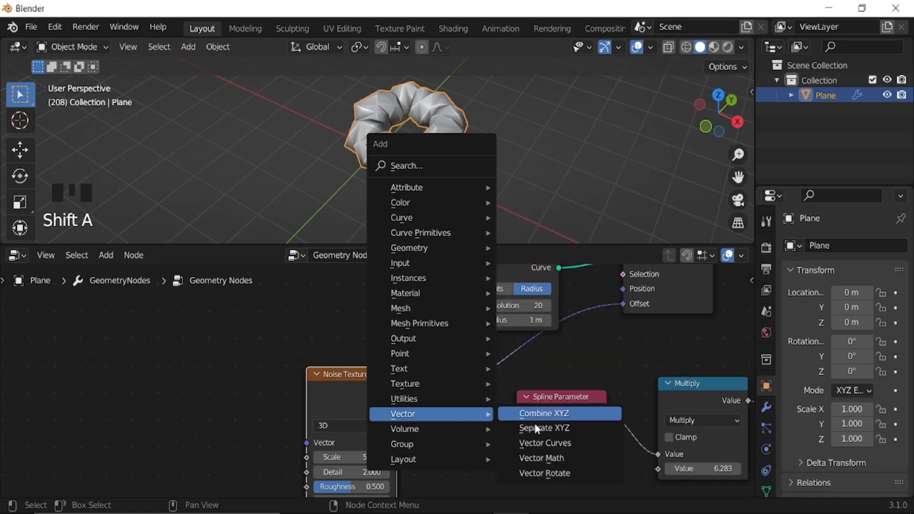
{"action": "left_click", "coordinate": [542, 458]}
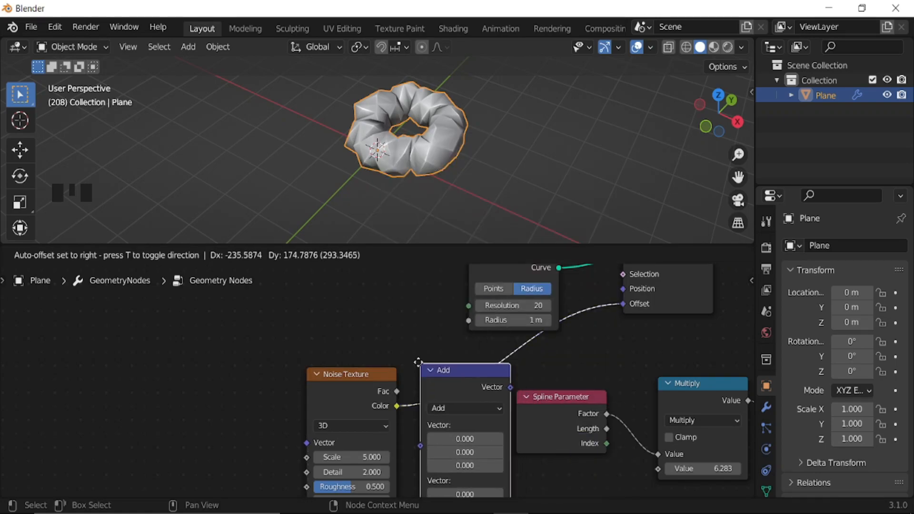
{"action": "left_click", "coordinate": [442, 405]}
{"action": "middle_click_drag", "start_coordinate": [442, 405], "coordinate": [353, 336]}
{"action": "scroll", "coordinate": [395, 379], "scroll_direction": "up", "scroll_amount": 4}
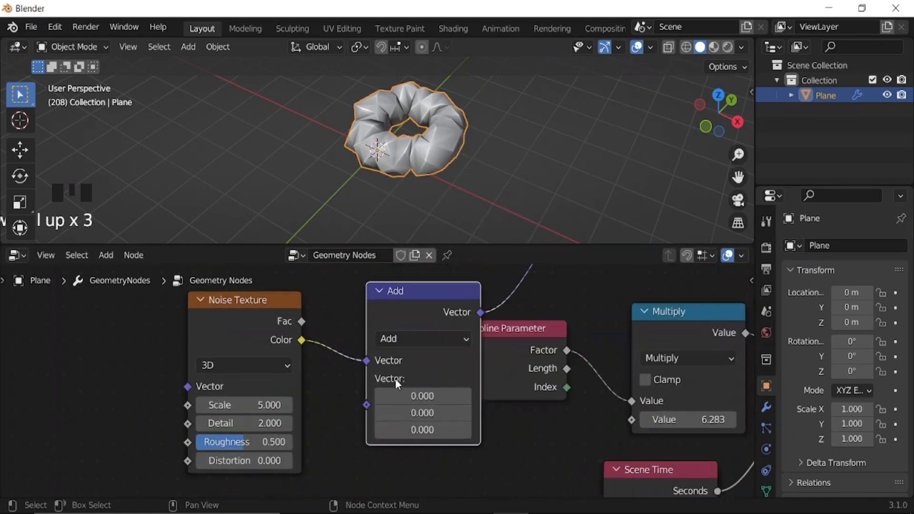
{"action": "left_click", "coordinate": [447, 336]}
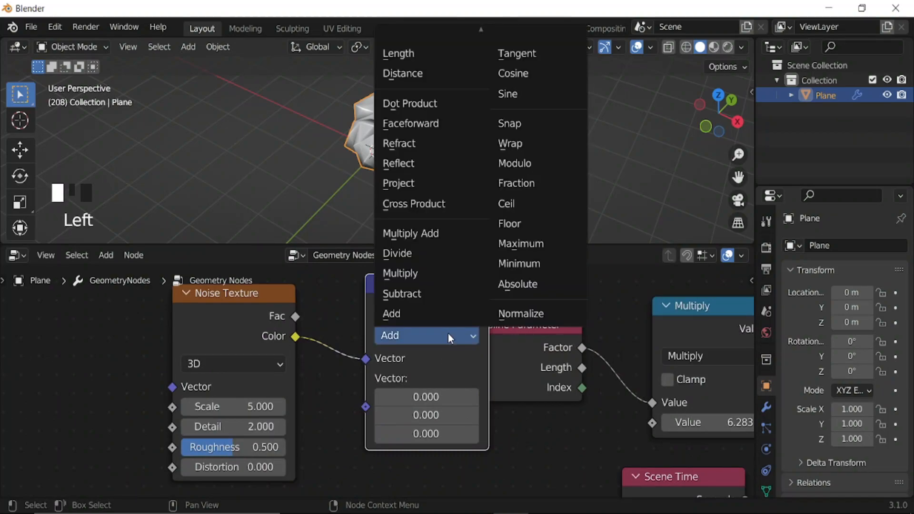
{"action": "left_click", "coordinate": [417, 291]}
Set all three components of the Subtract node's second vector to 0.19 and check the ring against the world origin.
{"action": "middle_click_drag", "start_coordinate": [365, 226], "coordinate": [452, 158]}
{"action": "middle_click_drag", "start_coordinate": [530, 387], "coordinate": [535, 363]}
{"action": "middle_click_drag", "start_coordinate": [463, 208], "coordinate": [492, 206]}
{"action": "left_click_drag", "start_coordinate": [430, 373], "coordinate": [436, 410]}
{"action": "middle_click_drag", "start_coordinate": [401, 215], "coordinate": [310, 179]}
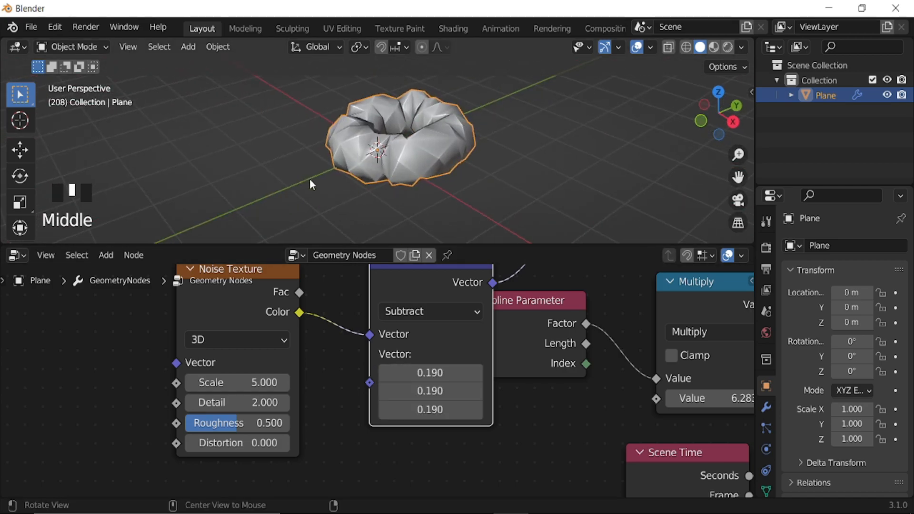
Move the Noise Texture and Subtract nodes away from the Spline Parameter node to make room in the chain.
{"action": "scroll", "coordinate": [410, 294], "scroll_direction": "down", "scroll_amount": 7}
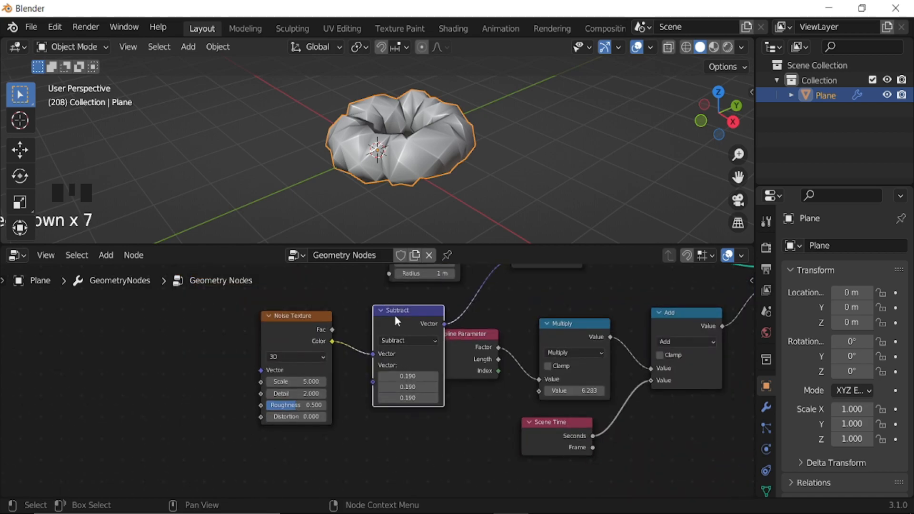
{"action": "left_click", "coordinate": [295, 329], "text": "shift"}
{"action": "key", "text": "g"}
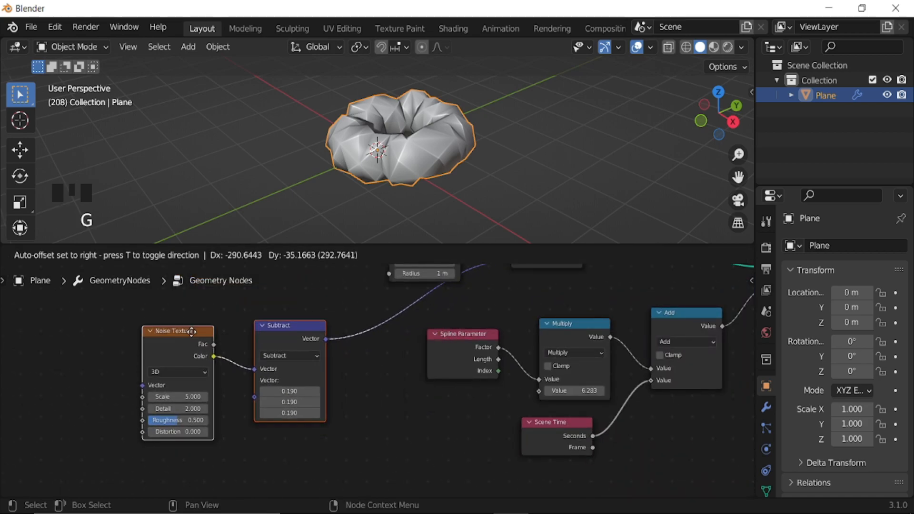
{"action": "left_click", "coordinate": [202, 322]}
Duplicate the Subtract node onto its link to the Set Position Offset and change the copy's operation to Scale.
{"action": "left_click", "coordinate": [305, 319]}
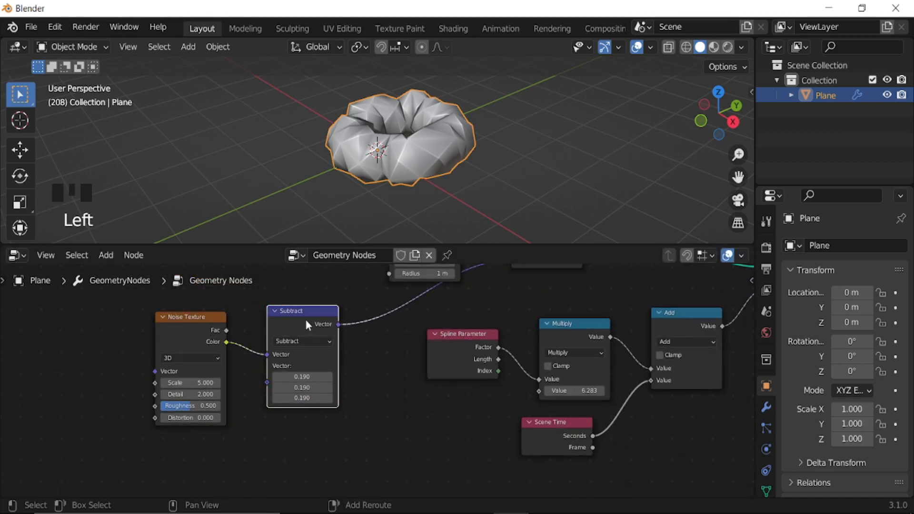
{"action": "key", "text": "shift+d"}
{"action": "left_click", "coordinate": [410, 320]}
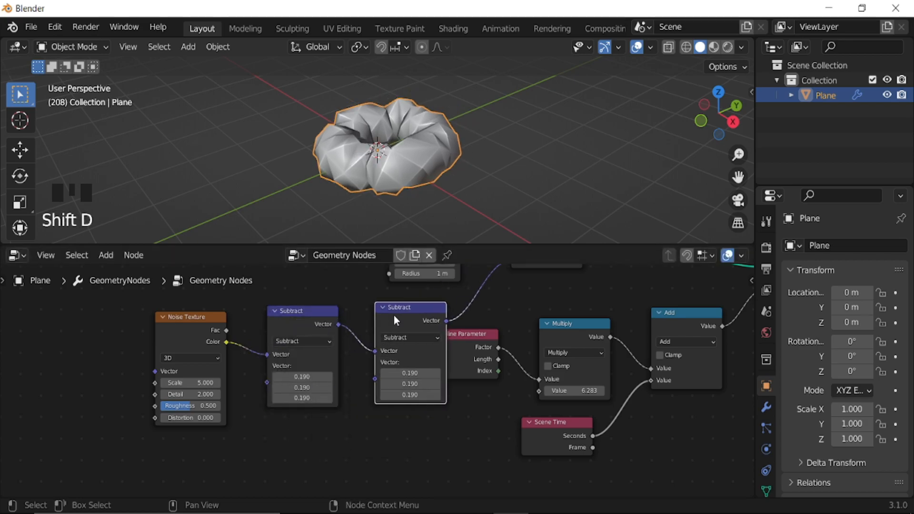
{"action": "scroll", "coordinate": [418, 350], "scroll_direction": "up", "scroll_amount": 3}
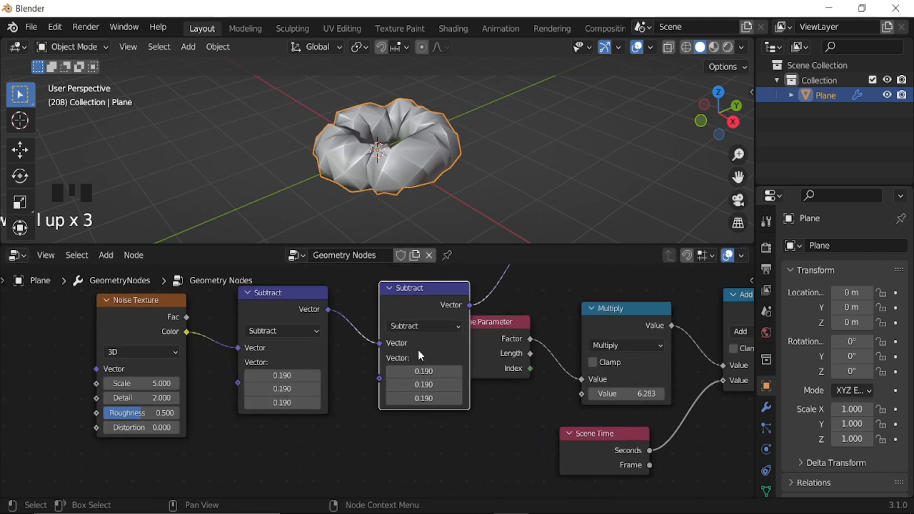
{"action": "left_click", "coordinate": [446, 332]}
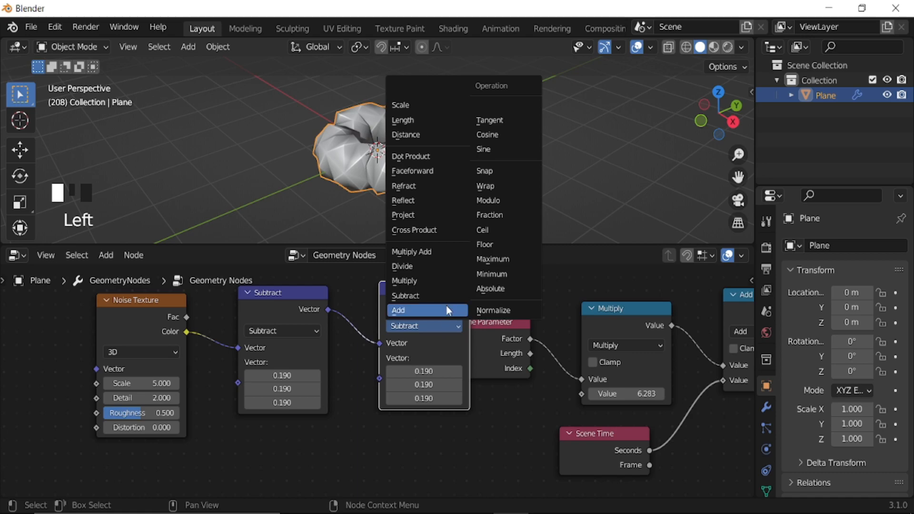
{"action": "left_click", "coordinate": [411, 105]}
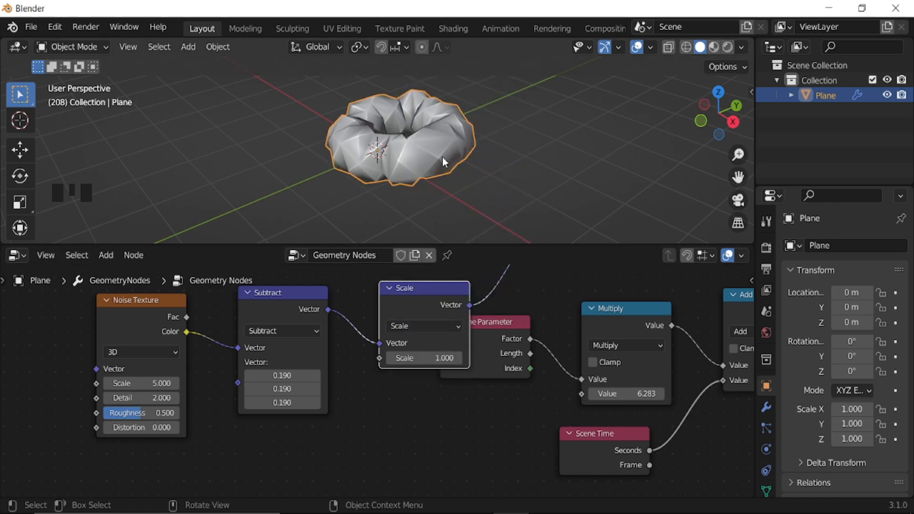
Set the Scale node's factor to 0 and play the animation briefly to check the ring.
{"action": "mouse_move", "coordinate": [413, 175]}
{"action": "middle_mouse_down"}
{"action": "mouse_move", "coordinate": [469, 138]}
{"action": "mouse_move", "coordinate": [425, 178]}
{"action": "middle_mouse_up"}
{"action": "left_click_drag", "start_coordinate": [425, 355], "coordinate": [425, 355]}
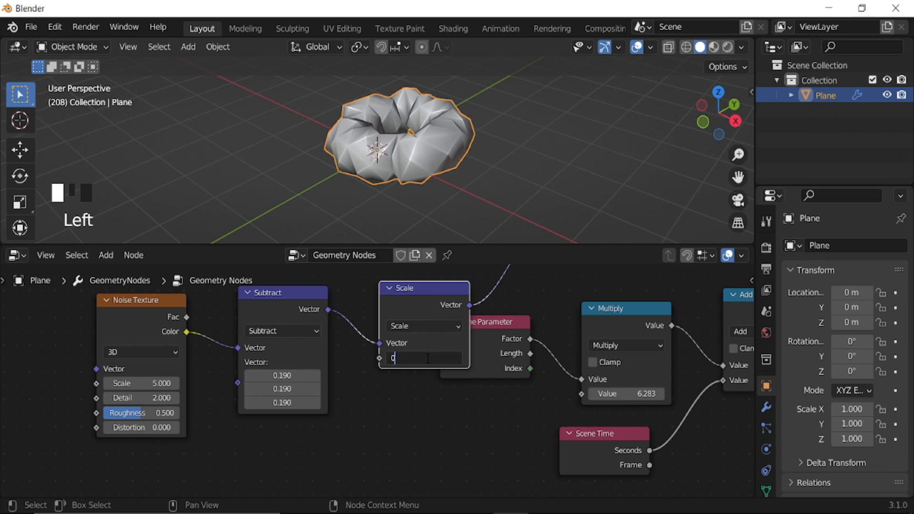
{"action": "type", "text": "0"}
{"action": "key", "text": "Return"}
{"action": "middle_click_drag", "start_coordinate": [464, 153], "coordinate": [424, 185]}
{"action": "key", "text": "space"}
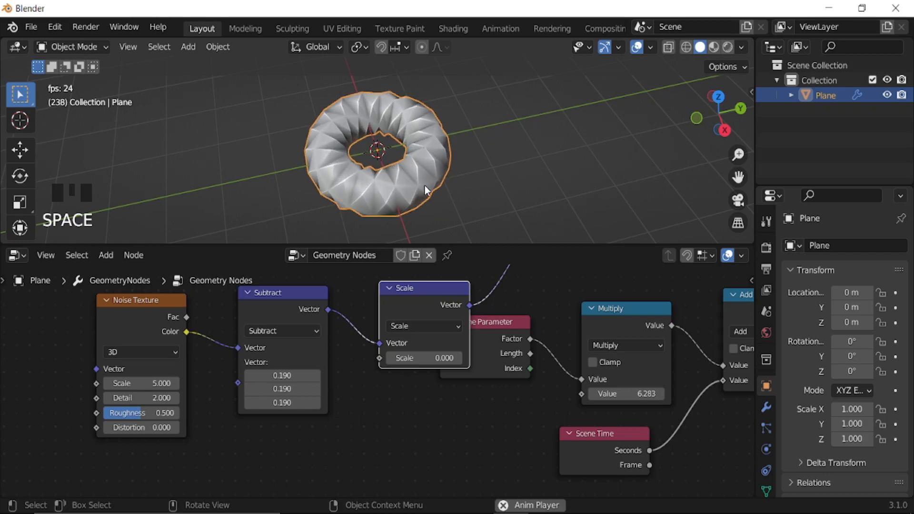
{"action": "key", "text": "space"}
Set the Noise Texture's Scale to 13 and all three components of the Subtract node's second vector to -0.9.
{"action": "left_click", "coordinate": [142, 383]}
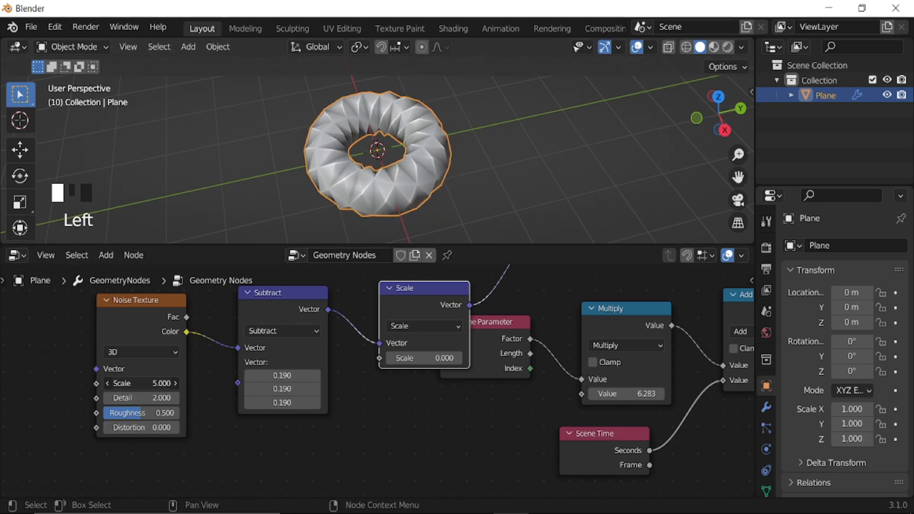
{"action": "left_click_drag", "start_coordinate": [142, 384], "coordinate": [144, 383]}
{"action": "left_click_drag", "start_coordinate": [272, 376], "coordinate": [272, 403]}
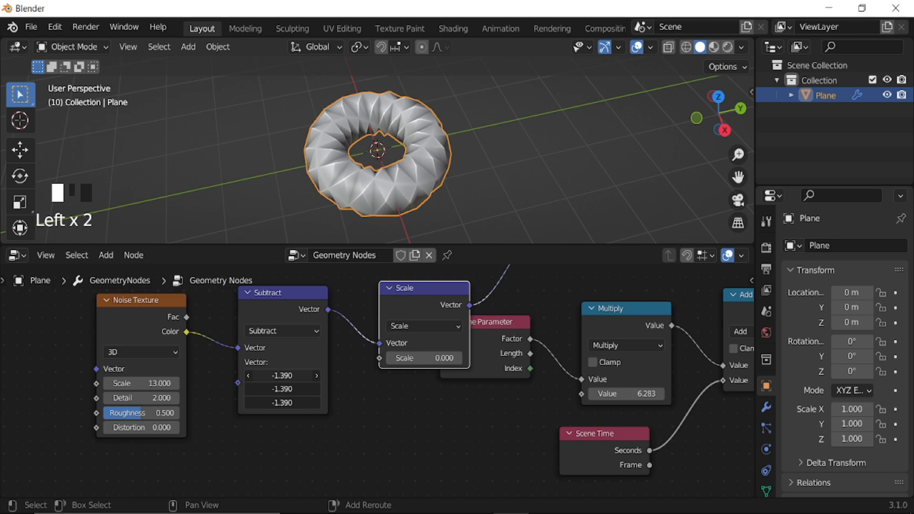
{"action": "left_click_drag", "start_coordinate": [284, 375], "coordinate": [285, 375], "text": "shift"}
Mute and unmute the Subtract node to check its influence on the ring.
{"action": "left_click", "coordinate": [281, 315]}
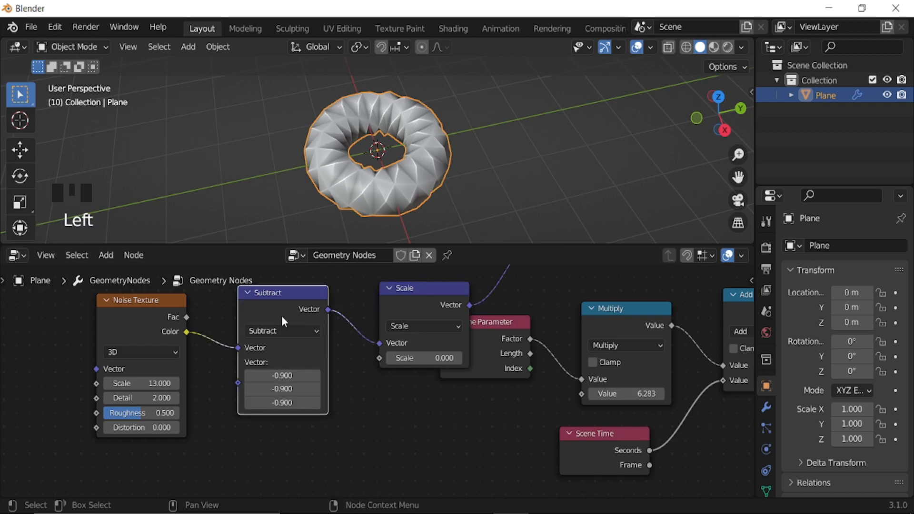
{"action": "key", "text": "m"}
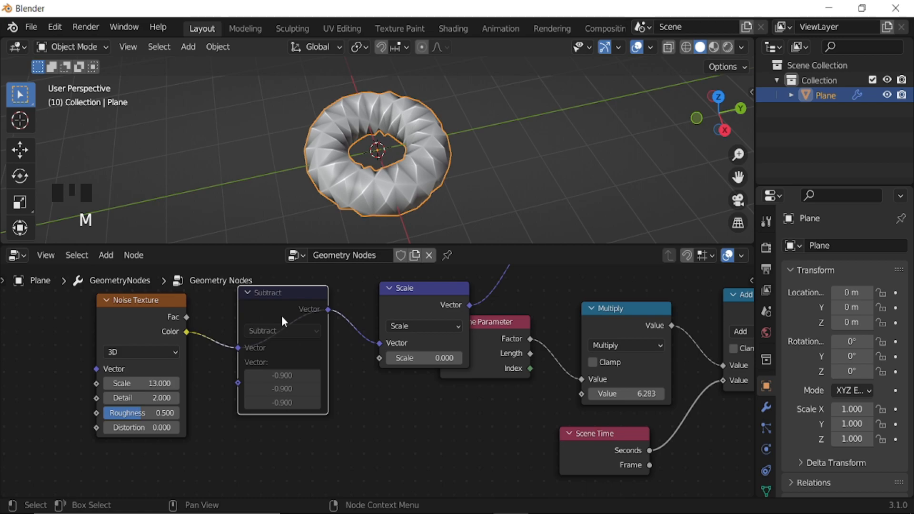
{"action": "key", "text": "m"}
Insert a Set Material node between Scale Elements and Group Output, and assign "Material" to it.
{"action": "scroll", "coordinate": [426, 351], "scroll_direction": "down", "scroll_amount": 5}
{"action": "middle_click_drag", "start_coordinate": [465, 338], "coordinate": [317, 366]}
{"action": "middle_click_drag", "start_coordinate": [705, 367], "coordinate": [305, 368]}
{"action": "middle_click_drag", "start_coordinate": [529, 369], "coordinate": [367, 369]}
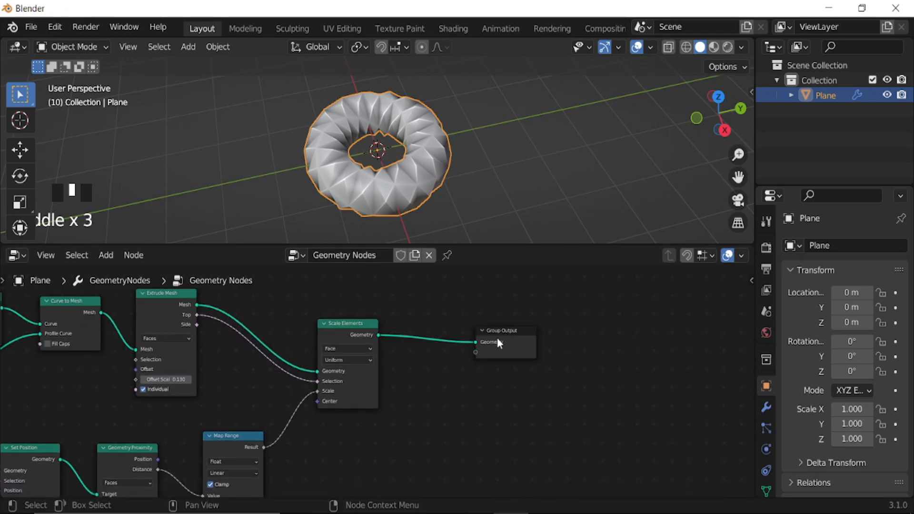
{"action": "left_click_drag", "start_coordinate": [496, 342], "coordinate": [554, 345]}
{"action": "key", "text": "shift+a"}
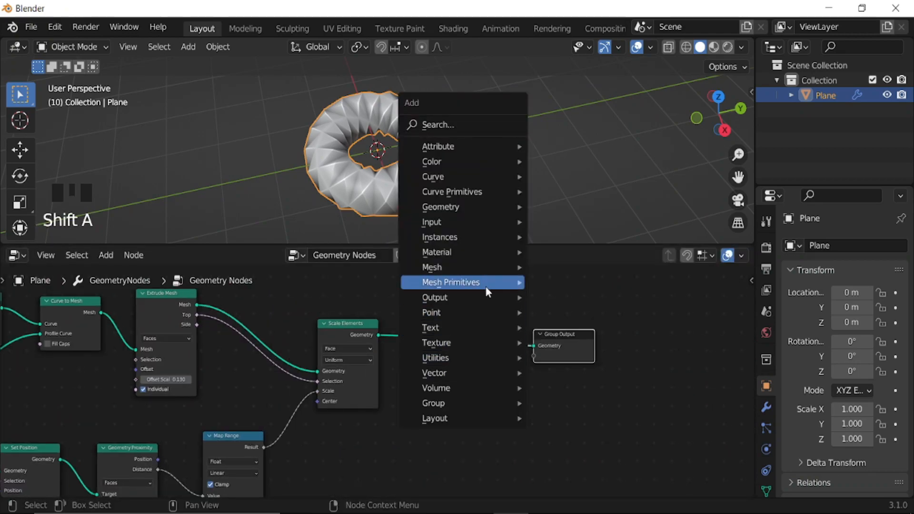
{"action": "mouse_move", "coordinate": [461, 241]}
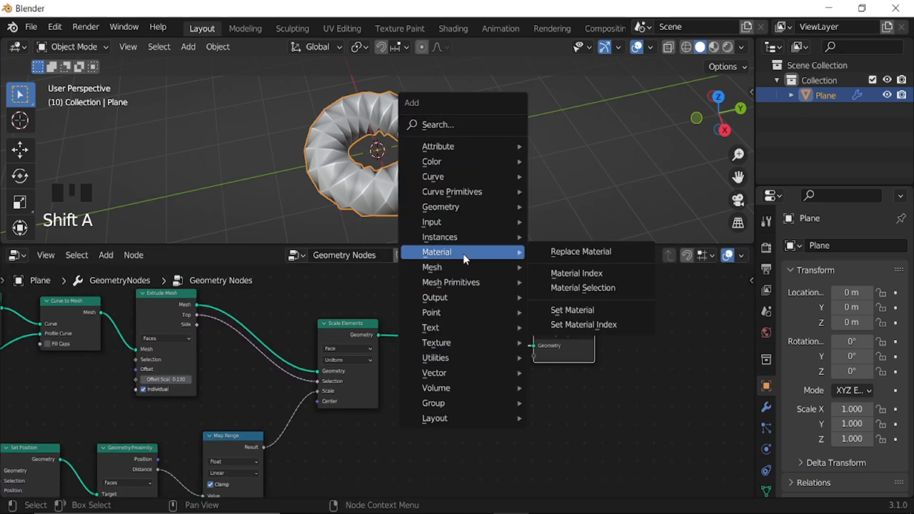
{"action": "left_click", "coordinate": [572, 310]}
{"action": "left_click", "coordinate": [460, 350]}
{"action": "scroll", "coordinate": [471, 366], "scroll_direction": "up", "scroll_amount": 5}
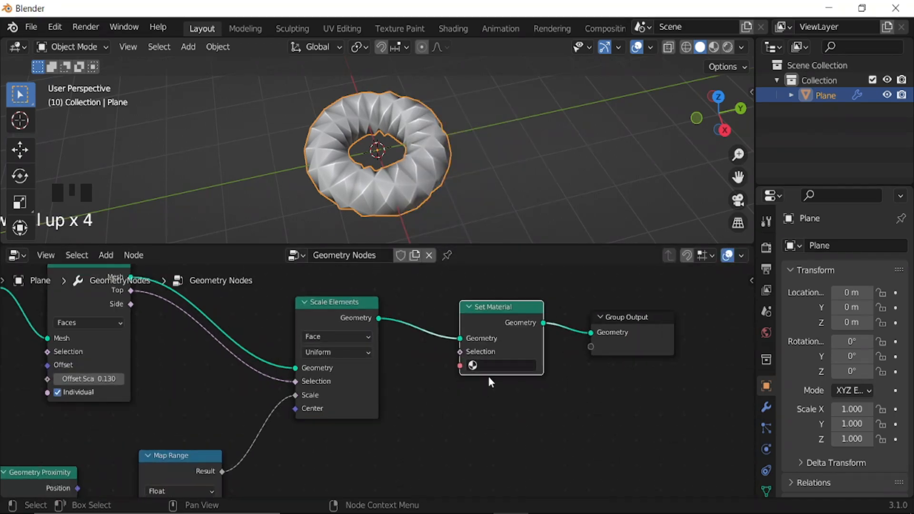
{"action": "left_click", "coordinate": [505, 365]}
{"action": "left_click", "coordinate": [514, 224]}
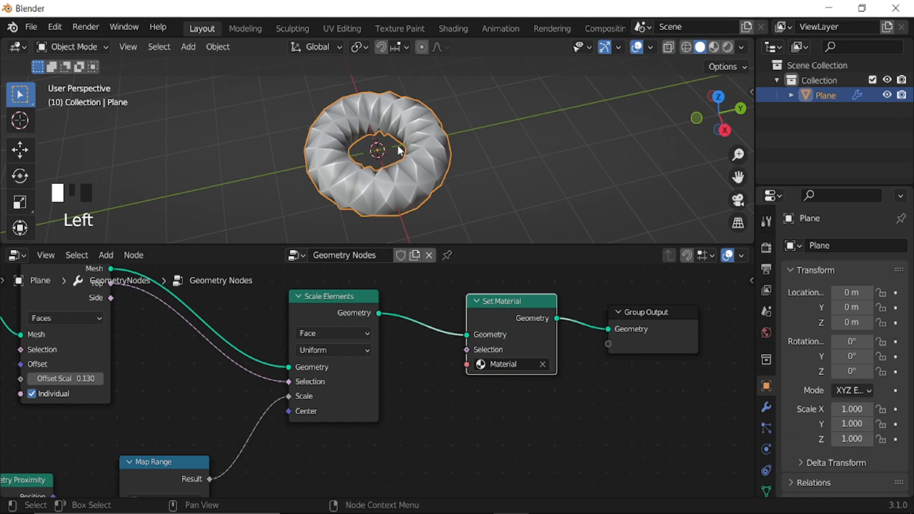
Add a camera looking straight down on the ring from the top view and set its focal length to about 67 mm.
{"action": "key", "text": "KP_7"}
{"action": "middle_click_drag", "start_coordinate": [416, 180], "coordinate": [464, 188]}
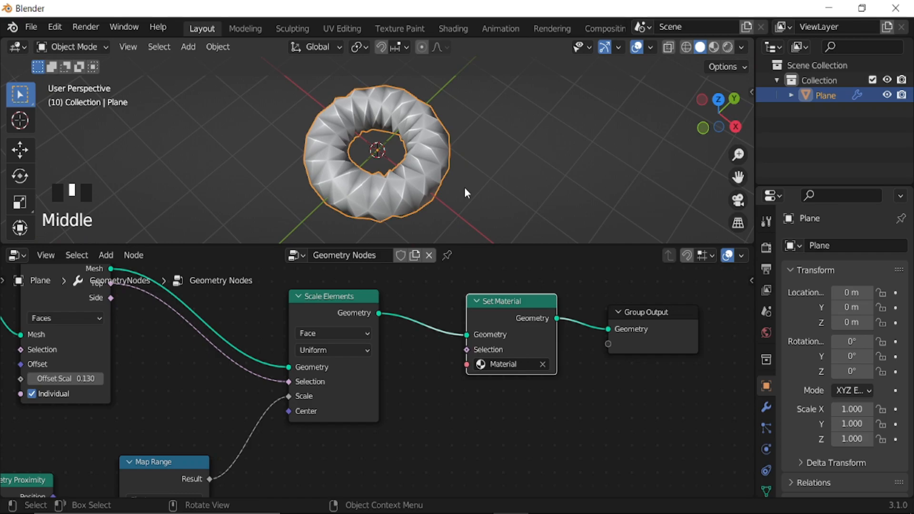
{"action": "key", "text": "KP_7"}
{"action": "key", "text": "shift+a"}
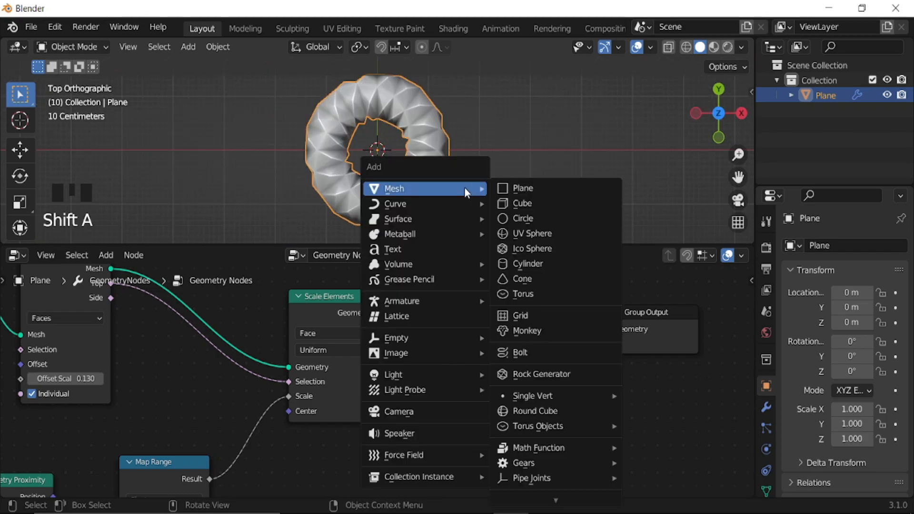
{"action": "left_click", "coordinate": [414, 411]}
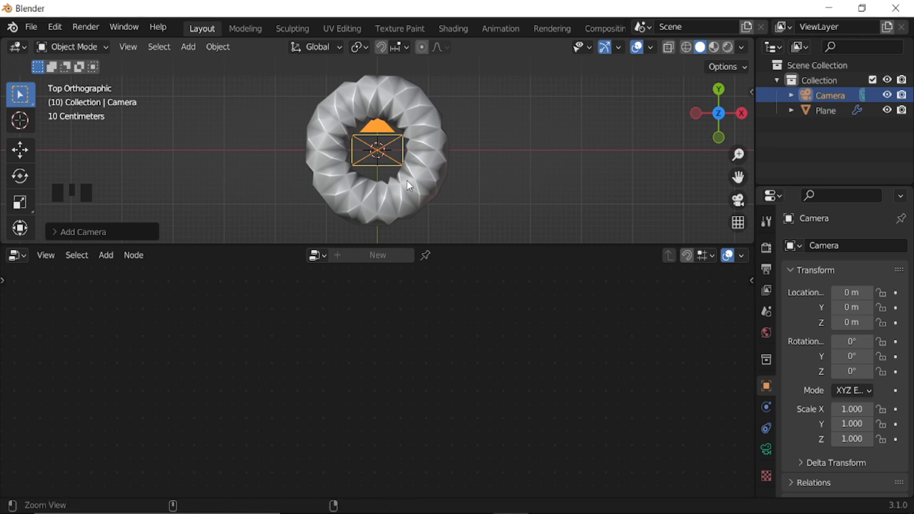
{"action": "key", "text": "ctrl+alt+KP_0"}
{"action": "scroll", "coordinate": [407, 181], "scroll_direction": "down", "scroll_amount": 3}
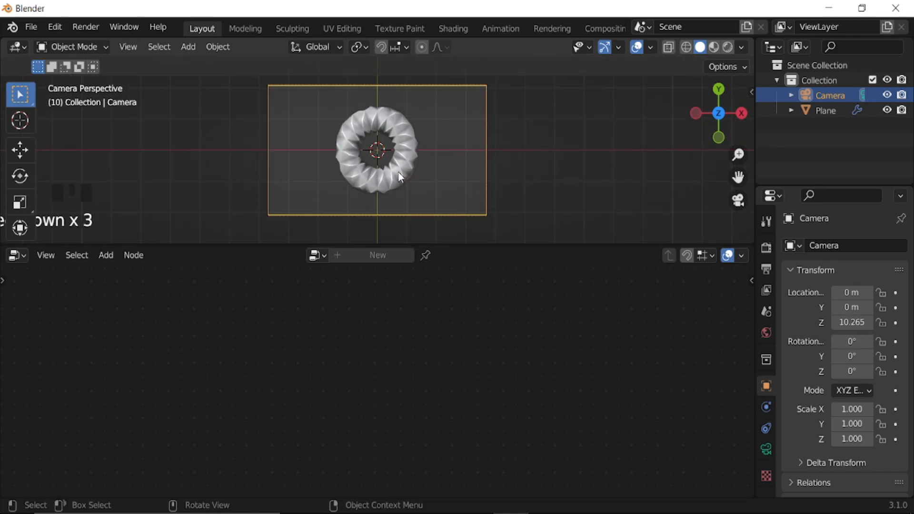
{"action": "left_click", "coordinate": [767, 449]}
{"action": "left_click_drag", "start_coordinate": [857, 317], "coordinate": [900, 316]}
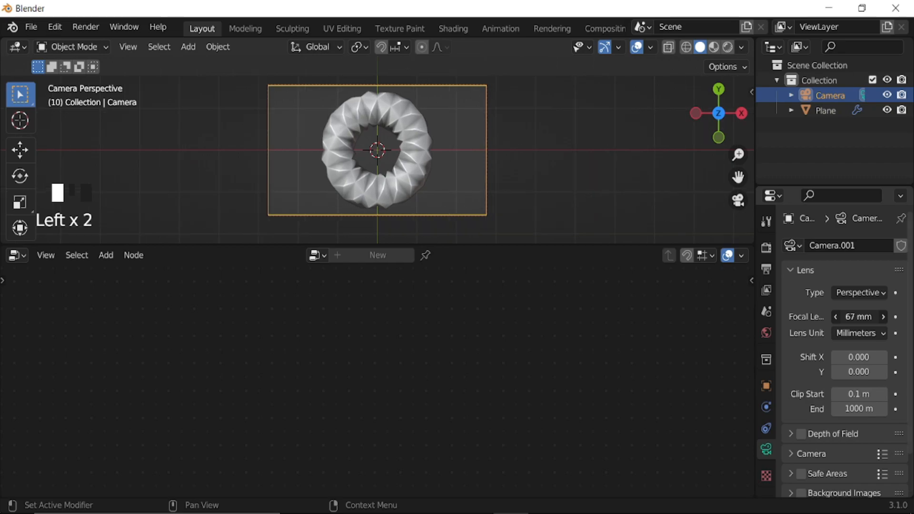
Show the ring in Material Preview shading and assign the existing "Material" to it in the Shader Editor.
{"action": "left_click", "coordinate": [404, 181]}
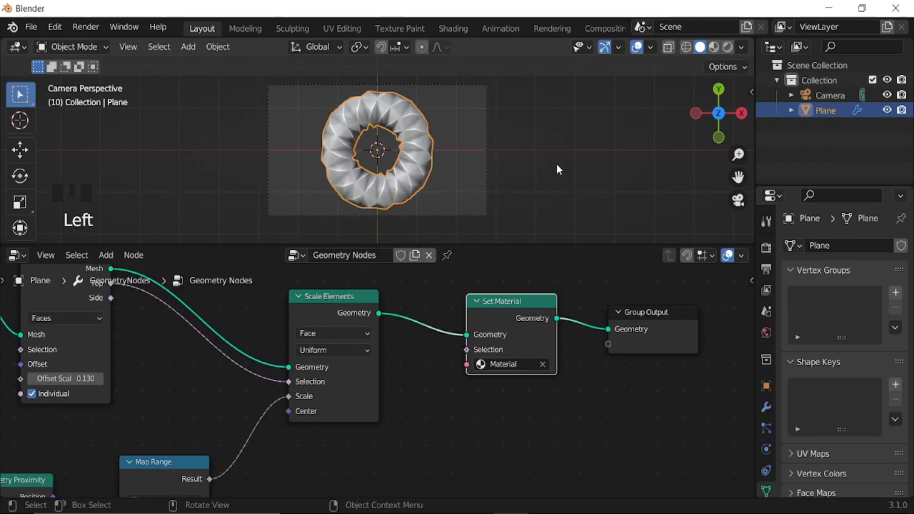
{"action": "left_click", "coordinate": [713, 50]}
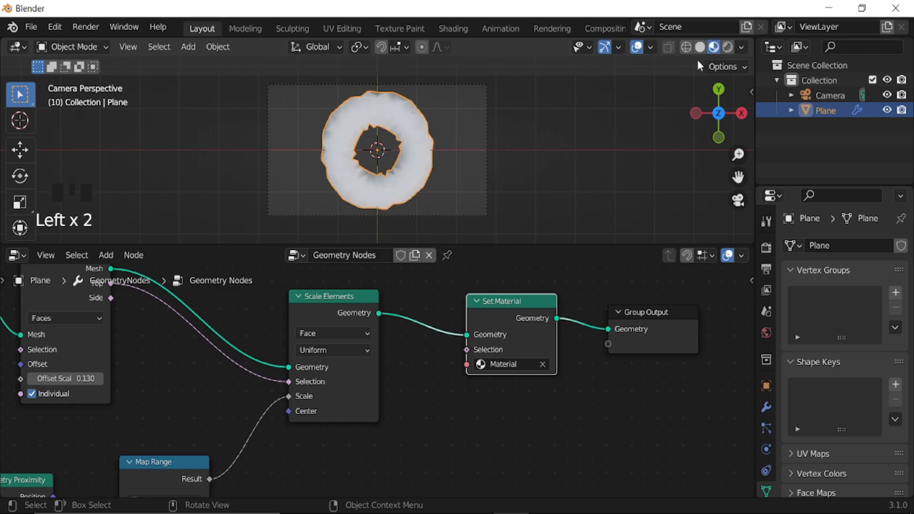
{"action": "left_click", "coordinate": [21, 252]}
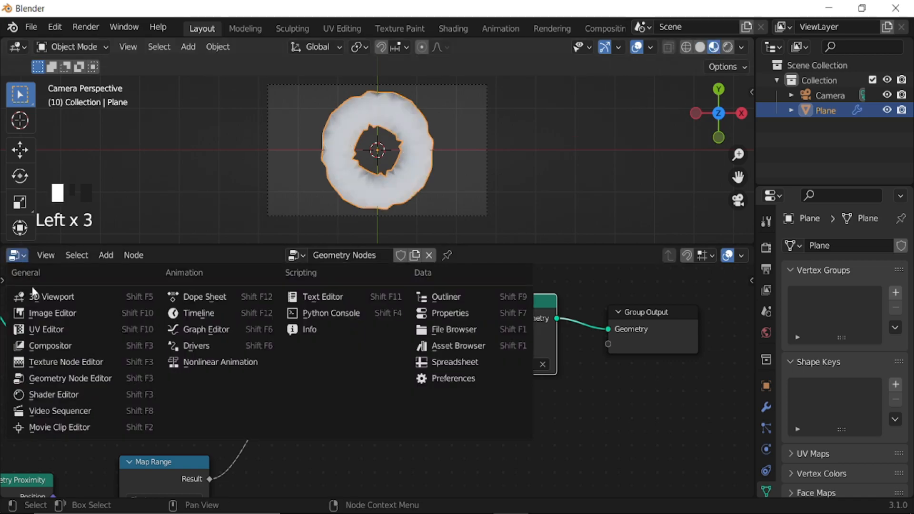
{"action": "left_click", "coordinate": [56, 396]}
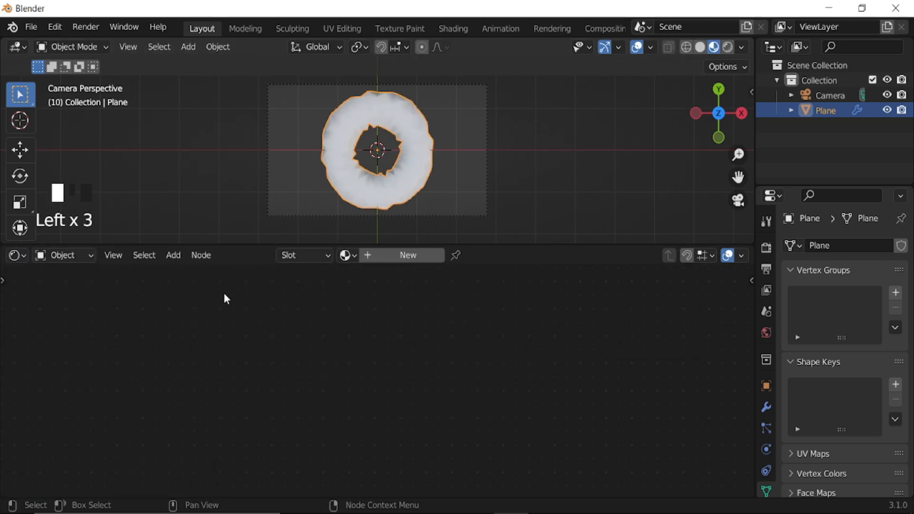
{"action": "left_click", "coordinate": [348, 257]}
{"action": "left_click", "coordinate": [376, 278]}
Add a Gradient Texture node beside the Principled BSDF node.
{"action": "scroll", "coordinate": [326, 362], "scroll_direction": "down", "scroll_amount": 6}
{"action": "middle_click_drag", "start_coordinate": [327, 362], "coordinate": [430, 365]}
{"action": "scroll", "coordinate": [363, 327], "scroll_direction": "down", "scroll_amount": 4}
{"action": "middle_click_drag", "start_coordinate": [364, 327], "coordinate": [468, 396]}
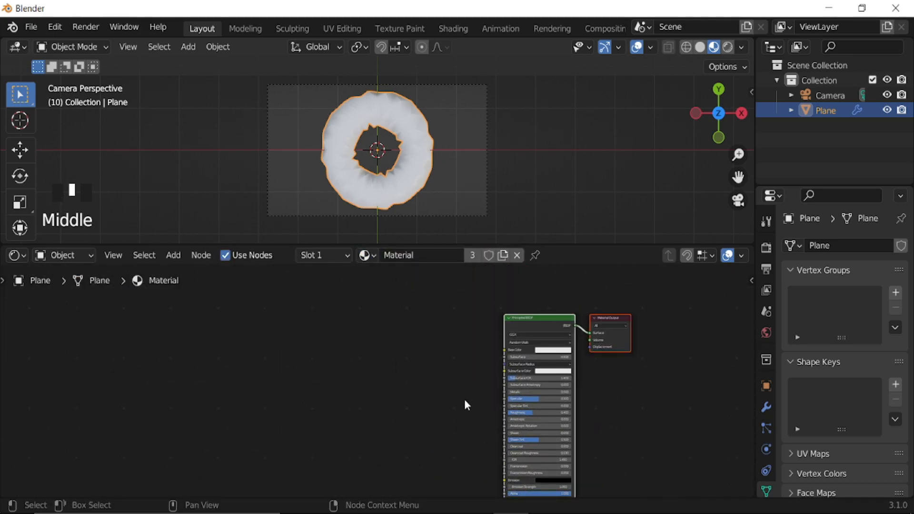
{"action": "scroll", "coordinate": [453, 392], "scroll_direction": "up", "scroll_amount": 3}
{"action": "key", "text": "shift+a"}
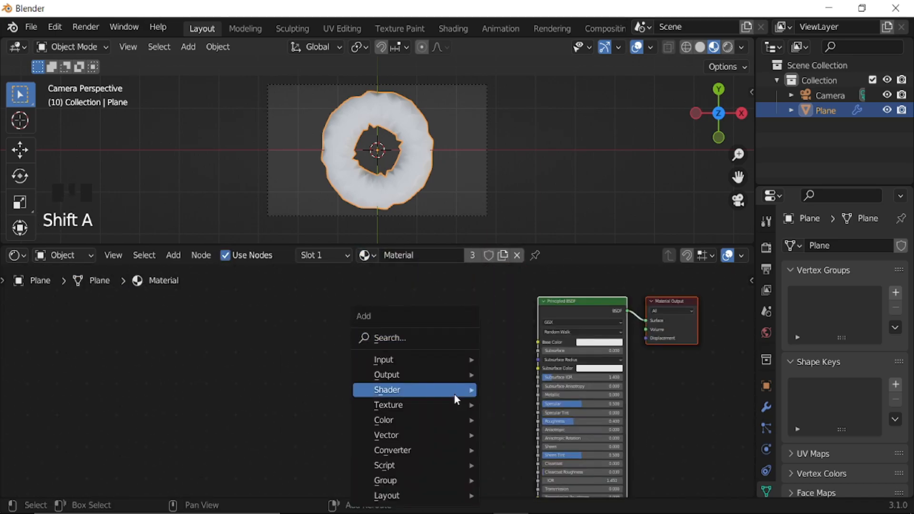
{"action": "left_click", "coordinate": [418, 338]}
{"action": "type", "text": "grad"}
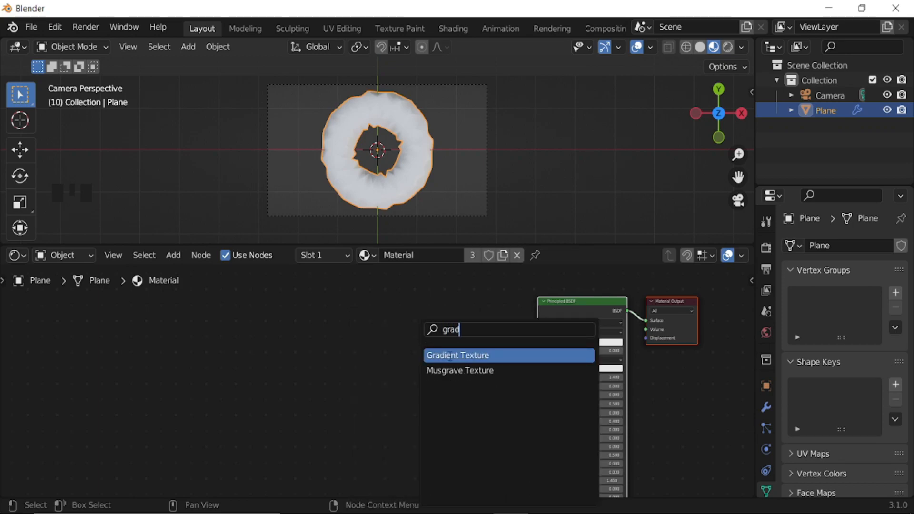
{"action": "left_click", "coordinate": [477, 355]}
{"action": "left_click", "coordinate": [394, 341]}
Feed the Gradient Texture from new Texture Coordinate and Mapping nodes, and set its gradient type to Spherical.
{"action": "scroll", "coordinate": [376, 377], "scroll_direction": "up", "scroll_amount": 4}
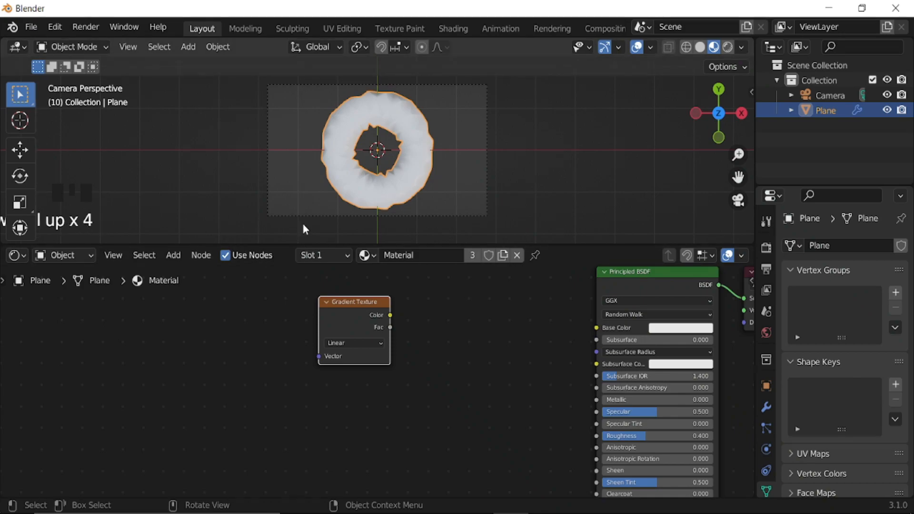
{"action": "left_click", "coordinate": [347, 314]}
{"action": "key", "text": "ctrl+t"}
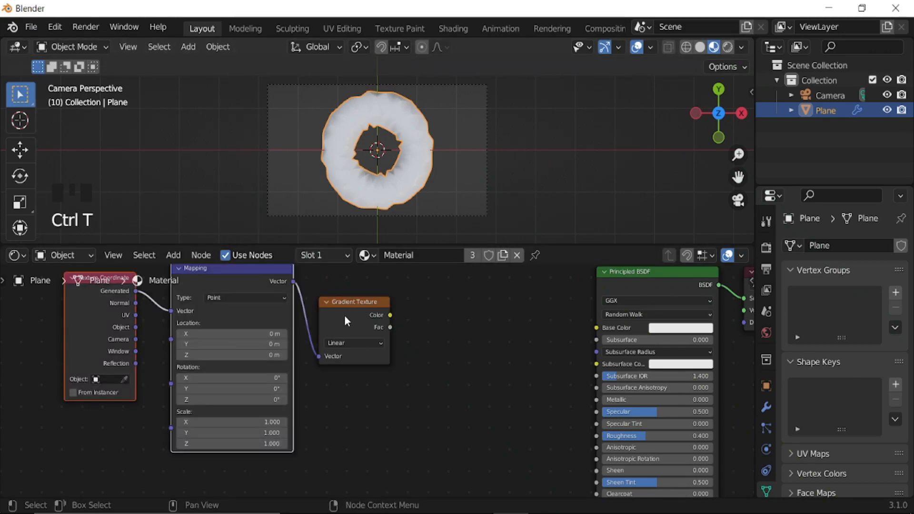
{"action": "middle_click_drag", "start_coordinate": [388, 372], "coordinate": [374, 388]}
{"action": "scroll", "coordinate": [362, 367], "scroll_direction": "up", "scroll_amount": 4}
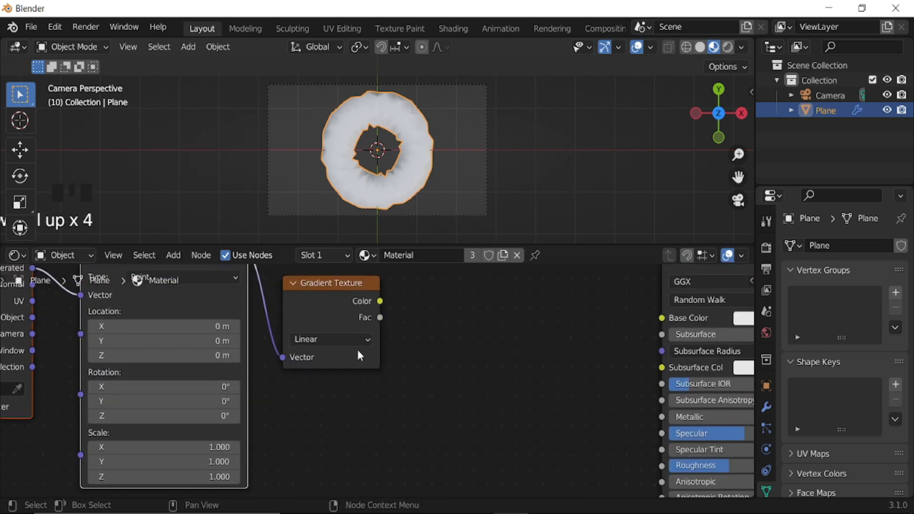
{"action": "left_click", "coordinate": [354, 339]}
{"action": "left_click", "coordinate": [333, 417]}
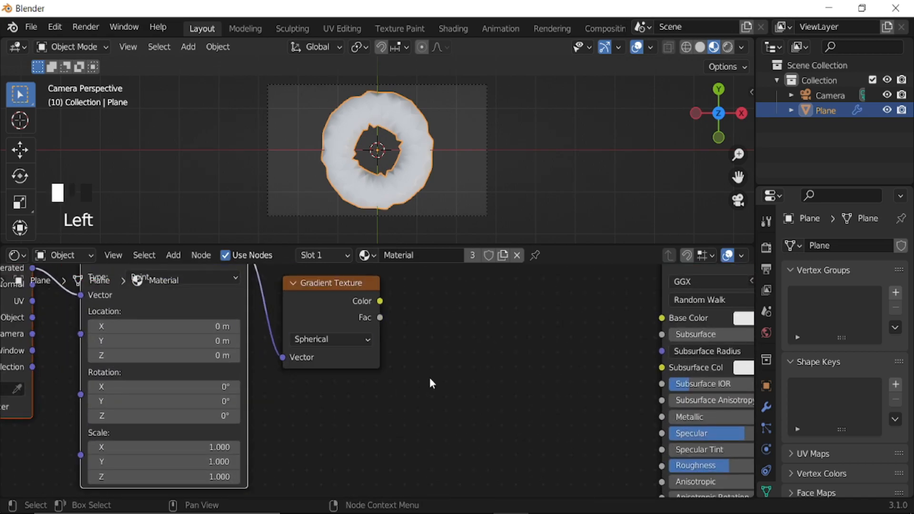
Insert a ColorRamp node that takes the Gradient Texture's Color into Fac and drives the Principled BSDF's Base Color.
{"action": "middle_click_drag", "start_coordinate": [443, 348], "coordinate": [407, 371]}
{"action": "key", "text": "shift+a"}
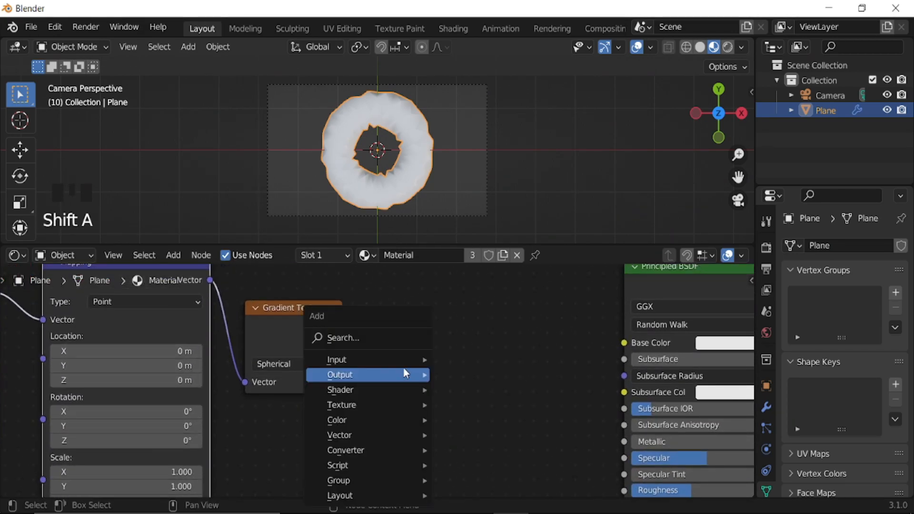
{"action": "left_click", "coordinate": [382, 334]}
{"action": "type", "text": "c"}
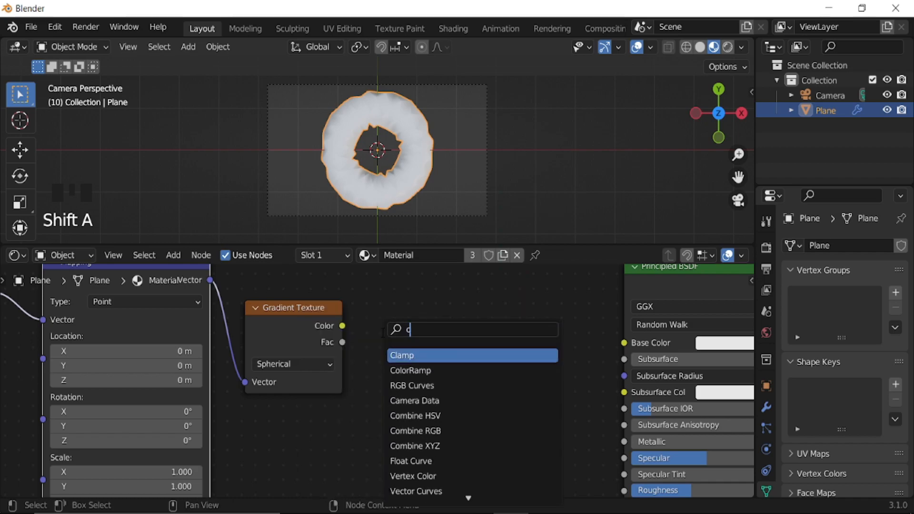
{"action": "type", "text": "ol"}
{"action": "left_click", "coordinate": [430, 354]}
{"action": "left_click", "coordinate": [366, 339]}
{"action": "left_click_drag", "start_coordinate": [344, 326], "coordinate": [386, 434]}
{"action": "middle_click_drag", "start_coordinate": [540, 374], "coordinate": [477, 395]}
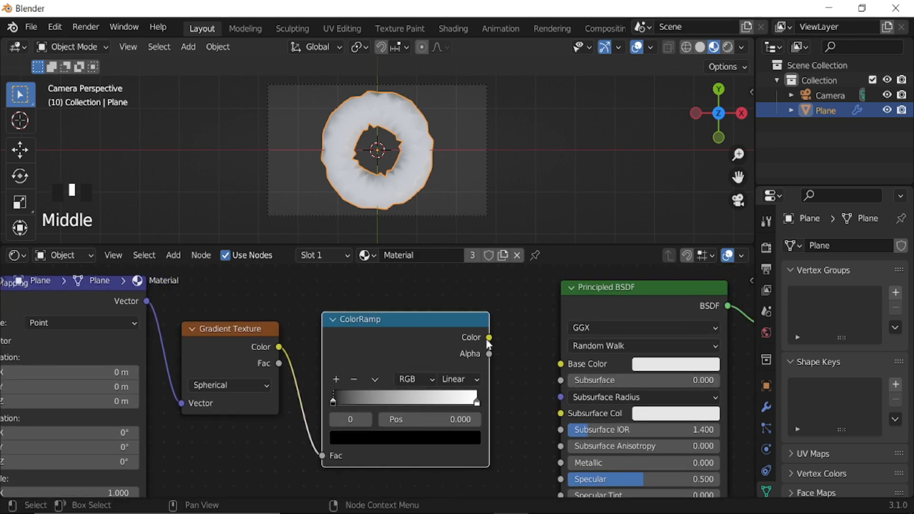
{"action": "left_click_drag", "start_coordinate": [489, 337], "coordinate": [509, 351]}
{"action": "left_click_drag", "start_coordinate": [565, 367], "coordinate": [562, 364]}
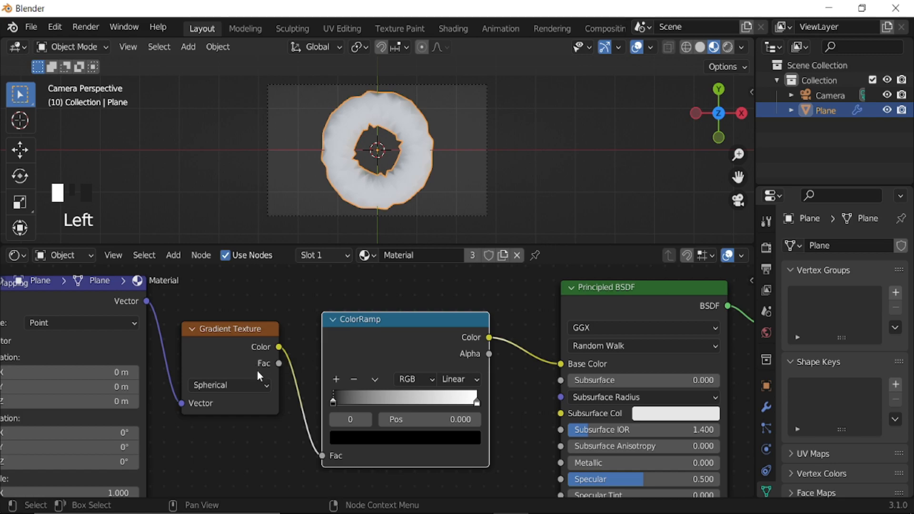
Set the Mapping node's location to X -0.56 m, Y -0.45 m and Z 0.03 m.
{"action": "middle_click_drag", "start_coordinate": [262, 379], "coordinate": [447, 339]}
{"action": "scroll", "coordinate": [351, 395], "scroll_direction": "up", "scroll_amount": 1}
{"action": "middle_click_drag", "start_coordinate": [387, 377], "coordinate": [447, 394]}
{"action": "scroll", "coordinate": [372, 369], "scroll_direction": "up", "scroll_amount": 4}
{"action": "left_click_drag", "start_coordinate": [372, 316], "coordinate": [312, 316], "text": "shift"}
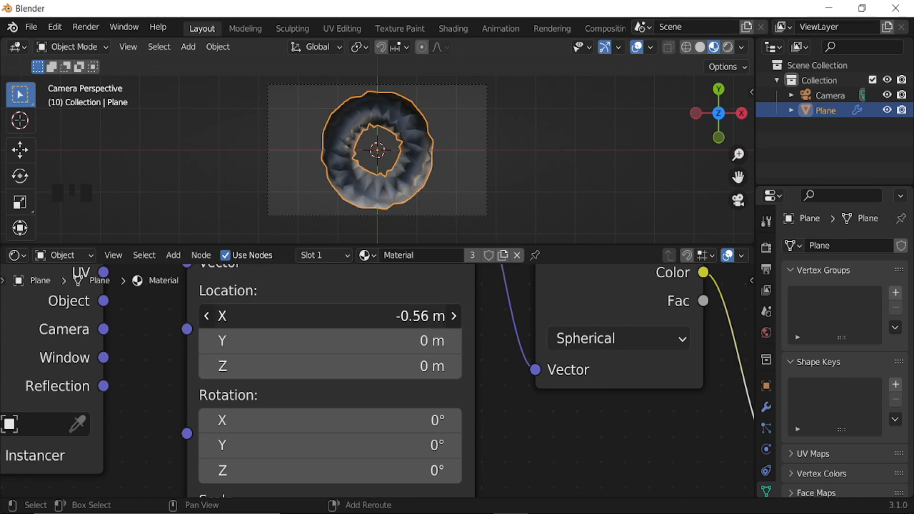
{"action": "middle_click_drag", "start_coordinate": [460, 313], "coordinate": [470, 373]}
{"action": "scroll", "coordinate": [462, 335], "scroll_direction": "up", "scroll_amount": 3}
{"action": "left_click_drag", "start_coordinate": [462, 319], "coordinate": [403, 319], "text": "shift"}
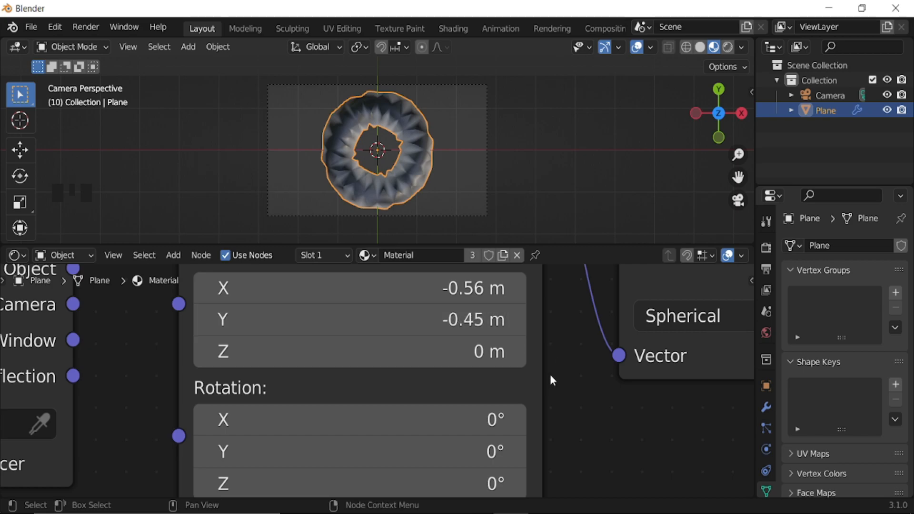
{"action": "middle_click_drag", "start_coordinate": [550, 379], "coordinate": [591, 357]}
{"action": "scroll", "coordinate": [510, 380], "scroll_direction": "up", "scroll_amount": 3}
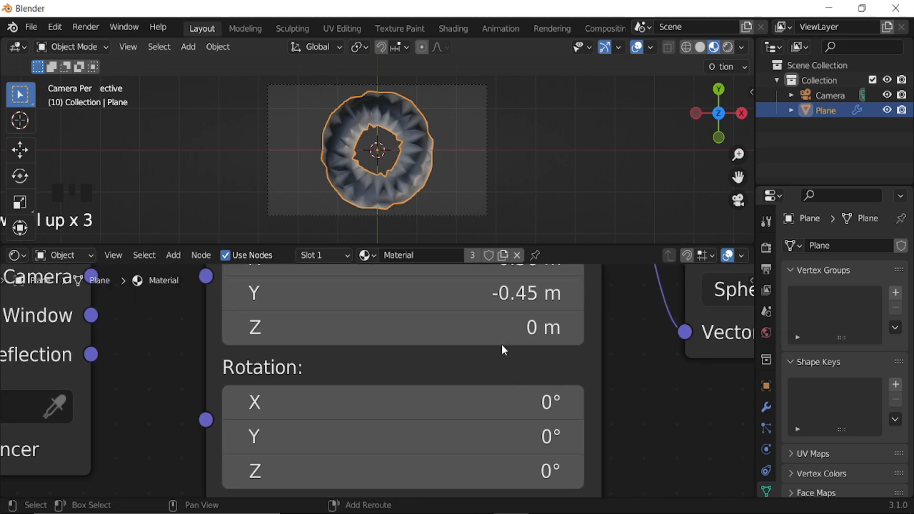
{"action": "mouse_move", "coordinate": [476, 327]}
{"action": "left_mouse_down", "text": "shift"}
{"action": "mouse_move", "coordinate": [495, 328]}
{"action": "mouse_move", "coordinate": [480, 328]}
{"action": "left_mouse_up", "text": "shift"}
Set the Mapping node's scale to 0.940 on all three axes.
{"action": "scroll", "coordinate": [488, 360], "scroll_direction": "down", "scroll_amount": 4}
{"action": "middle_click_drag", "start_coordinate": [549, 419], "coordinate": [564, 335]}
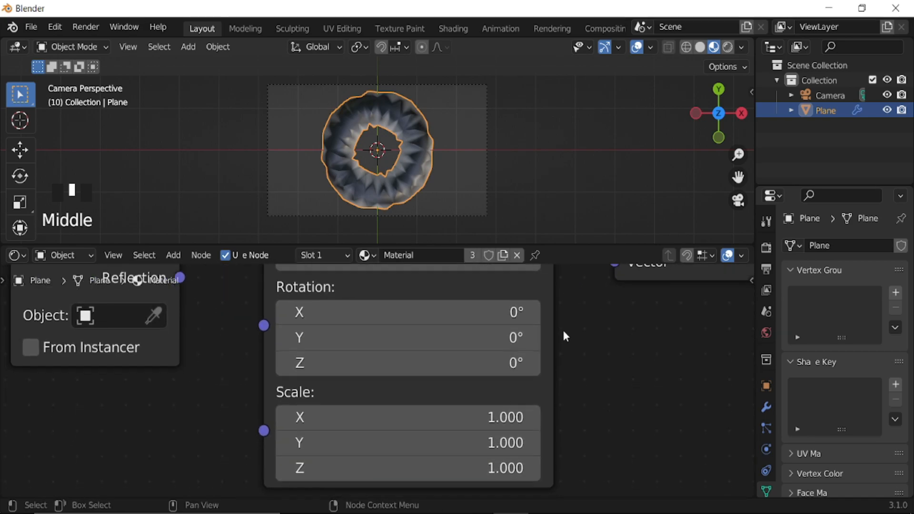
{"action": "middle_click_drag", "start_coordinate": [554, 394], "coordinate": [571, 326]}
{"action": "scroll", "coordinate": [539, 354], "scroll_direction": "up", "scroll_amount": 2}
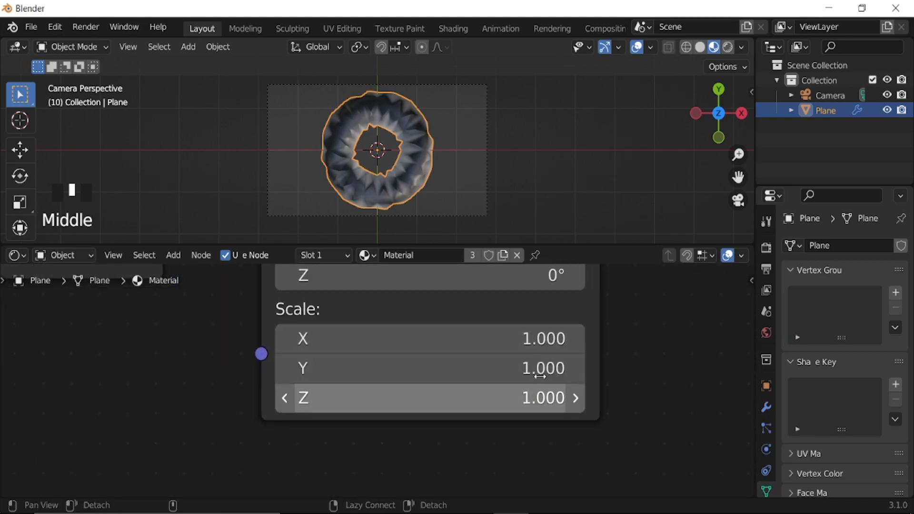
{"action": "middle_click_drag", "start_coordinate": [538, 382], "coordinate": [545, 367]}
{"action": "mouse_move", "coordinate": [492, 328]}
{"action": "left_mouse_down"}
{"action": "mouse_move", "coordinate": [509, 383]}
{"action": "mouse_move", "coordinate": [532, 383]}
{"action": "mouse_move", "coordinate": [465, 383]}
{"action": "mouse_move", "coordinate": [494, 383]}
{"action": "mouse_move", "coordinate": [477, 383]}
{"action": "left_mouse_up"}
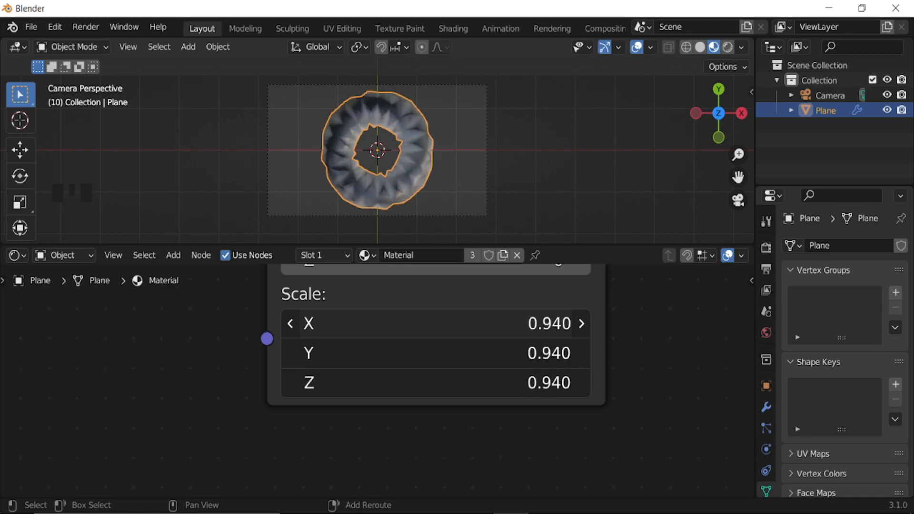
Tighten the ColorRamp by moving its white stop to position 0.425, keeping the black stop at the start.
{"action": "scroll", "coordinate": [529, 318], "scroll_direction": "down", "scroll_amount": 5}
{"action": "middle_click_drag", "start_coordinate": [565, 324], "coordinate": [397, 384]}
{"action": "middle_click_drag", "start_coordinate": [493, 330], "coordinate": [310, 379]}
{"action": "mouse_move", "coordinate": [339, 349]}
{"action": "left_mouse_down"}
{"action": "mouse_move", "coordinate": [385, 353]}
{"action": "mouse_move", "coordinate": [333, 351]}
{"action": "left_mouse_up"}
{"action": "left_click_drag", "start_coordinate": [533, 361], "coordinate": [419, 352]}
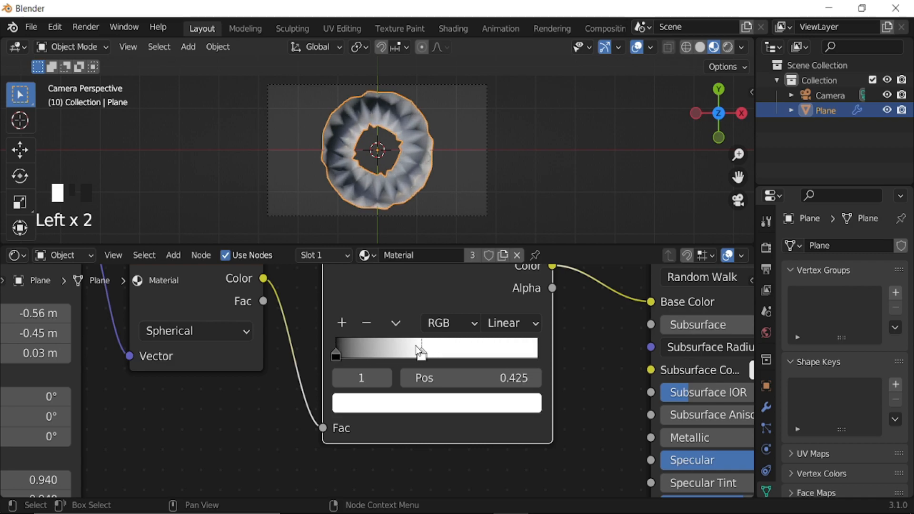
Fine-tune the Mapping node's location to about X -0.55 m, Y -0.44 m and Z 0.02 m.
{"action": "middle_click_drag", "start_coordinate": [419, 353], "coordinate": [695, 417]}
{"action": "middle_click_drag", "start_coordinate": [323, 410], "coordinate": [459, 370]}
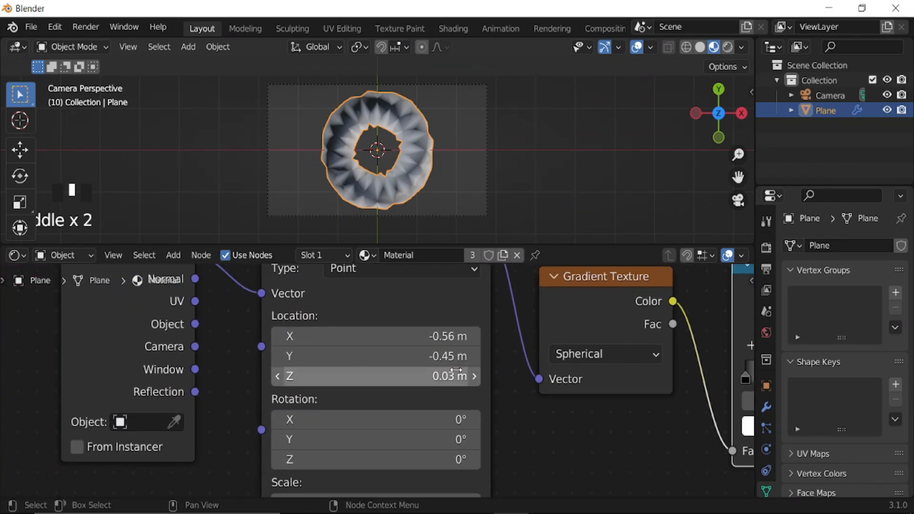
{"action": "left_click_drag", "start_coordinate": [448, 336], "coordinate": [436, 380], "text": "shift"}
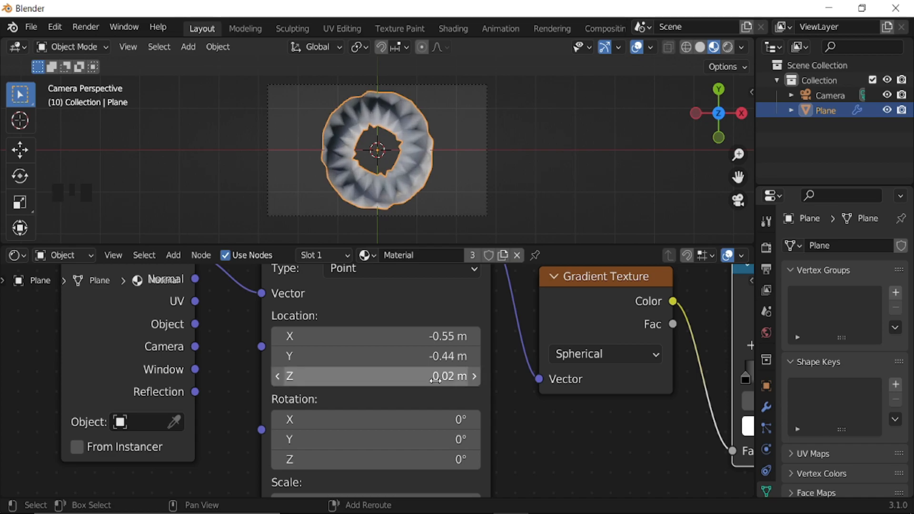
{"action": "mouse_move", "coordinate": [406, 340]}
{"action": "left_mouse_down", "text": "shift"}
{"action": "mouse_move", "coordinate": [424, 340]}
{"action": "mouse_move", "coordinate": [389, 356]}
{"action": "mouse_move", "coordinate": [408, 356]}
{"action": "left_mouse_up", "text": "shift"}
Set the Mapping node's scale to 0.960 on all axes and play the animation briefly to check the shading.
{"action": "middle_click_drag", "start_coordinate": [510, 388], "coordinate": [546, 348]}
{"action": "left_click_drag", "start_coordinate": [460, 338], "coordinate": [462, 378]}
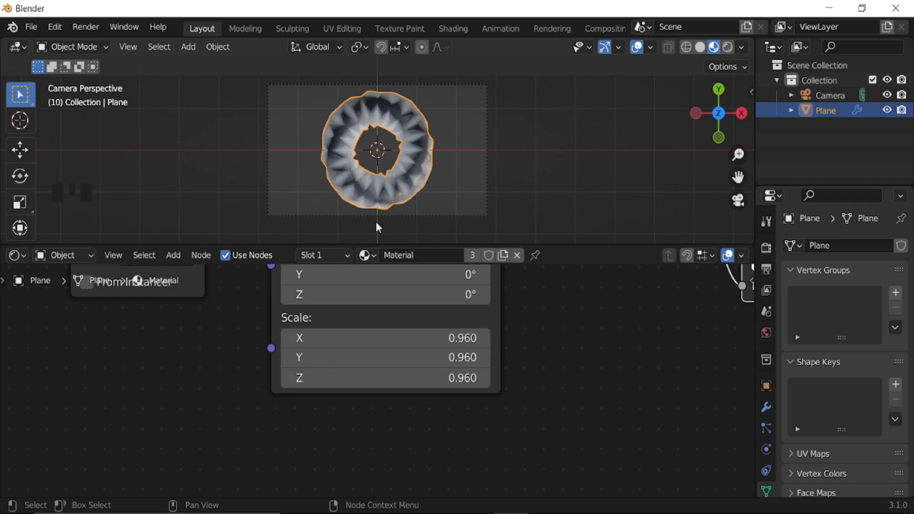
{"action": "key", "text": "space"}
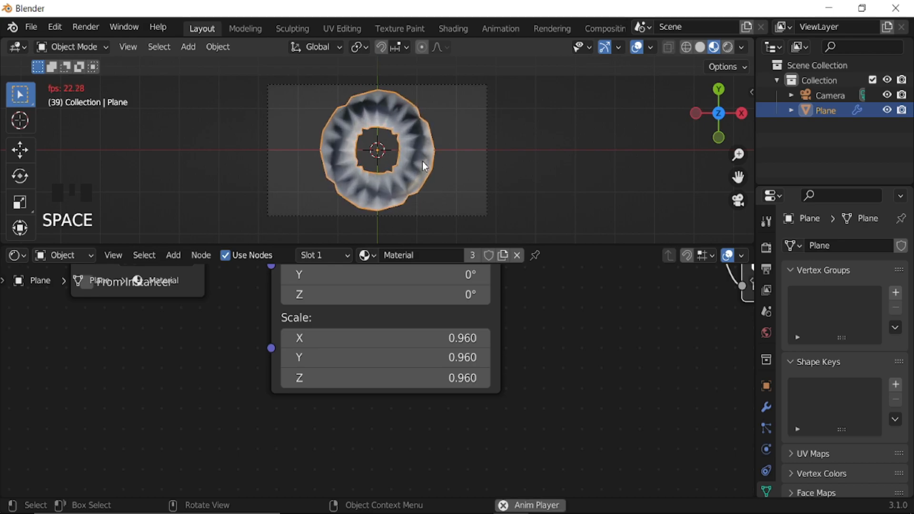
{"action": "key", "text": "space"}
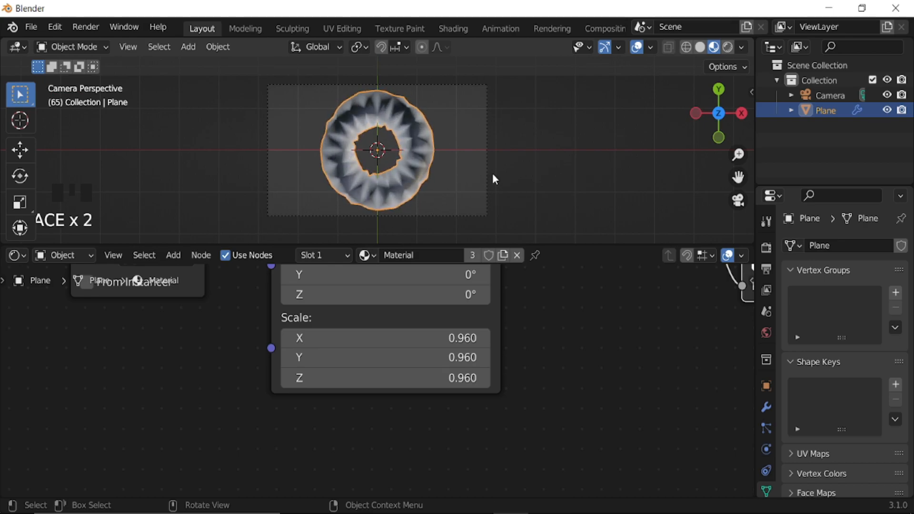
Add an area light, raise it straight up above the ring and scale it to about 2.77 times its size.
{"action": "middle_click_drag", "start_coordinate": [530, 170], "coordinate": [444, 113]}
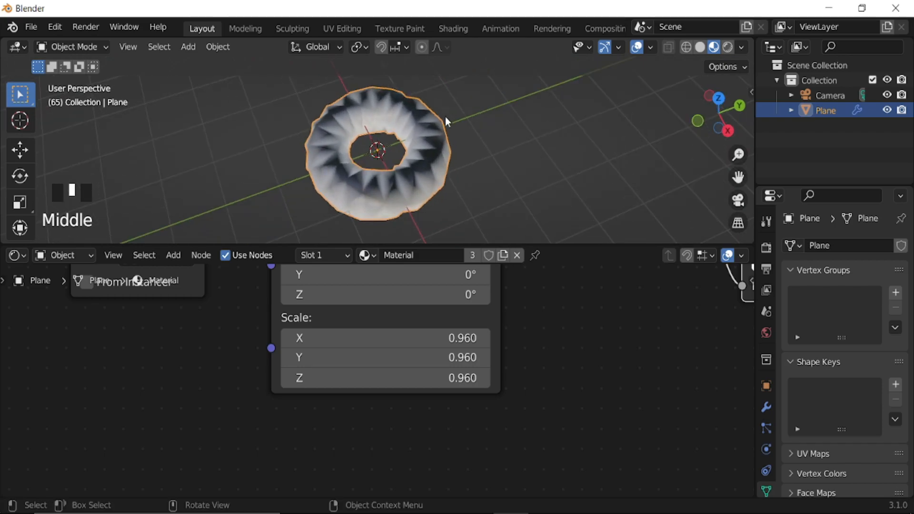
{"action": "key", "text": "shift+a"}
{"action": "mouse_move", "coordinate": [403, 305]}
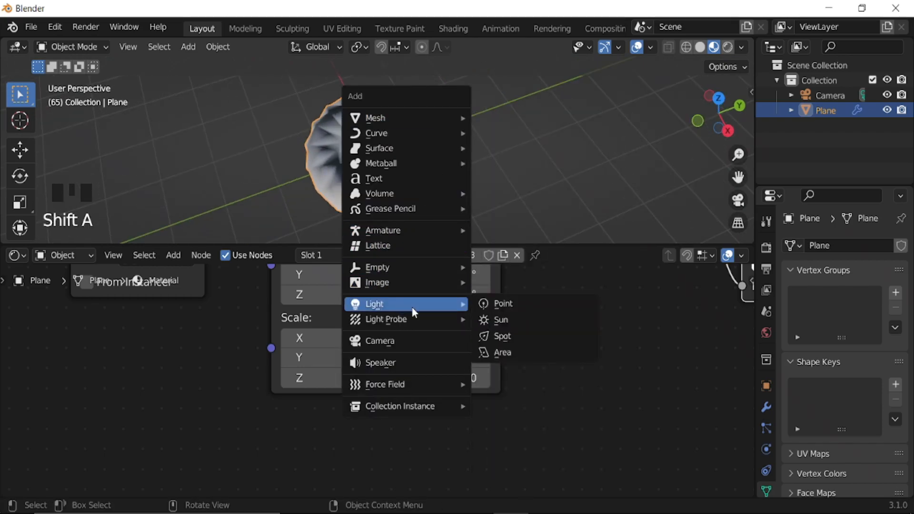
{"action": "left_click", "coordinate": [505, 353]}
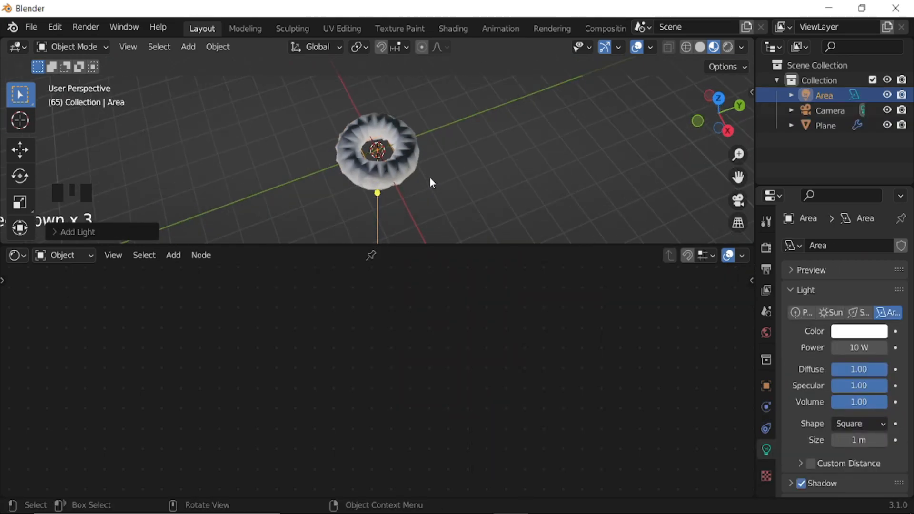
{"action": "key", "text": "g"}
{"action": "key", "text": "z"}
{"action": "left_click", "coordinate": [421, 156]}
{"action": "key", "text": "s"}
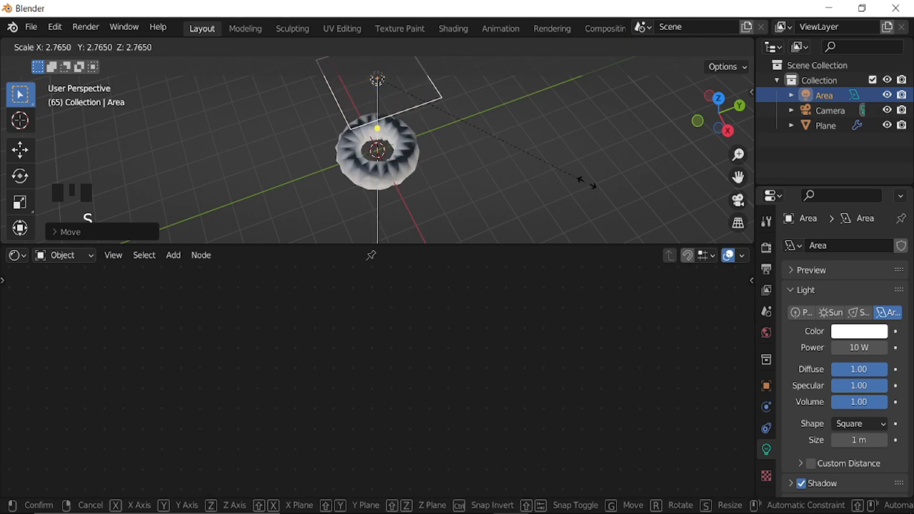
{"action": "left_click", "coordinate": [589, 179]}
Change the area light's shape to Disk and set its power to 500 W.
{"action": "left_click", "coordinate": [850, 426]}
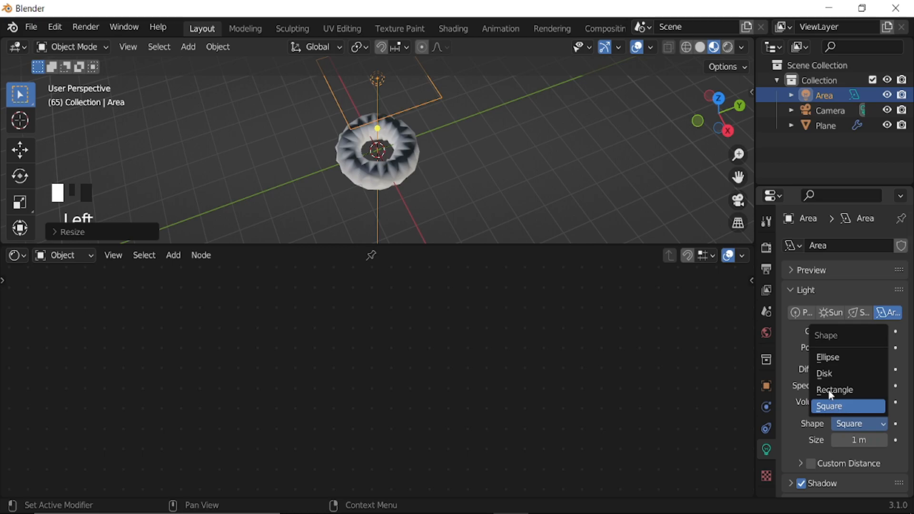
{"action": "left_click", "coordinate": [826, 374]}
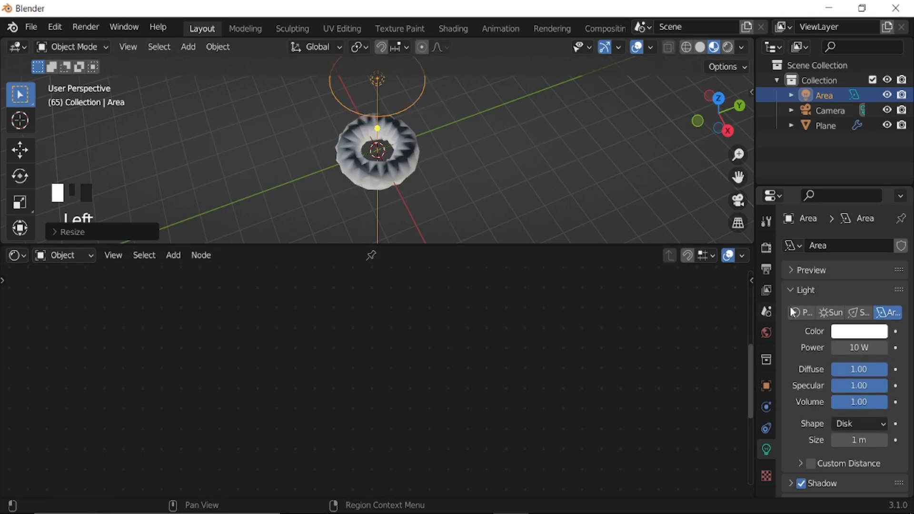
{"action": "left_click", "coordinate": [852, 347]}
{"action": "type", "text": "50"}
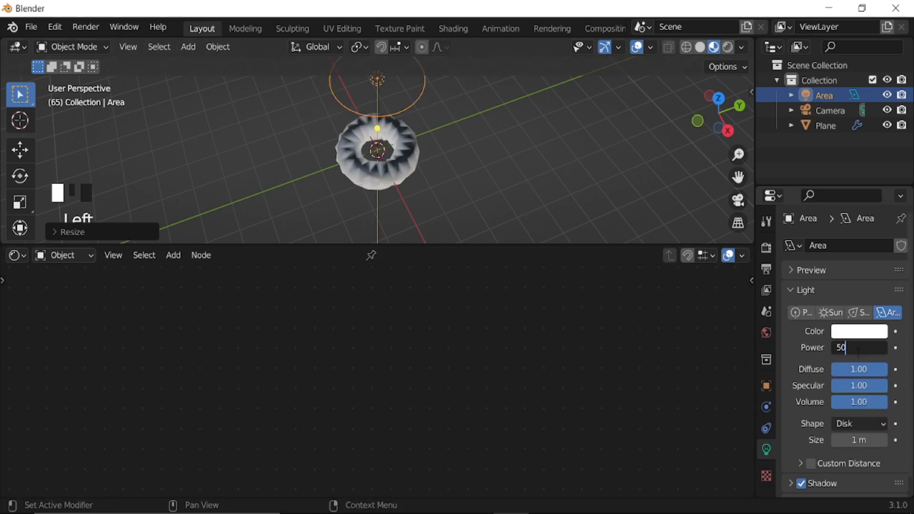
{"action": "type", "text": "0"}
{"action": "key", "text": "Return"}
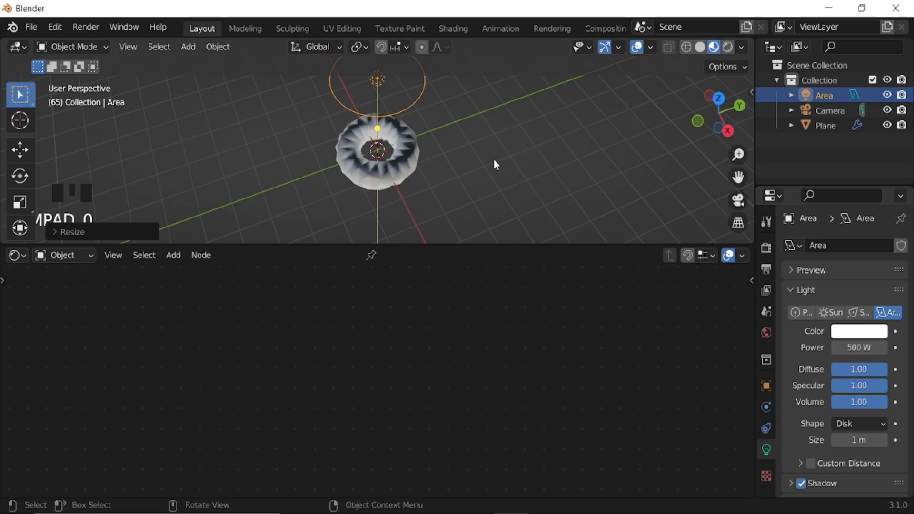
Show the scene through the camera in Rendered shading with the viewport overlays hidden.
{"action": "key", "text": "KP_0"}
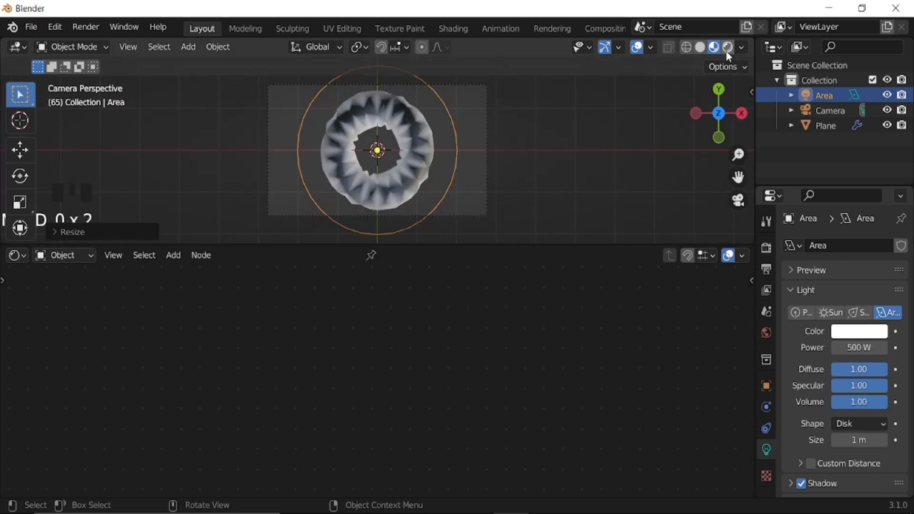
{"action": "left_click", "coordinate": [727, 50]}
{"action": "left_click", "coordinate": [638, 48]}
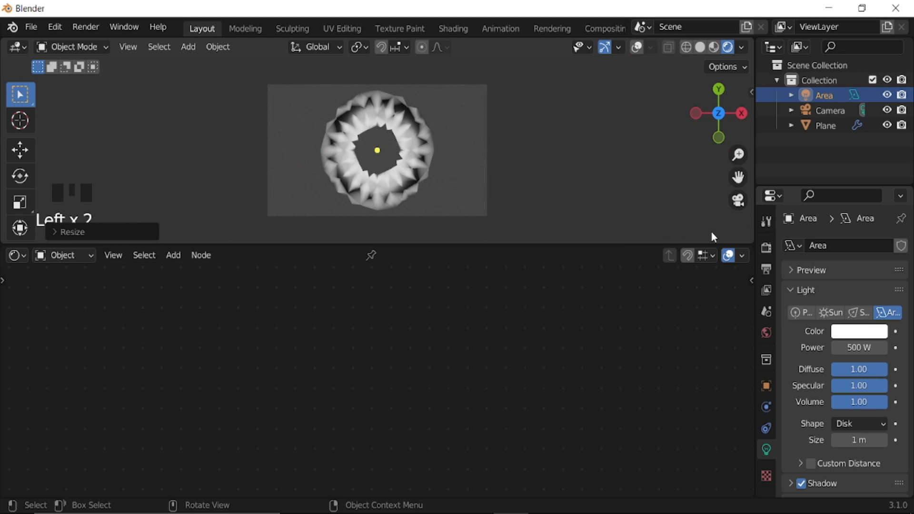
Set the world background strength to 0.
{"action": "left_click", "coordinate": [767, 333]}
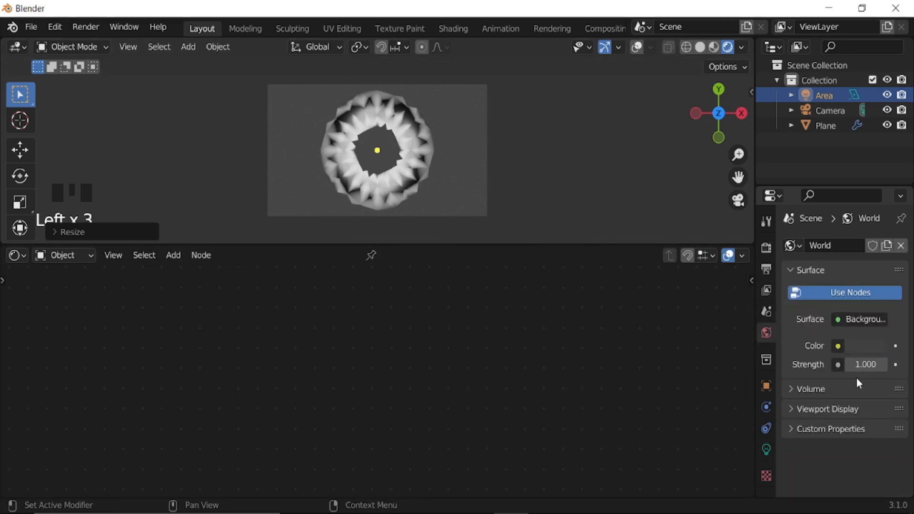
{"action": "left_click", "coordinate": [861, 366]}
{"action": "key", "text": "Return"}
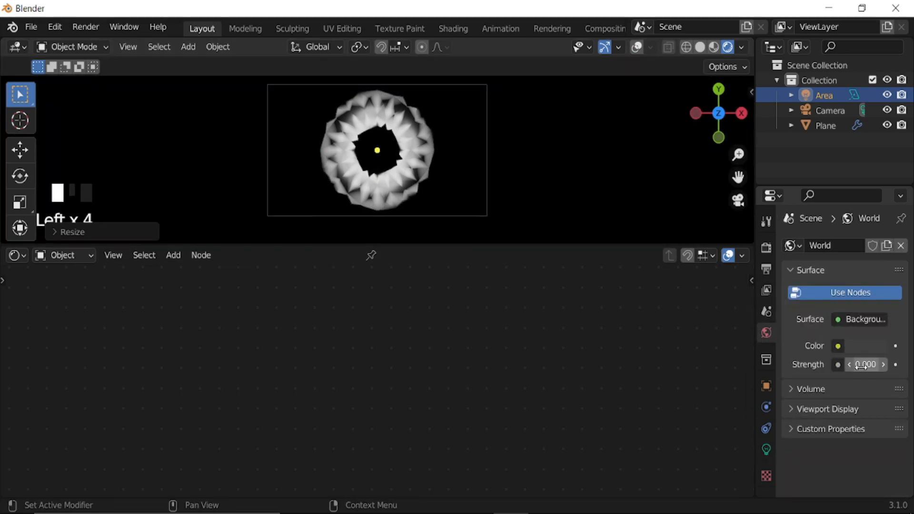
Hide the viewport gizmos, enlarge the camera view to fill the viewport and preview the animation.
{"action": "left_click", "coordinate": [606, 49]}
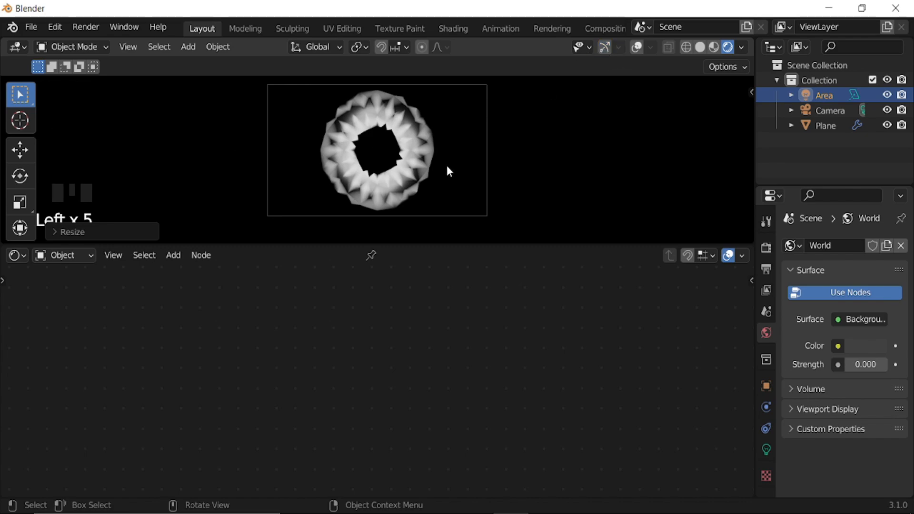
{"action": "key", "text": "Home"}
{"action": "key", "text": "Home"}
{"action": "key", "text": "space"}
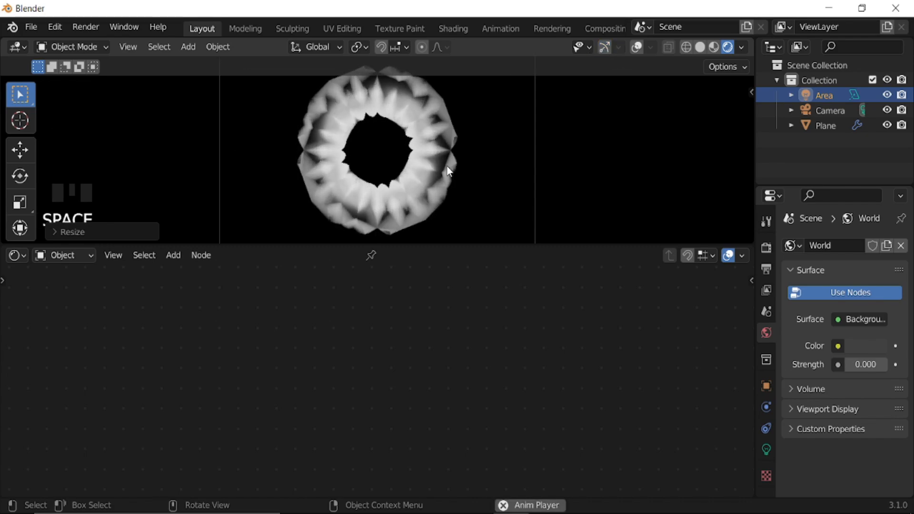
{"action": "key", "text": "space"}
Turn the viewport overlays back on and add a point light at the ring's centre.
{"action": "middle_click_drag", "start_coordinate": [477, 219], "coordinate": [513, 220]}
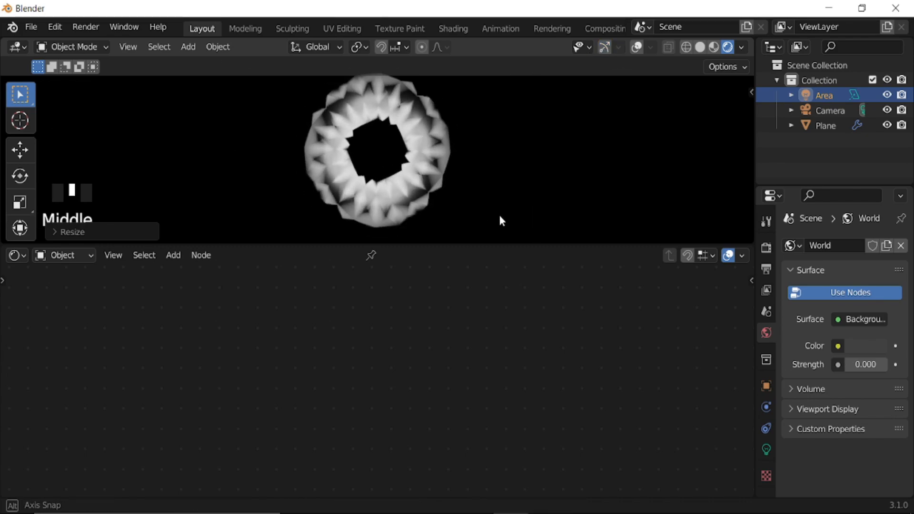
{"action": "left_click", "coordinate": [638, 48]}
{"action": "key", "text": "shift+a"}
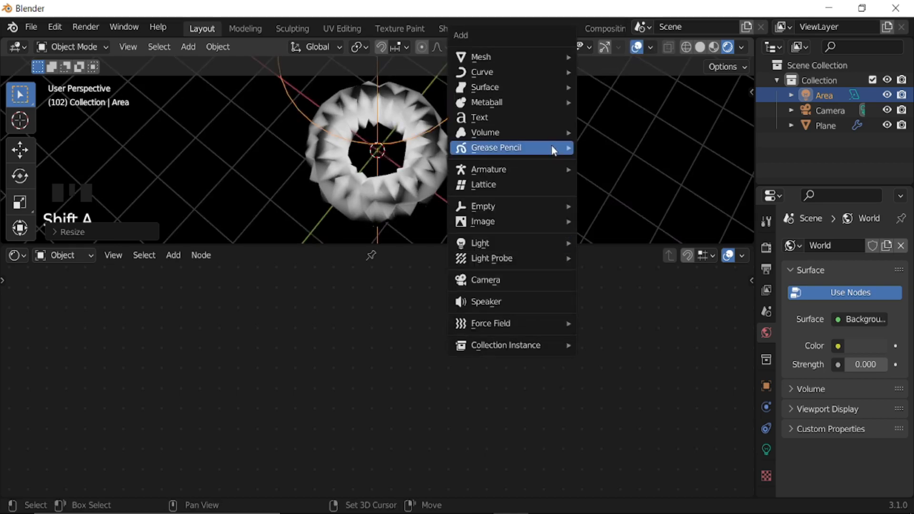
{"action": "mouse_move", "coordinate": [565, 244]}
{"action": "left_click", "coordinate": [617, 246]}
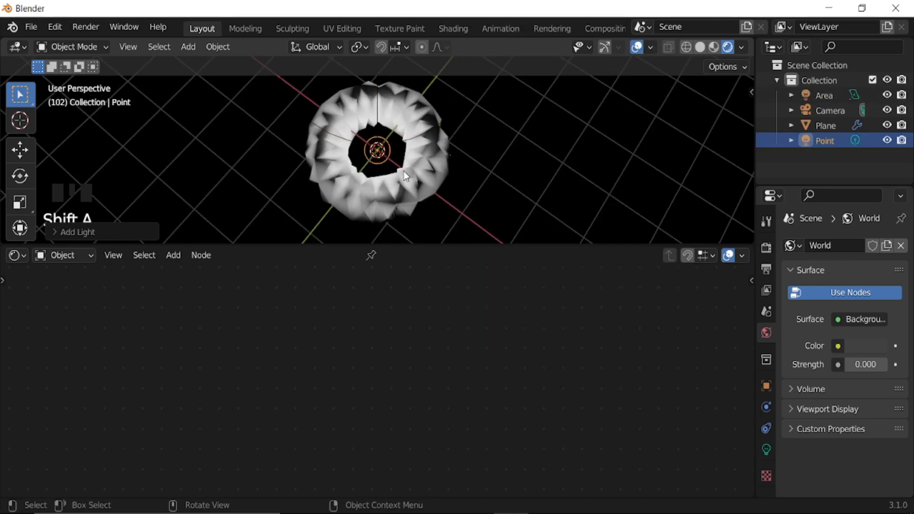
Give the point light a radius of 0.47 m and a yellow-orange colour.
{"action": "left_click", "coordinate": [767, 450]}
{"action": "left_click_drag", "start_coordinate": [853, 426], "coordinate": [881, 425]}
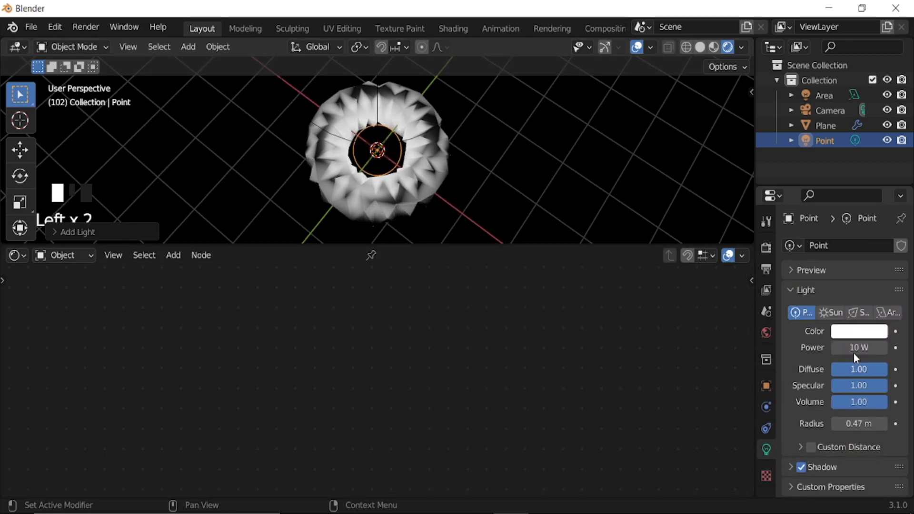
{"action": "left_click", "coordinate": [838, 330]}
{"action": "left_click", "coordinate": [780, 219]}
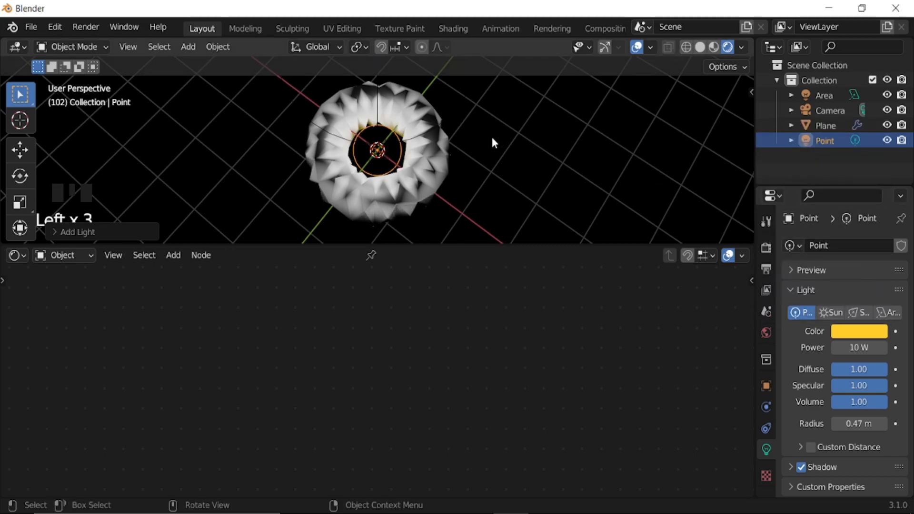
Set the point light's radius to 0.523 m and its power to 100 W.
{"action": "left_click_drag", "start_coordinate": [845, 422], "coordinate": [862, 422], "text": "shift"}
{"action": "left_click", "coordinate": [862, 348]}
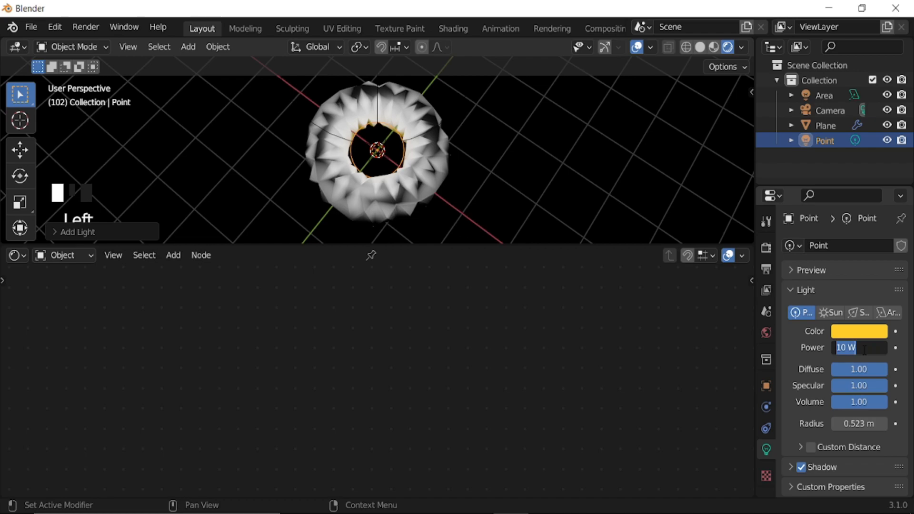
{"action": "key", "text": "Return"}
{"action": "left_click", "coordinate": [861, 348]}
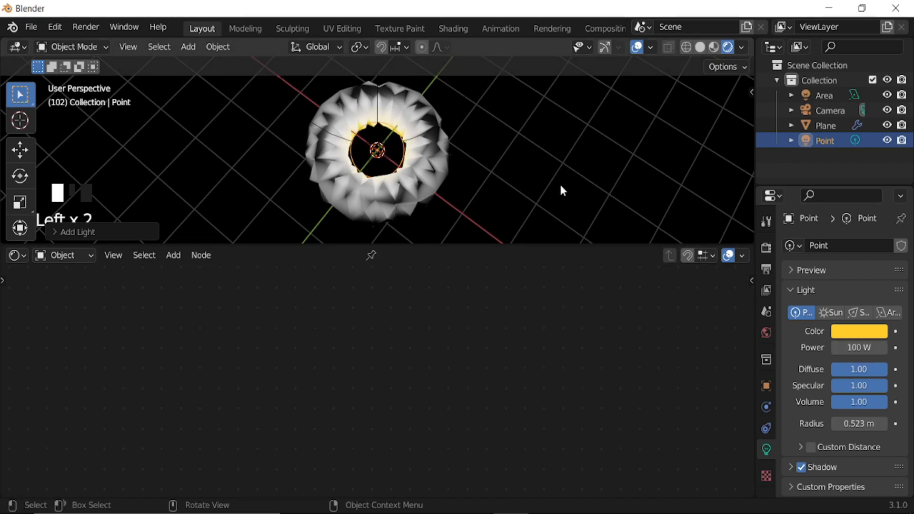
Look through the camera with overlays hidden, select the ring and open its tree in the Geometry Node Editor.
{"action": "key", "text": "KP_0"}
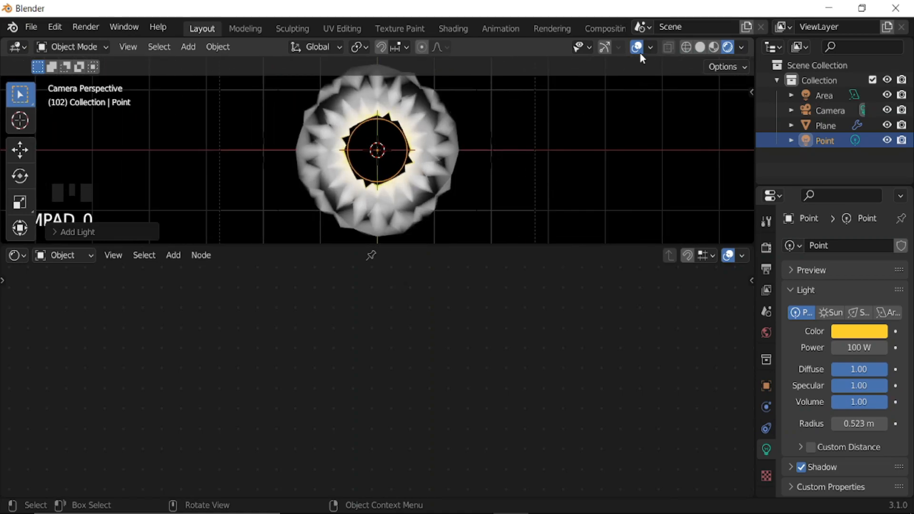
{"action": "left_click", "coordinate": [633, 49]}
{"action": "left_click", "coordinate": [432, 164]}
{"action": "scroll", "coordinate": [481, 367], "scroll_direction": "down", "scroll_amount": 11}
{"action": "middle_click_drag", "start_coordinate": [485, 371], "coordinate": [356, 339]}
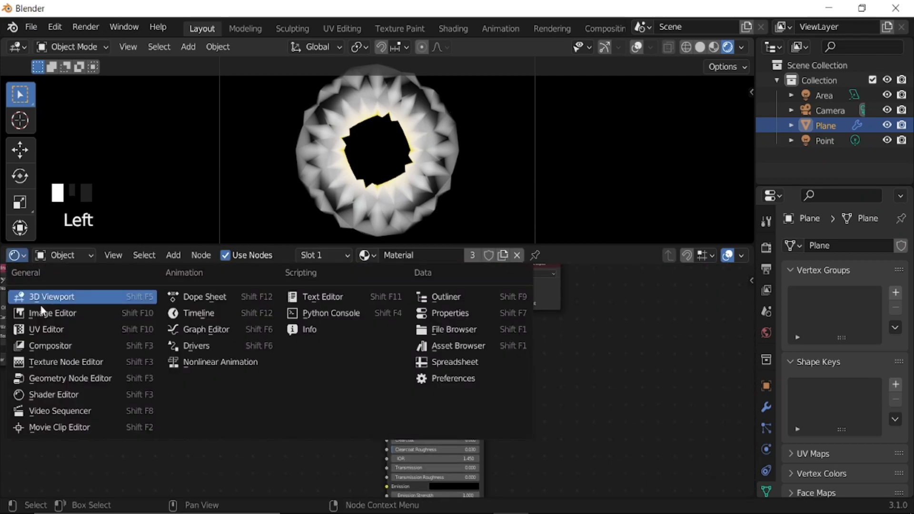
{"action": "left_click", "coordinate": [67, 378]}
Insert a Math node set to Multiply between the Map Range result and the Scale input of the Scale Elements node.
{"action": "middle_click_drag", "start_coordinate": [300, 424], "coordinate": [385, 344]}
{"action": "middle_click_drag", "start_coordinate": [305, 400], "coordinate": [423, 344]}
{"action": "scroll", "coordinate": [481, 383], "scroll_direction": "up", "scroll_amount": 2}
{"action": "middle_click_drag", "start_coordinate": [547, 393], "coordinate": [194, 319]}
{"action": "scroll", "coordinate": [479, 381], "scroll_direction": "up", "scroll_amount": 1}
{"action": "scroll", "coordinate": [479, 381], "scroll_direction": "up", "scroll_amount": 1}
{"action": "middle_click_drag", "start_coordinate": [577, 331], "coordinate": [444, 358]}
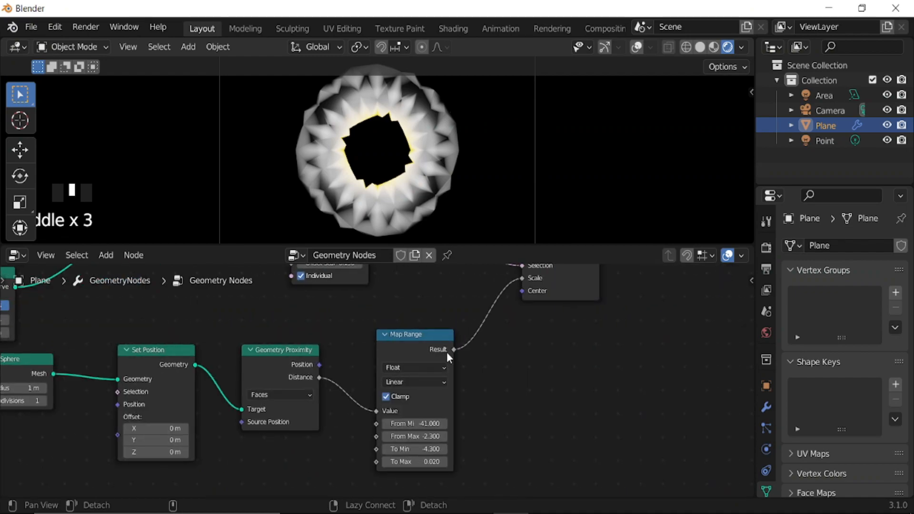
{"action": "key", "text": "shift+a"}
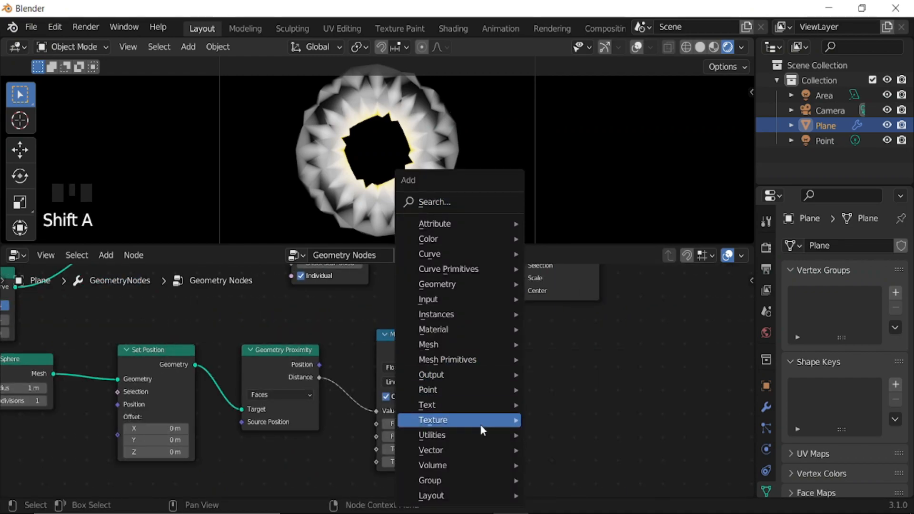
{"action": "mouse_move", "coordinate": [478, 434]}
{"action": "left_click", "coordinate": [558, 390]}
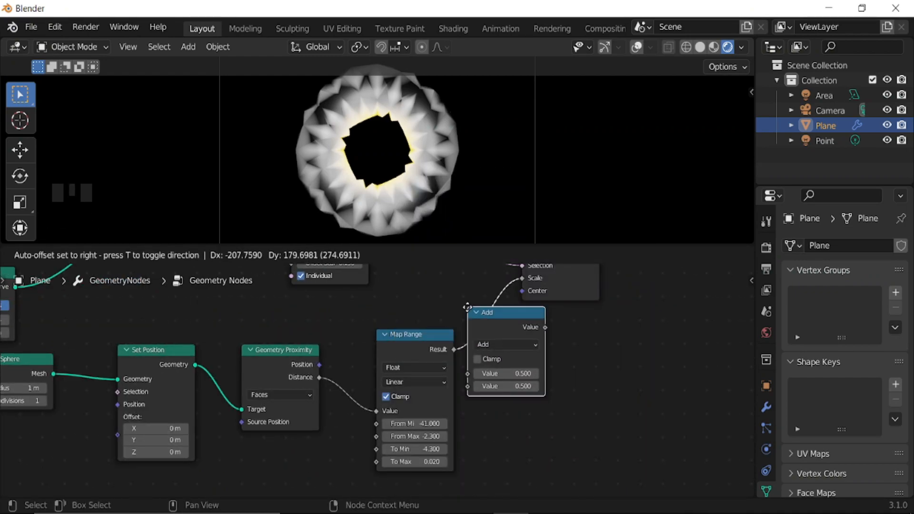
{"action": "left_click", "coordinate": [479, 311]}
{"action": "middle_click_drag", "start_coordinate": [595, 414], "coordinate": [535, 417]}
{"action": "scroll", "coordinate": [536, 415], "scroll_direction": "up", "scroll_amount": 3}
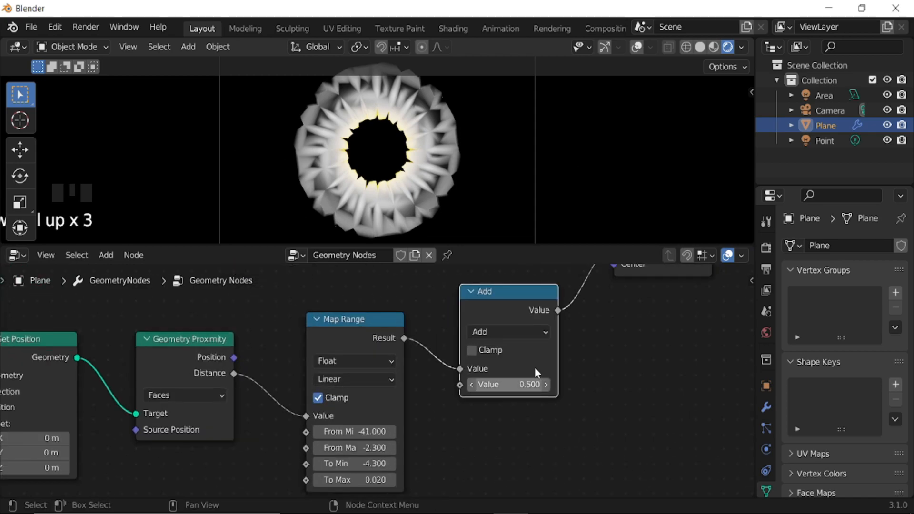
{"action": "left_click", "coordinate": [526, 332]}
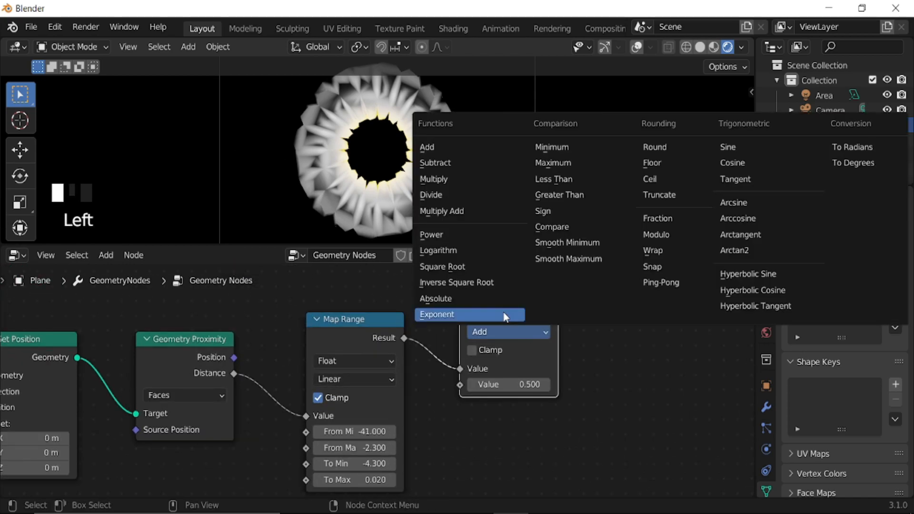
{"action": "left_click", "coordinate": [445, 179]}
Try a value of 0.040 in the Multiply node after Map Range, and undo it.
{"action": "middle_click_drag", "start_coordinate": [568, 413], "coordinate": [548, 409]}
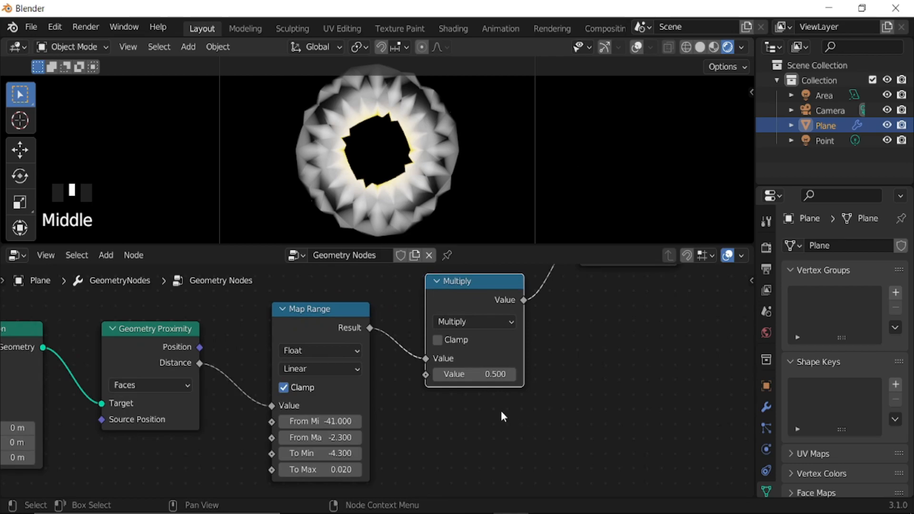
{"action": "scroll", "coordinate": [506, 387], "scroll_direction": "up", "scroll_amount": 2}
{"action": "mouse_move", "coordinate": [502, 373]}
{"action": "left_mouse_down", "text": "shift"}
{"action": "mouse_move", "coordinate": [491, 373]}
{"action": "mouse_move", "coordinate": [506, 373]}
{"action": "left_mouse_up", "text": "shift"}
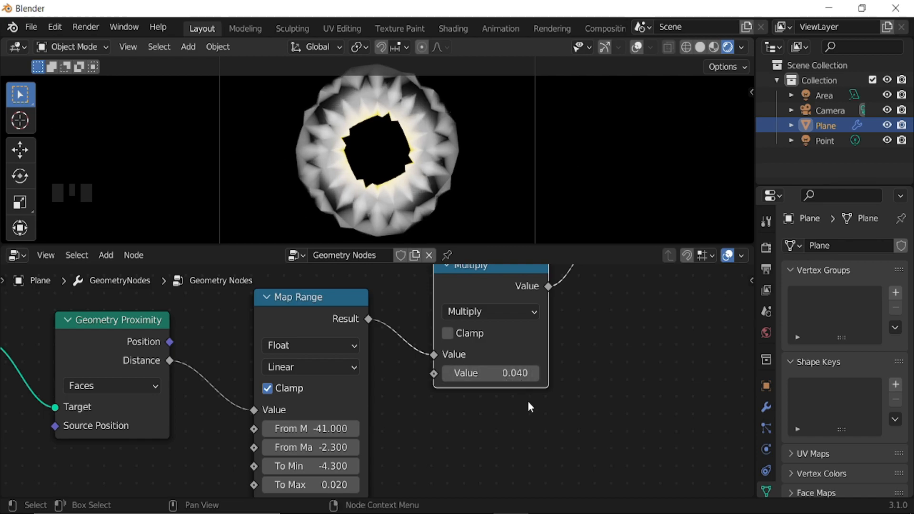
{"action": "key", "text": "ctrl+z"}
Try a radius of 2.67 m on the Ico Sphere node.
{"action": "middle_click_drag", "start_coordinate": [413, 424], "coordinate": [598, 390]}
{"action": "middle_click_drag", "start_coordinate": [249, 342], "coordinate": [581, 350]}
{"action": "middle_click_drag", "start_coordinate": [323, 376], "coordinate": [488, 394]}
{"action": "scroll", "coordinate": [433, 415], "scroll_direction": "up", "scroll_amount": 2}
{"action": "left_click", "coordinate": [486, 358]}
{"action": "left_click", "coordinate": [486, 358]}
{"action": "left_click_drag", "start_coordinate": [454, 361], "coordinate": [421, 360], "text": "shift"}
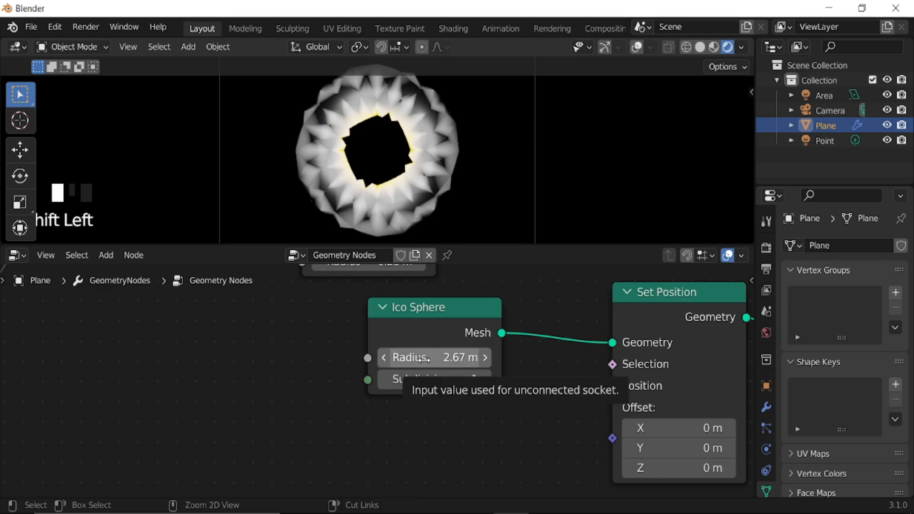
Set the Ico Sphere's radius to 1 m and its subdivisions to 2.
{"action": "left_click", "coordinate": [421, 359]}
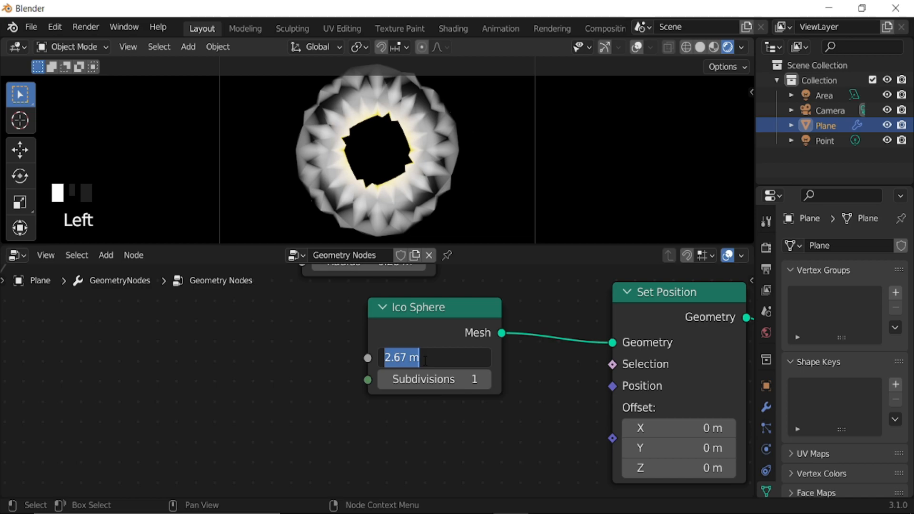
{"action": "type", "text": "1"}
{"action": "key", "text": "Return"}
{"action": "left_click", "coordinate": [485, 380]}
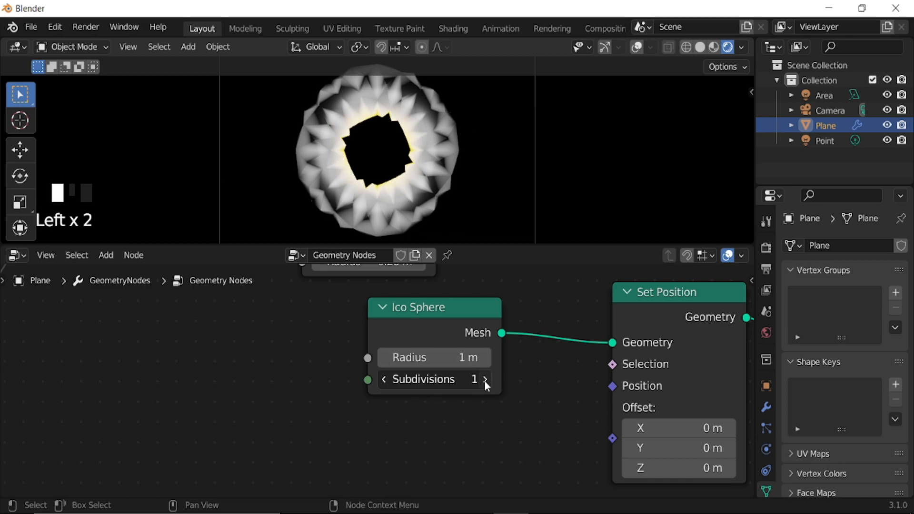
Set the radius of the four-point profile Curve Circle to 0.25 m.
{"action": "scroll", "coordinate": [426, 344], "scroll_direction": "down", "scroll_amount": 9}
{"action": "middle_click_drag", "start_coordinate": [409, 341], "coordinate": [374, 394]}
{"action": "scroll", "coordinate": [370, 399], "scroll_direction": "up", "scroll_amount": 3}
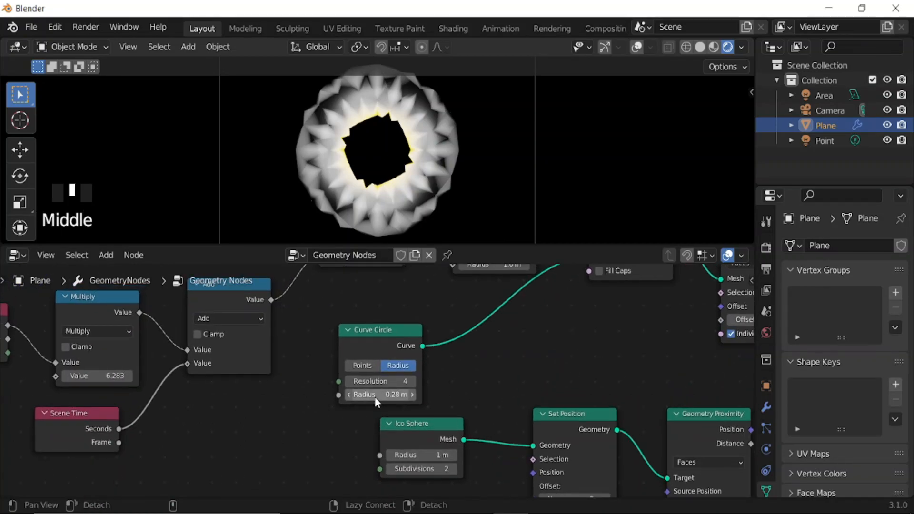
{"action": "scroll", "coordinate": [378, 395], "scroll_direction": "up", "scroll_amount": 2}
{"action": "mouse_move", "coordinate": [379, 397]}
{"action": "left_mouse_down", "text": "shift"}
{"action": "mouse_move", "coordinate": [325, 396]}
{"action": "mouse_move", "coordinate": [412, 397]}
{"action": "mouse_move", "coordinate": [356, 397]}
{"action": "mouse_move", "coordinate": [392, 398]}
{"action": "left_mouse_up", "text": "shift"}
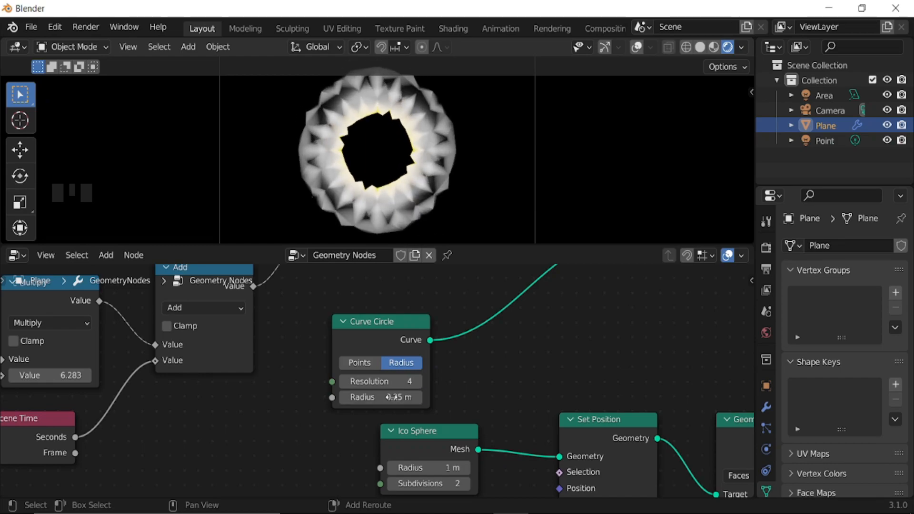
Set the main ring's Curve Circle to a radius of 1.34 m and a resolution of 14, and preview the animation.
{"action": "scroll", "coordinate": [285, 352], "scroll_direction": "down", "scroll_amount": 3}
{"action": "middle_click_drag", "start_coordinate": [221, 346], "coordinate": [483, 350]}
{"action": "middle_click_drag", "start_coordinate": [317, 315], "coordinate": [490, 443]}
{"action": "scroll", "coordinate": [433, 423], "scroll_direction": "up", "scroll_amount": 2}
{"action": "middle_click_drag", "start_coordinate": [404, 403], "coordinate": [435, 417]}
{"action": "scroll", "coordinate": [435, 417], "scroll_direction": "up", "scroll_amount": 3}
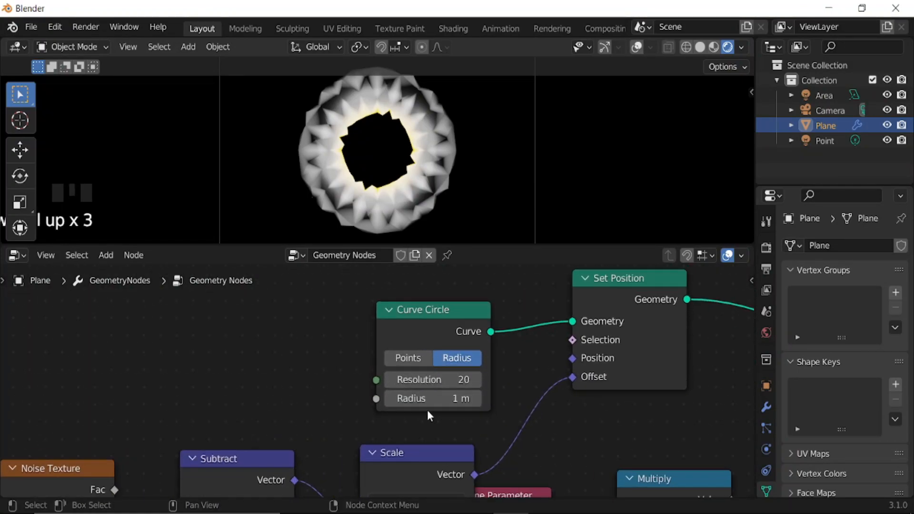
{"action": "left_click_drag", "start_coordinate": [423, 396], "coordinate": [445, 376], "text": "shift"}
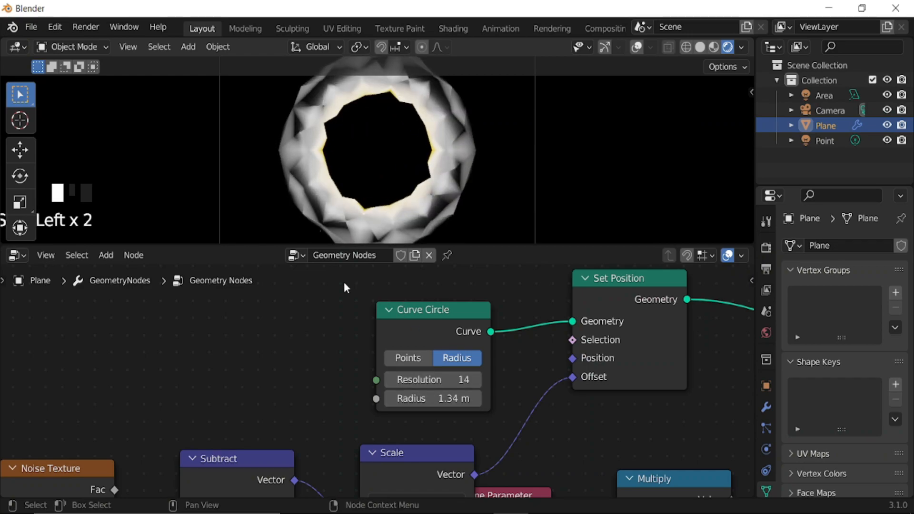
{"action": "scroll", "coordinate": [370, 212], "scroll_direction": "down", "scroll_amount": 2}
{"action": "key", "text": "space"}
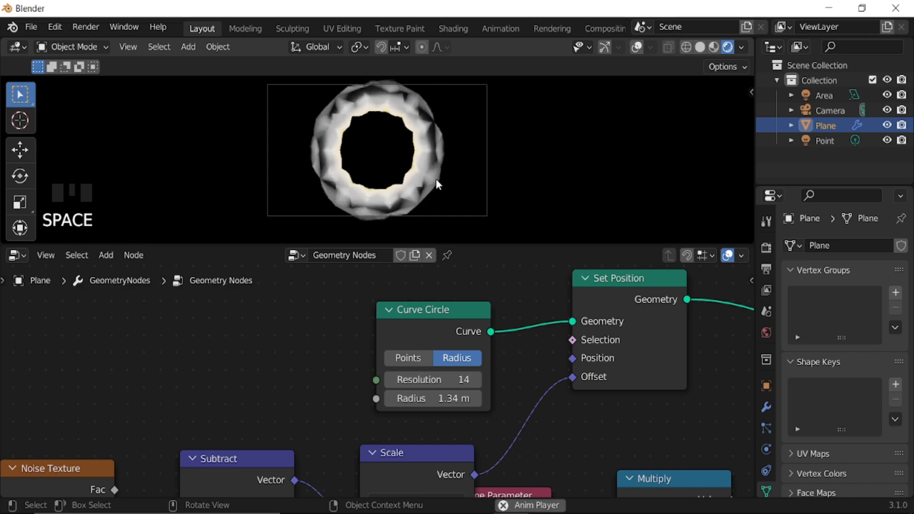
{"action": "key", "text": "space"}
View the ring at an angle in solid shading and set the main Curve Circle's resolution to 18.
{"action": "left_click", "coordinate": [699, 47]}
{"action": "mouse_move", "coordinate": [496, 136]}
{"action": "middle_mouse_down"}
{"action": "mouse_move", "coordinate": [480, 141]}
{"action": "mouse_move", "coordinate": [442, 124]}
{"action": "middle_mouse_up"}
{"action": "left_click_drag", "start_coordinate": [452, 375], "coordinate": [455, 379], "text": "shift"}
{"action": "left_click", "coordinate": [455, 379]}
{"action": "type", "text": "18"}
{"action": "key", "text": "Return"}
Try an offset scale of 0.580 on the Extrude Mesh node.
{"action": "scroll", "coordinate": [533, 353], "scroll_direction": "down", "scroll_amount": 3}
{"action": "middle_click_drag", "start_coordinate": [569, 380], "coordinate": [545, 385]}
{"action": "scroll", "coordinate": [420, 346], "scroll_direction": "down", "scroll_amount": 4}
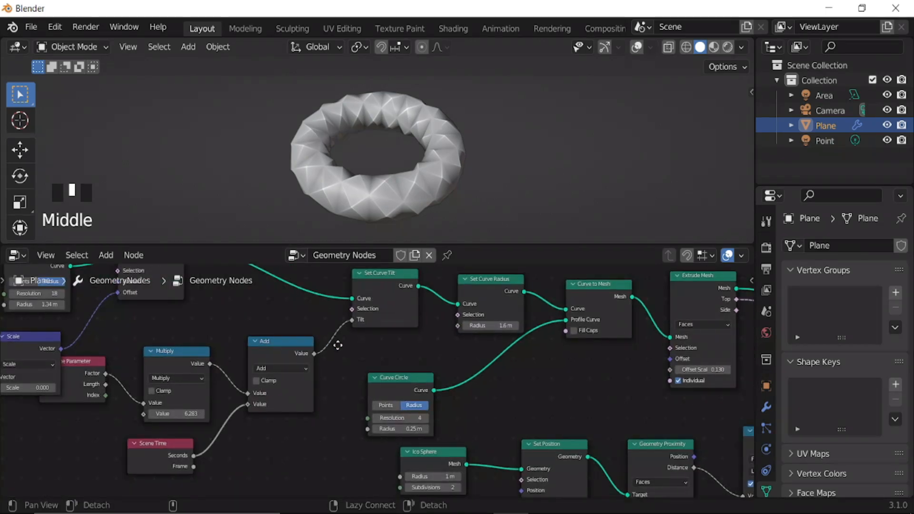
{"action": "middle_click_drag", "start_coordinate": [461, 352], "coordinate": [475, 296]}
{"action": "middle_click_drag", "start_coordinate": [376, 382], "coordinate": [403, 373]}
{"action": "middle_click_drag", "start_coordinate": [544, 357], "coordinate": [340, 350]}
{"action": "middle_click_drag", "start_coordinate": [490, 359], "coordinate": [350, 325]}
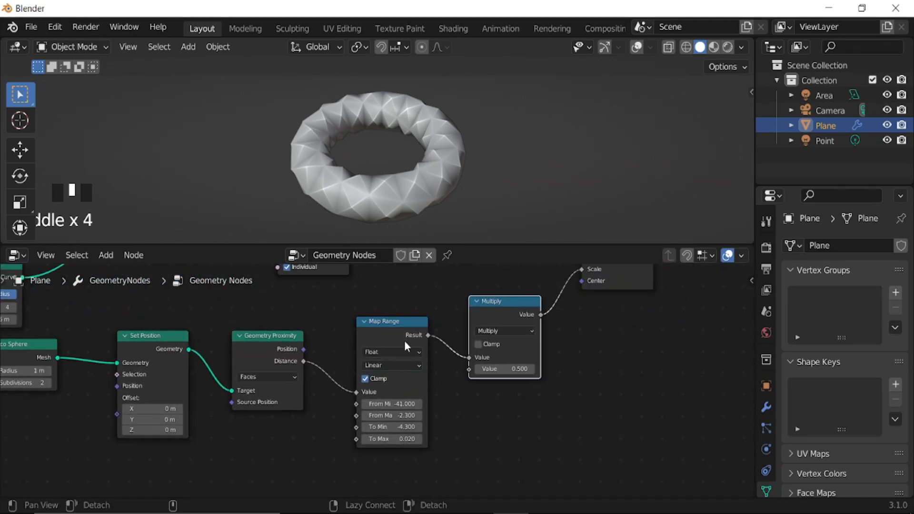
{"action": "middle_click_drag", "start_coordinate": [567, 327], "coordinate": [548, 380]}
{"action": "scroll", "coordinate": [494, 371], "scroll_direction": "up", "scroll_amount": 2}
{"action": "left_click_drag", "start_coordinate": [504, 355], "coordinate": [555, 355], "text": "shift"}
Switch to rendered shading in the camera view and set the Extrude Mesh offset scale to 0.350.
{"action": "left_click", "coordinate": [728, 47]}
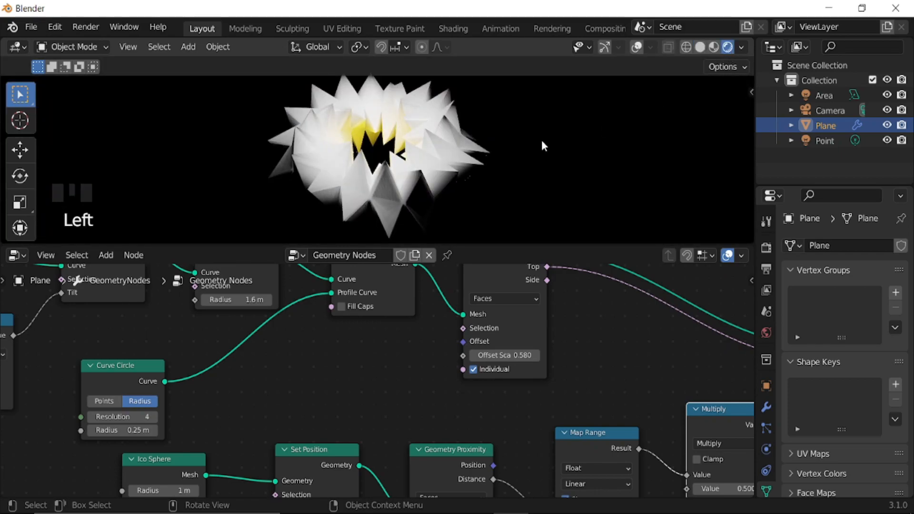
{"action": "key", "text": "KP_0"}
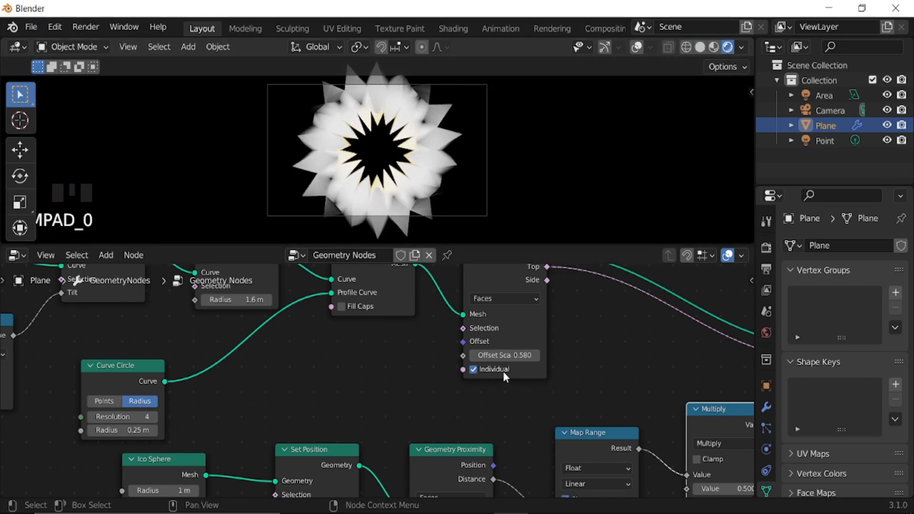
{"action": "key", "text": "shift+Left"}
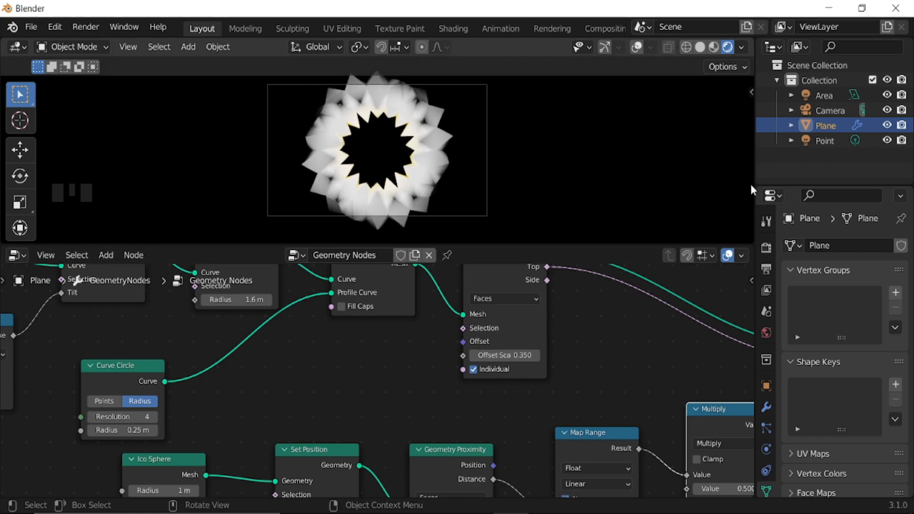
Return to solid shading and insert a Transform node between the Scale Elements and Set Material nodes.
{"action": "left_click", "coordinate": [699, 48]}
{"action": "scroll", "coordinate": [427, 181], "scroll_direction": "up", "scroll_amount": 2}
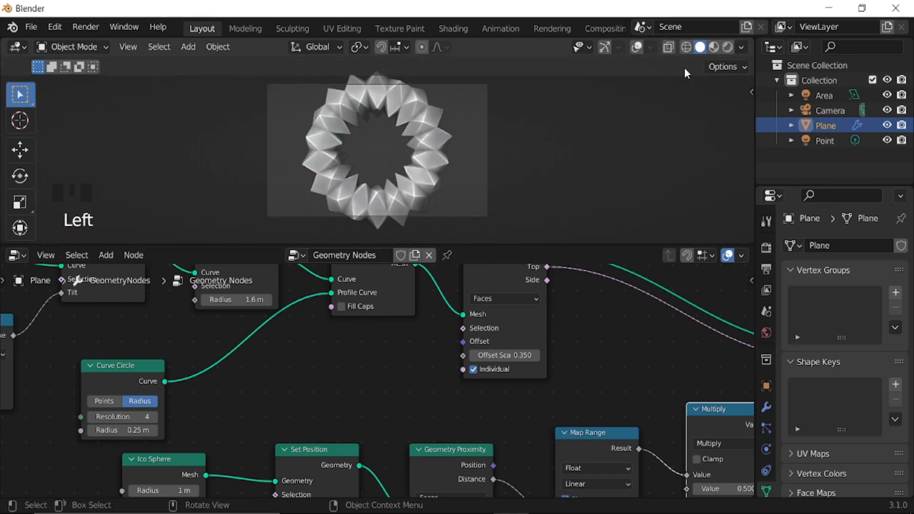
{"action": "scroll", "coordinate": [427, 181], "scroll_direction": "up", "scroll_amount": 1}
{"action": "scroll", "coordinate": [622, 373], "scroll_direction": "down", "scroll_amount": 11}
{"action": "middle_click_drag", "start_coordinate": [579, 362], "coordinate": [542, 352]}
{"action": "scroll", "coordinate": [547, 350], "scroll_direction": "up", "scroll_amount": 2}
{"action": "key", "text": "shift+a"}
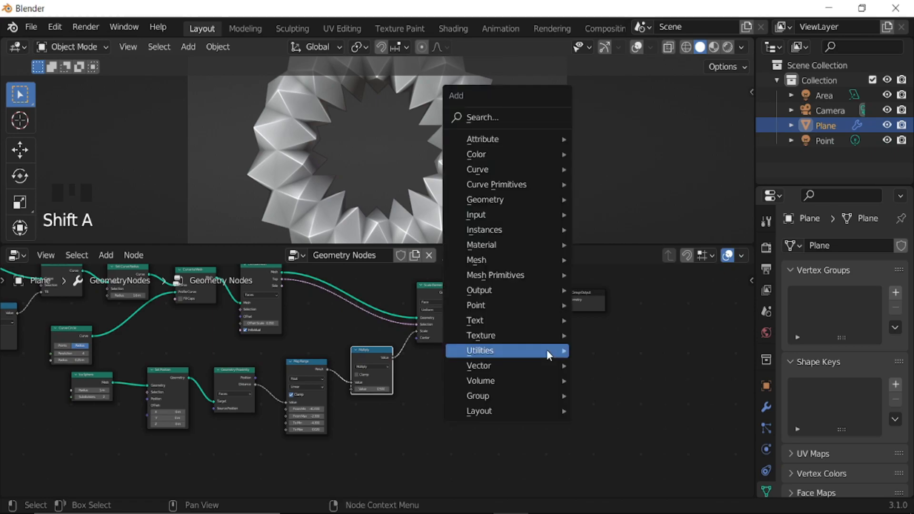
{"action": "mouse_move", "coordinate": [499, 201]}
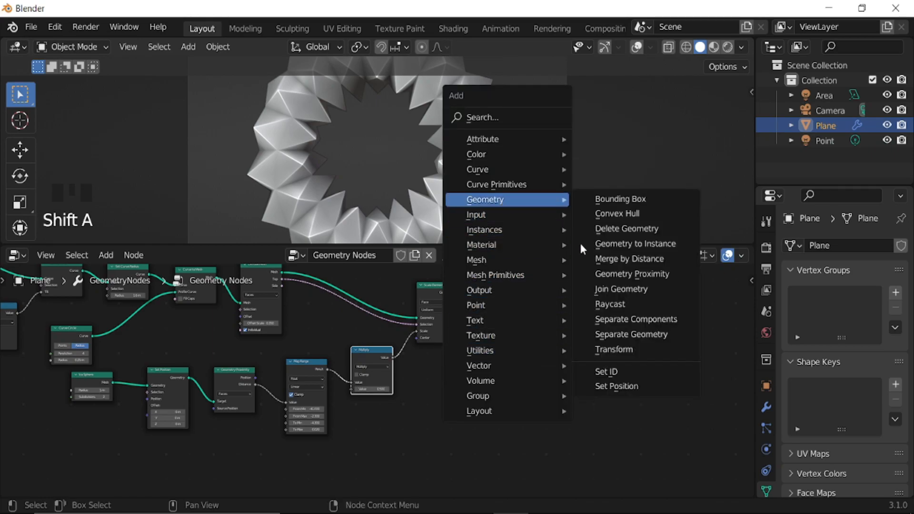
{"action": "left_click", "coordinate": [625, 350]}
{"action": "left_click", "coordinate": [430, 258]}
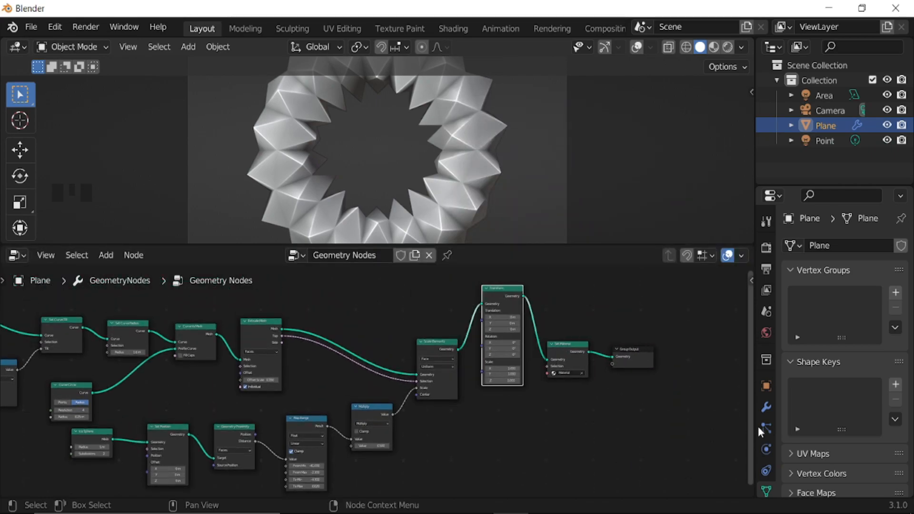
Add a Bevel modifier to the ring with an amount of 0.013 m.
{"action": "left_click", "coordinate": [766, 408]}
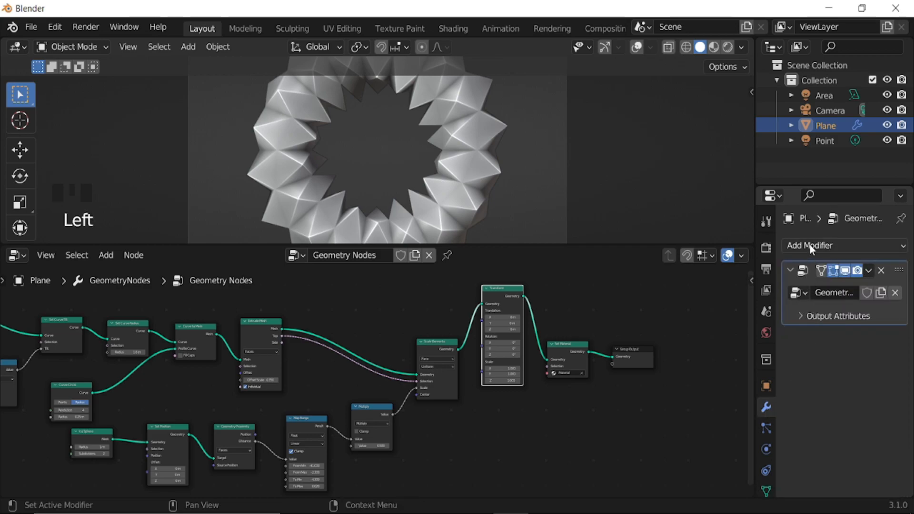
{"action": "left_click", "coordinate": [786, 246]}
{"action": "left_click", "coordinate": [638, 303]}
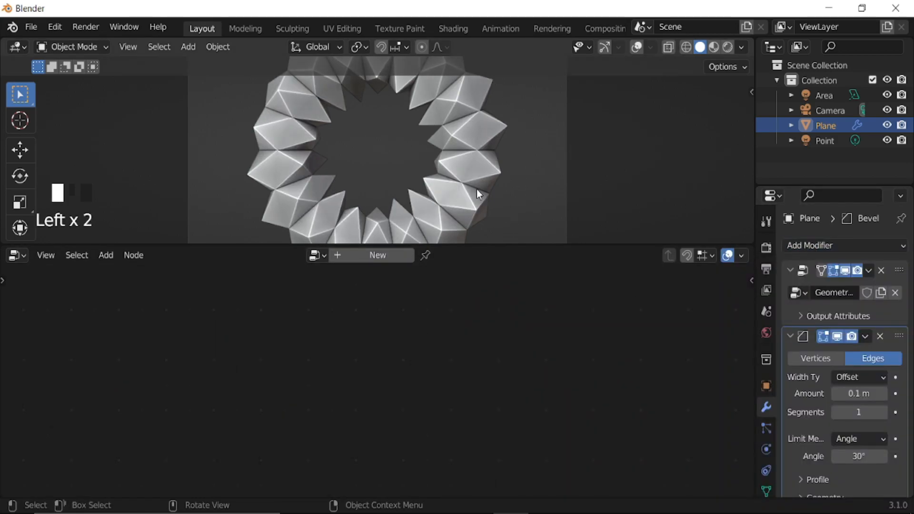
{"action": "scroll", "coordinate": [477, 187], "scroll_direction": "up", "scroll_amount": 3}
{"action": "left_click_drag", "start_coordinate": [873, 394], "coordinate": [842, 394], "text": "shift"}
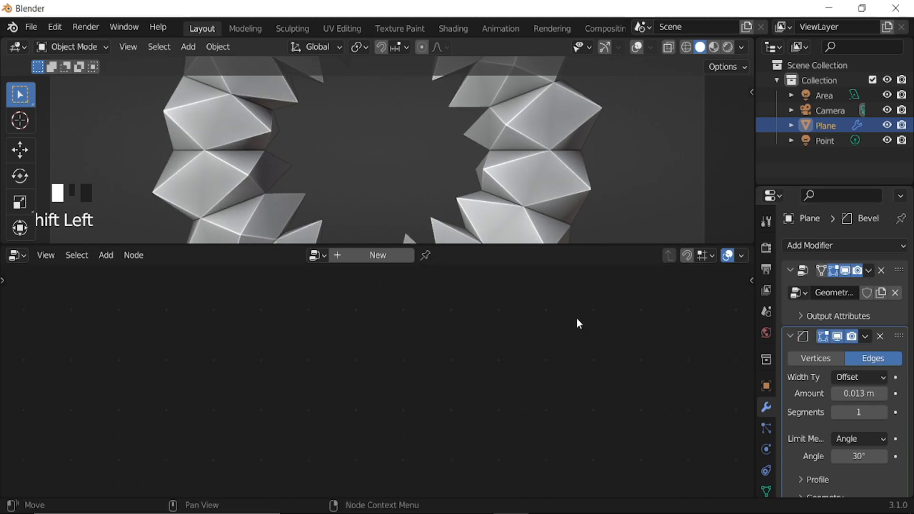
Make the Geometry Nodes modifier active, preview the animation in rendered shading, and collapse the Bevel modifier's settings.
{"action": "left_click", "coordinate": [850, 303]}
{"action": "scroll", "coordinate": [518, 320], "scroll_direction": "down", "scroll_amount": 5}
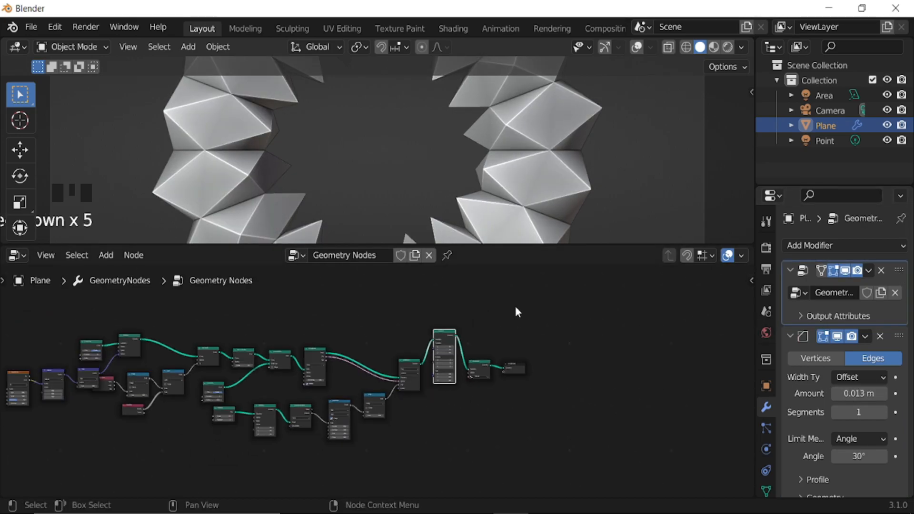
{"action": "scroll", "coordinate": [521, 172], "scroll_direction": "down", "scroll_amount": 5}
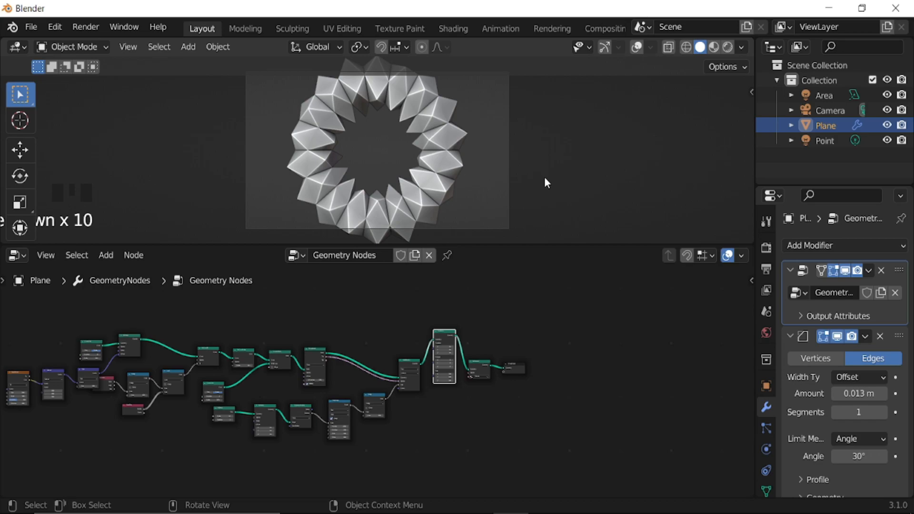
{"action": "left_click", "coordinate": [728, 47]}
{"action": "key", "text": "space"}
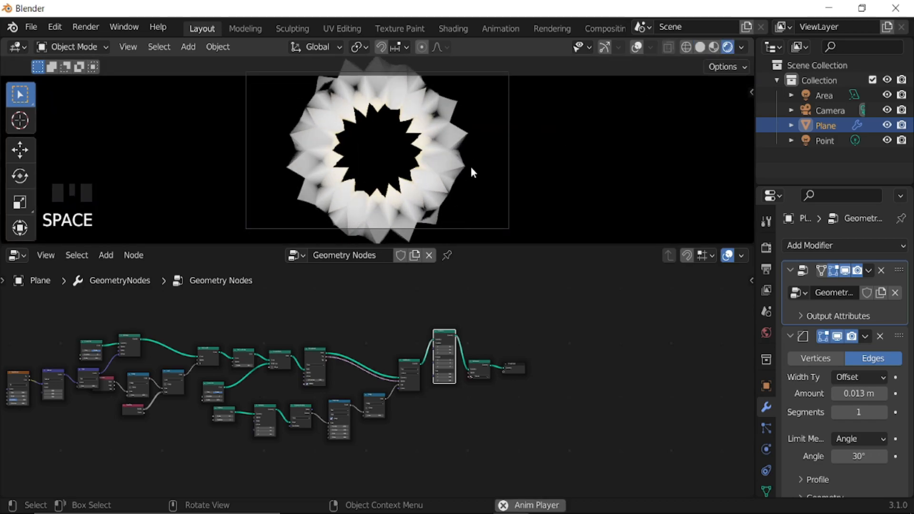
{"action": "key", "text": "space"}
{"action": "left_click", "coordinate": [791, 340]}
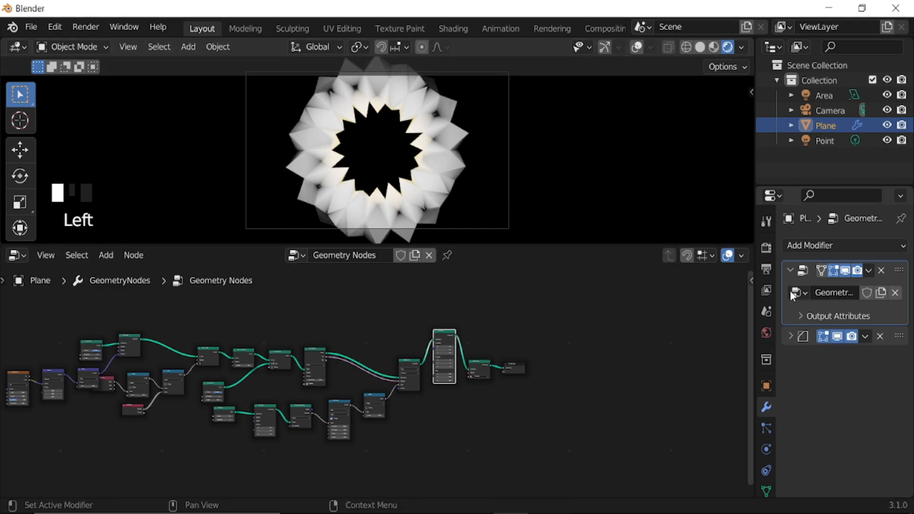
Add a Wireframe modifier to the ring, preview the animation briefly, and make the Geometry Nodes modifier active again.
{"action": "left_click", "coordinate": [800, 246]}
{"action": "mouse_move", "coordinate": [673, 506]}
{"action": "left_click", "coordinate": [642, 493]}
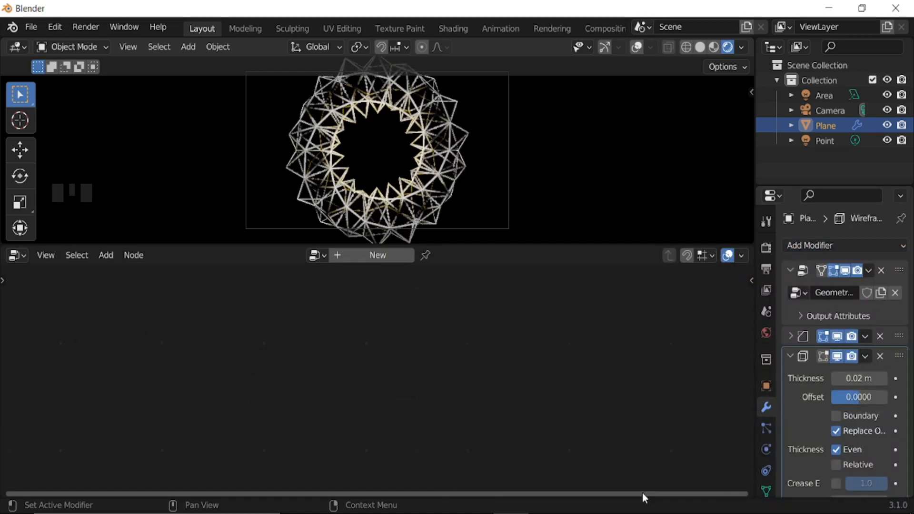
{"action": "key", "text": "space"}
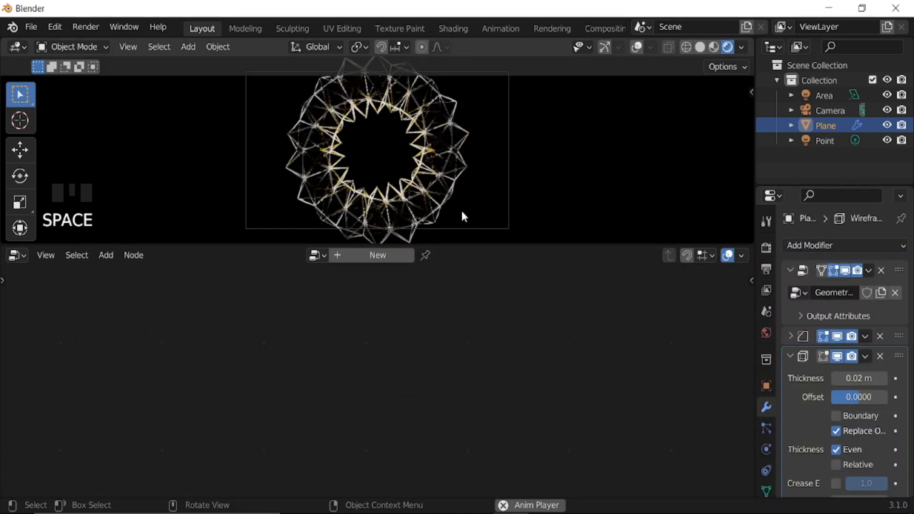
{"action": "key", "text": "space"}
{"action": "left_click", "coordinate": [894, 274]}
Try lower resolutions such as 9 on the main ring's Curve Circle node and restore its resolution to 18.
{"action": "middle_click_drag", "start_coordinate": [398, 369], "coordinate": [472, 379]}
{"action": "scroll", "coordinate": [490, 379], "scroll_direction": "up", "scroll_amount": 4}
{"action": "scroll", "coordinate": [472, 379], "scroll_direction": "up", "scroll_amount": 7}
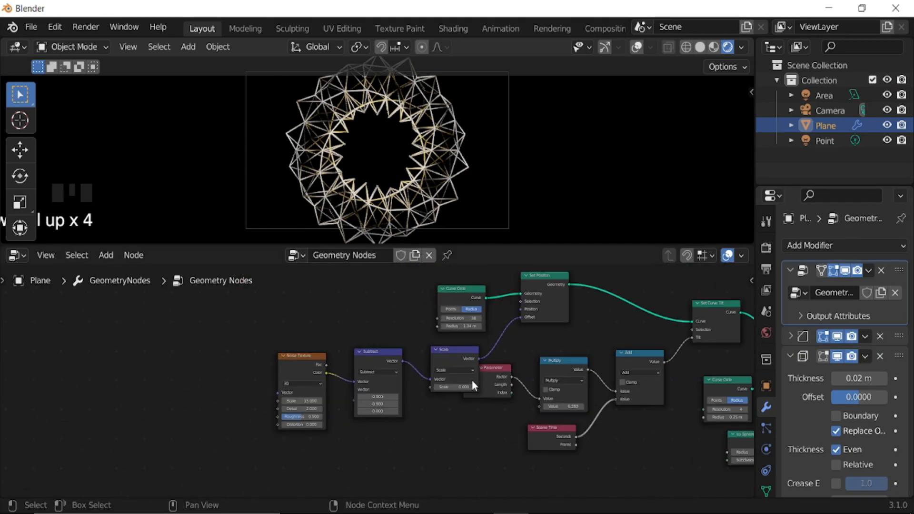
{"action": "middle_click_drag", "start_coordinate": [467, 336], "coordinate": [464, 378]}
{"action": "scroll", "coordinate": [464, 378], "scroll_direction": "up", "scroll_amount": 3}
{"action": "left_click_drag", "start_coordinate": [479, 337], "coordinate": [453, 336], "text": "shift"}
{"action": "left_click", "coordinate": [482, 337]}
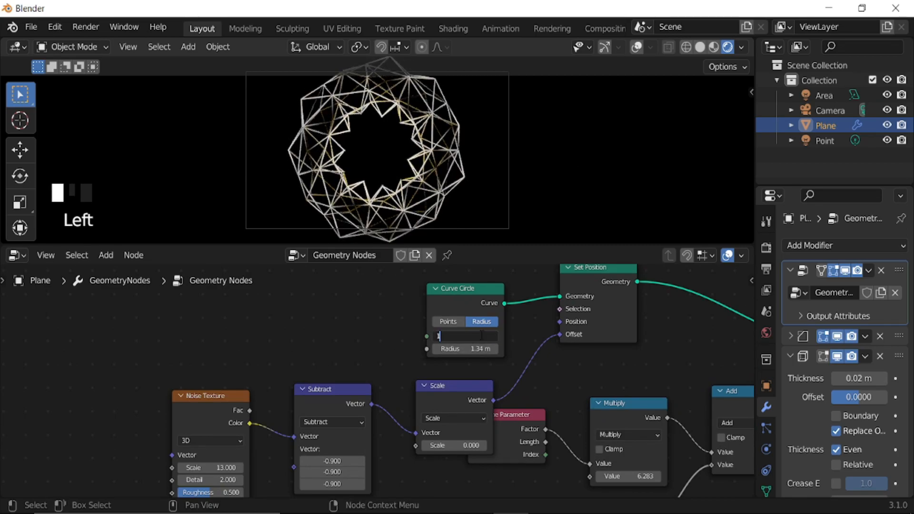
{"action": "key", "text": "Return"}
{"action": "middle_click_drag", "start_coordinate": [587, 355], "coordinate": [524, 378]}
{"action": "scroll", "coordinate": [501, 369], "scroll_direction": "up", "scroll_amount": 2}
{"action": "mouse_move", "coordinate": [443, 351]}
{"action": "left_mouse_down", "text": "shift"}
{"action": "mouse_move", "coordinate": [479, 351]}
{"action": "mouse_move", "coordinate": [434, 351]}
{"action": "left_mouse_up", "text": "shift"}
{"action": "left_click", "coordinate": [446, 351]}
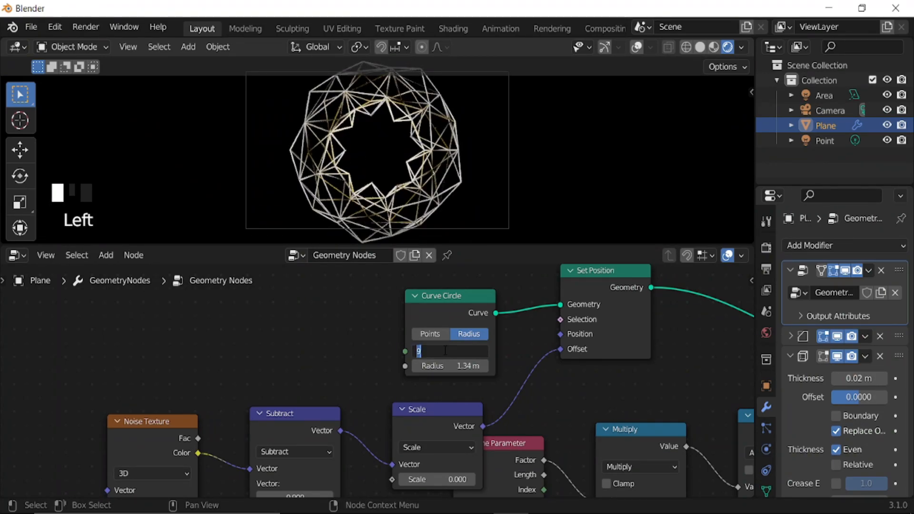
{"action": "key", "text": "Return"}
Try a radius of about 0.34 m on the four-sided profile Curve Circle node and undo the change.
{"action": "middle_click_drag", "start_coordinate": [638, 399], "coordinate": [438, 323]}
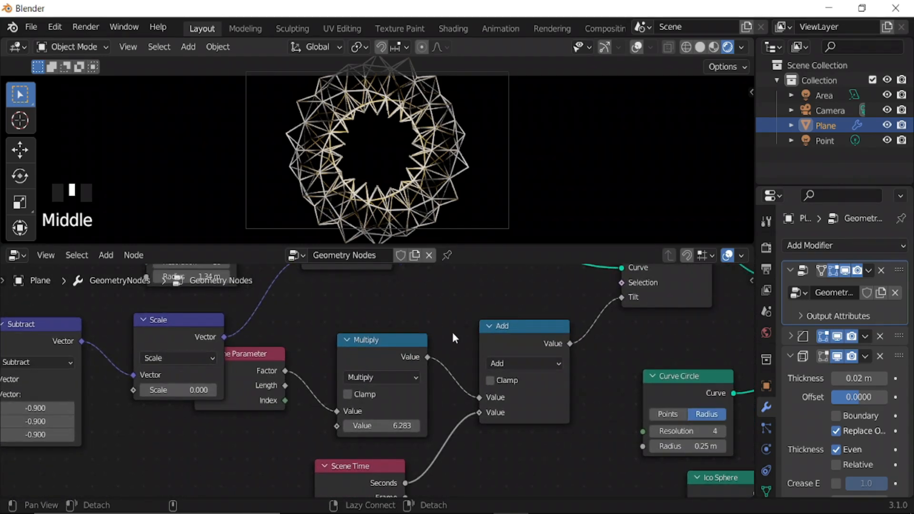
{"action": "middle_click_drag", "start_coordinate": [567, 401], "coordinate": [375, 364]}
{"action": "middle_click_drag", "start_coordinate": [492, 410], "coordinate": [438, 396]}
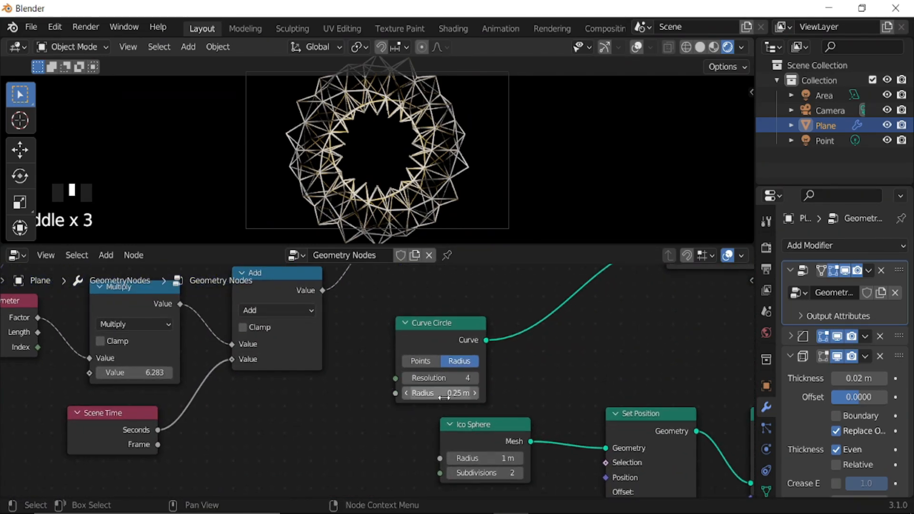
{"action": "mouse_move", "coordinate": [453, 393]}
{"action": "left_mouse_down", "text": "shift"}
{"action": "mouse_move", "coordinate": [423, 393]}
{"action": "mouse_move", "coordinate": [467, 393]}
{"action": "mouse_move", "coordinate": [455, 394]}
{"action": "left_mouse_up", "text": "shift"}
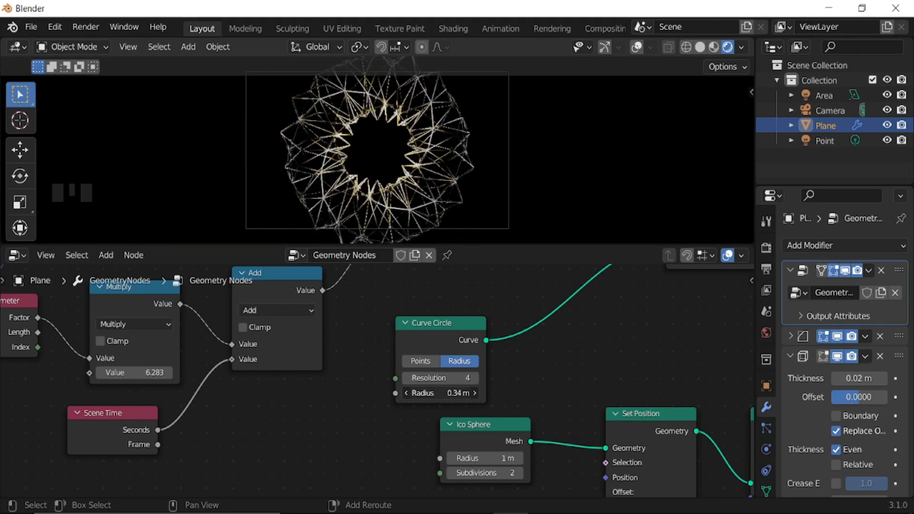
{"action": "key", "text": "ctrl+z"}
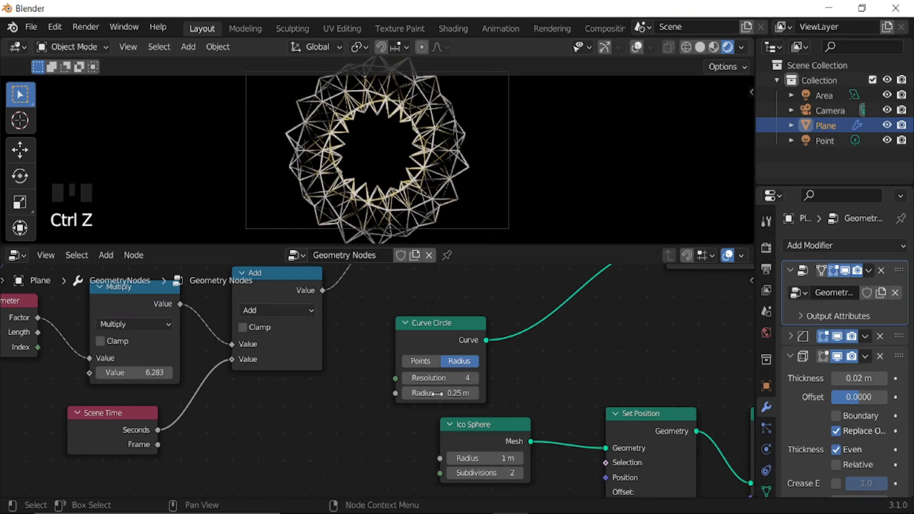
Set the Ico Sphere node's radius to 1.15 m.
{"action": "middle_click_drag", "start_coordinate": [600, 388], "coordinate": [556, 295]}
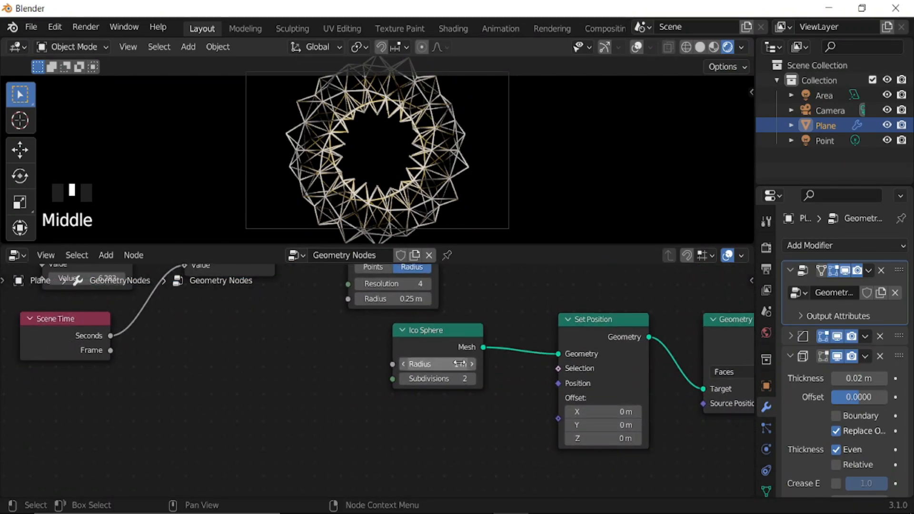
{"action": "left_click", "coordinate": [434, 364], "text": "shift"}
{"action": "left_click_drag", "start_coordinate": [433, 365], "coordinate": [457, 365], "text": "shift"}
Try another From Min value on the Map Range node, undo it, and raise the following Multiply node's value to 3.970.
{"action": "middle_click_drag", "start_coordinate": [725, 393], "coordinate": [311, 343]}
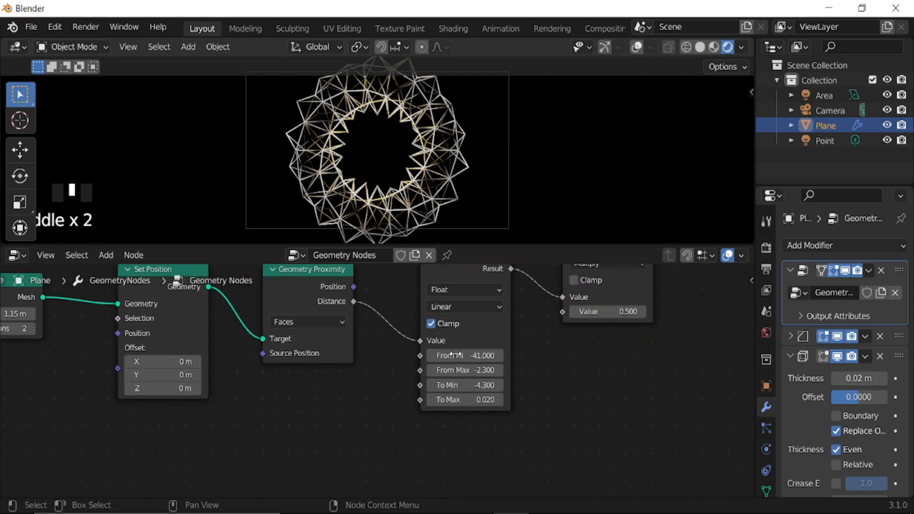
{"action": "mouse_move", "coordinate": [465, 355]}
{"action": "left_mouse_down", "text": "shift"}
{"action": "mouse_move", "coordinate": [475, 355]}
{"action": "mouse_move", "coordinate": [448, 349]}
{"action": "left_mouse_up", "text": "shift"}
{"action": "key", "text": "ctrl+z"}
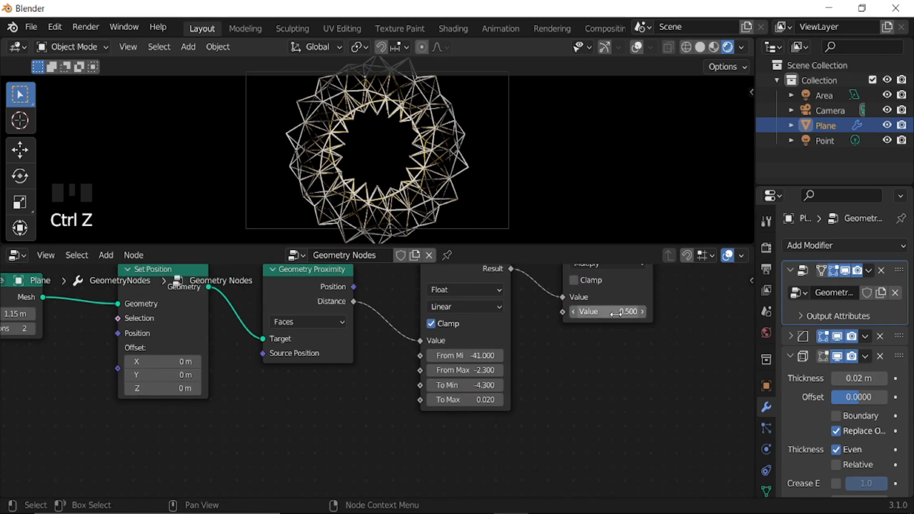
{"action": "left_click_drag", "start_coordinate": [615, 311], "coordinate": [605, 311], "text": "shift"}
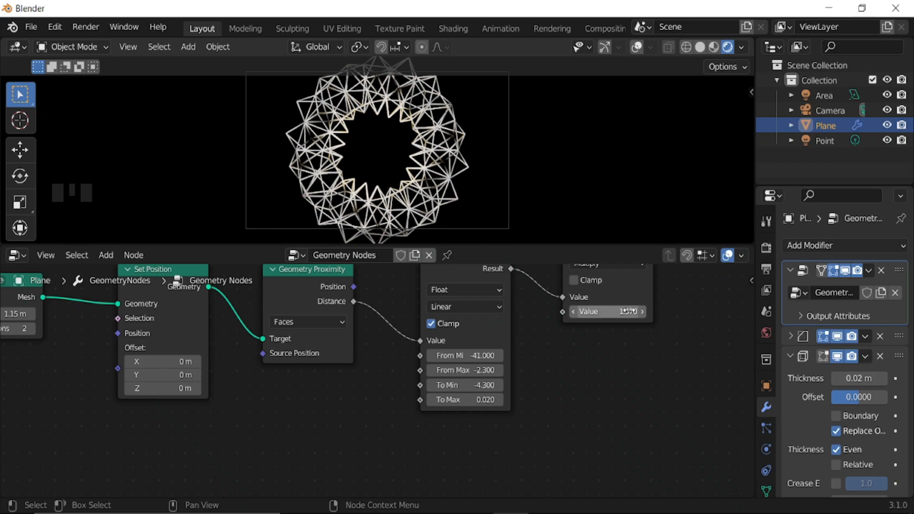
{"action": "left_click_drag", "start_coordinate": [629, 311], "coordinate": [628, 311]}
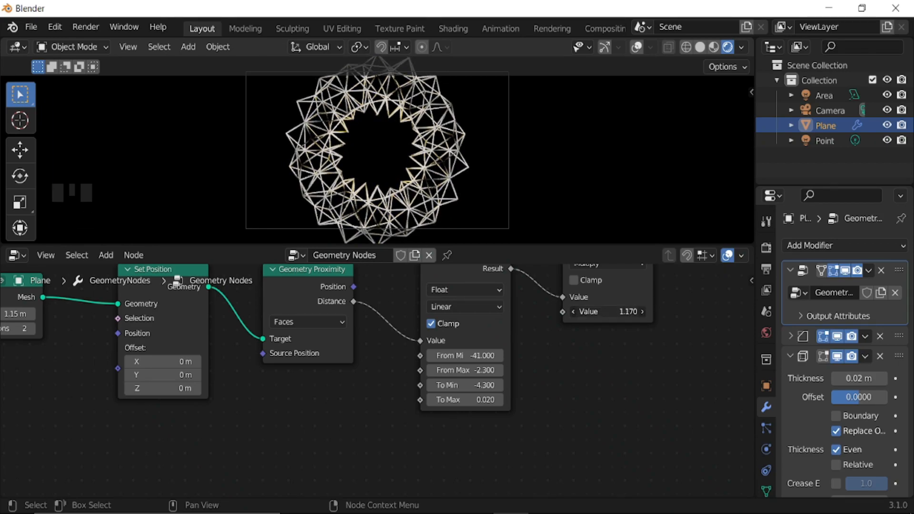
Set the Wireframe modifier's thickness to 0.0156 m and start the animation playback.
{"action": "scroll", "coordinate": [852, 391], "scroll_direction": "down", "scroll_amount": 5}
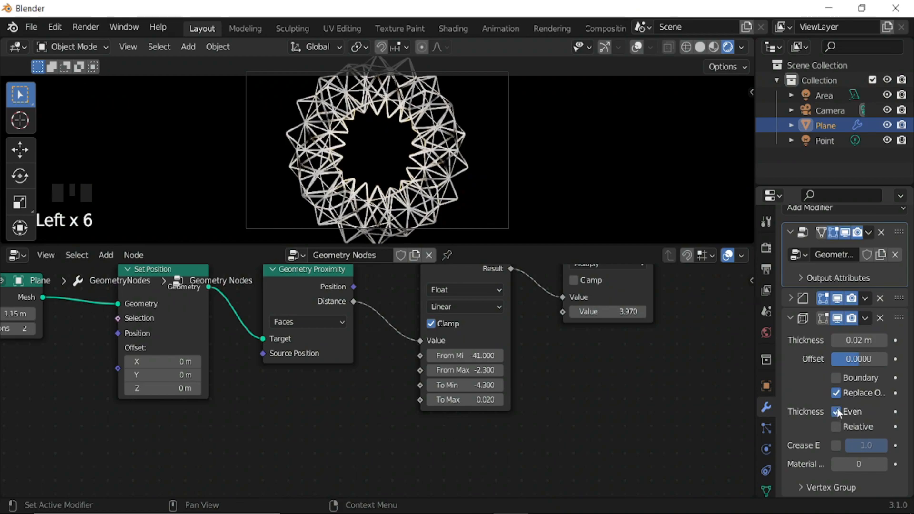
{"action": "left_click", "coordinate": [837, 393]}
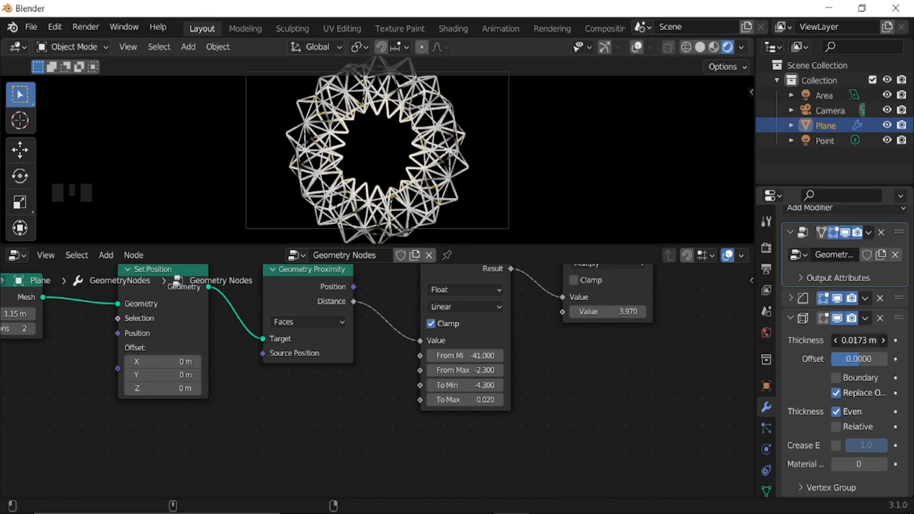
{"action": "key", "text": "space"}
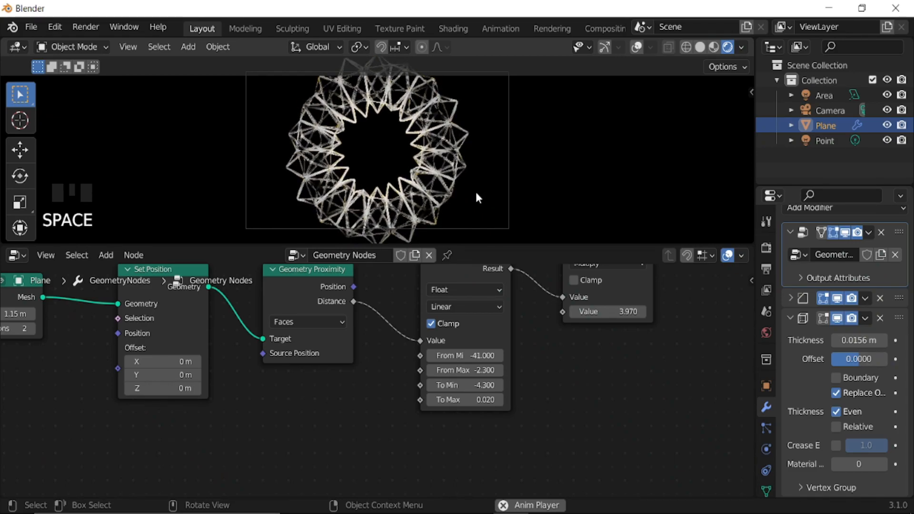
Set the value of the Multiply node after Map Range to 0.370 and inspect the playing ring before stopping playback.
{"action": "middle_click_drag", "start_coordinate": [573, 329], "coordinate": [435, 389]}
{"action": "left_click_drag", "start_coordinate": [486, 372], "coordinate": [413, 373], "text": "shift"}
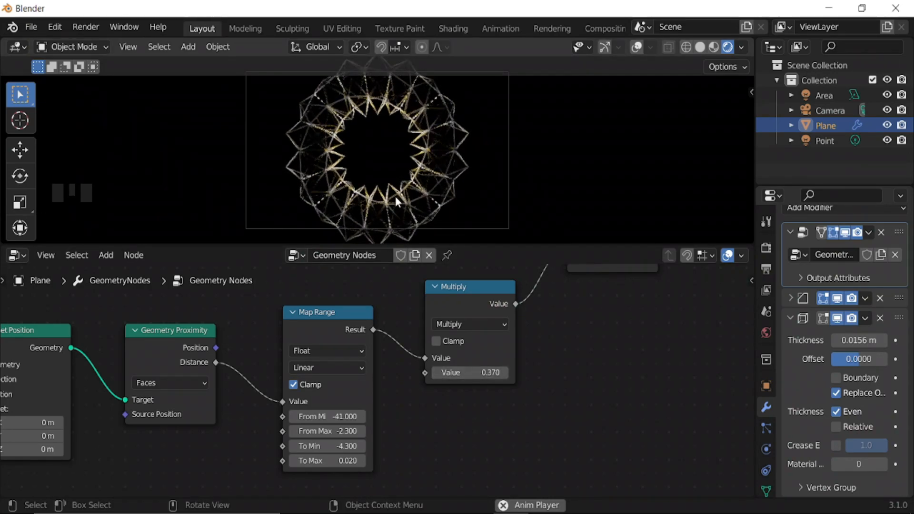
{"action": "scroll", "coordinate": [395, 197], "scroll_direction": "up", "scroll_amount": 3}
{"action": "scroll", "coordinate": [393, 195], "scroll_direction": "down", "scroll_amount": 1}
{"action": "scroll", "coordinate": [395, 196], "scroll_direction": "down", "scroll_amount": 3}
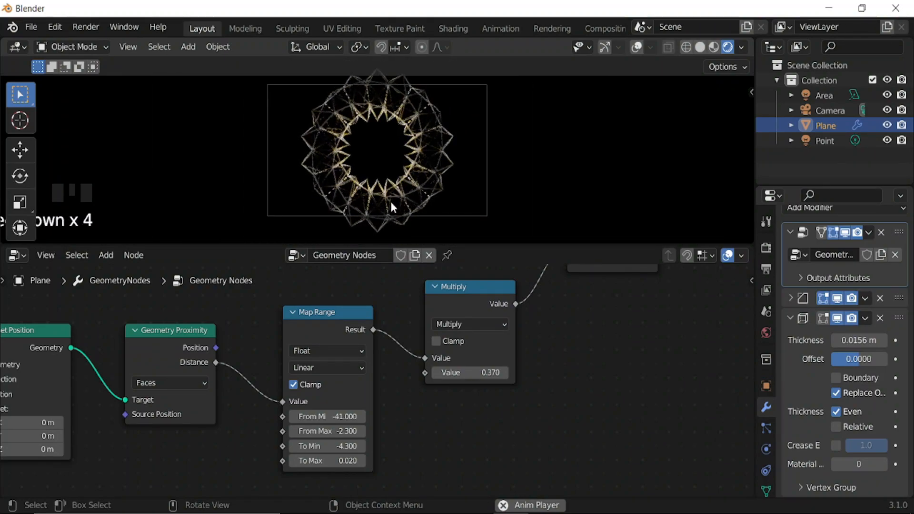
{"action": "key", "text": "space"}
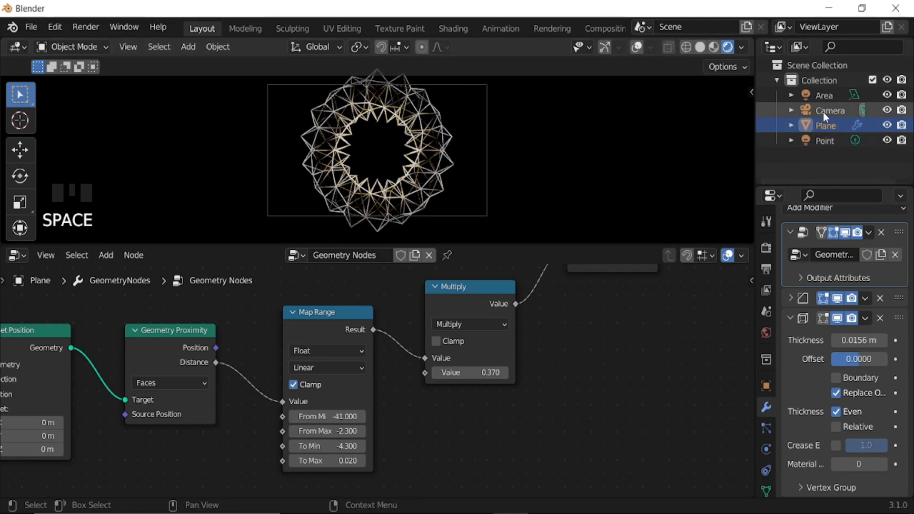
Set the camera's focal length to 52 mm.
{"action": "left_click", "coordinate": [822, 109]}
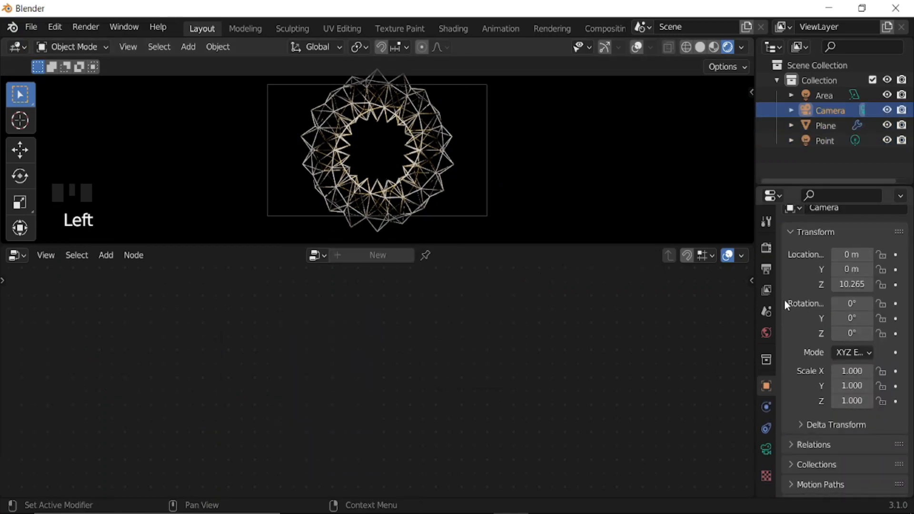
{"action": "left_click", "coordinate": [767, 450]}
{"action": "left_click_drag", "start_coordinate": [859, 279], "coordinate": [821, 279]}
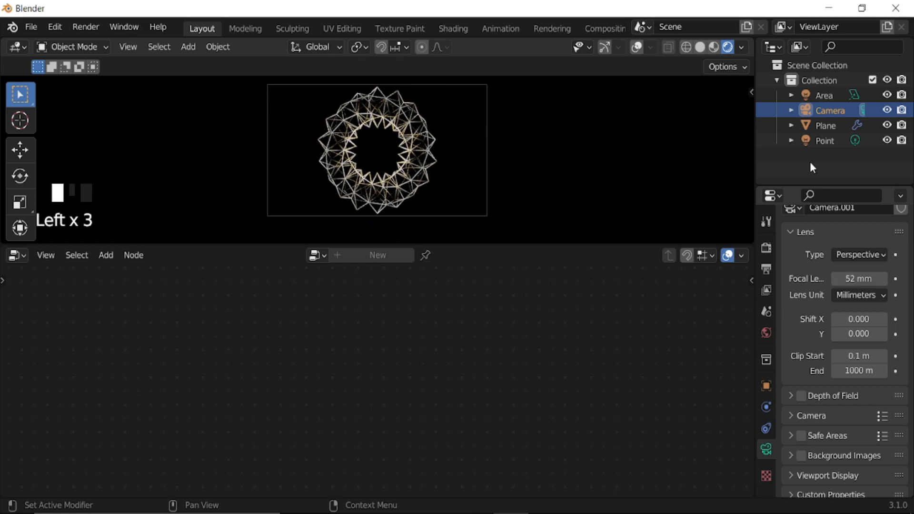
Set the Area light's power to 1000 W.
{"action": "left_click", "coordinate": [824, 95]}
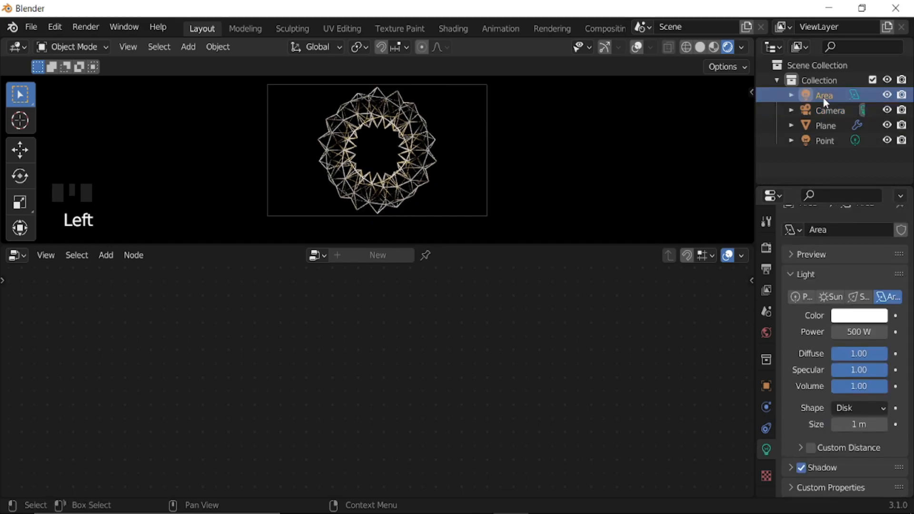
{"action": "double_click", "coordinate": [858, 332]}
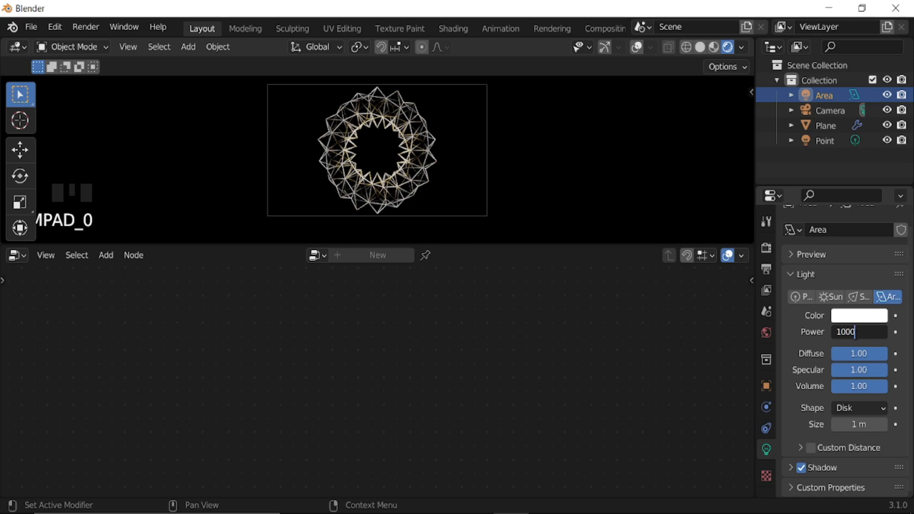
{"action": "key", "text": "Return"}
Enable Bloom and Ambient Occlusion in the Eevee render settings.
{"action": "left_click", "coordinate": [768, 249]}
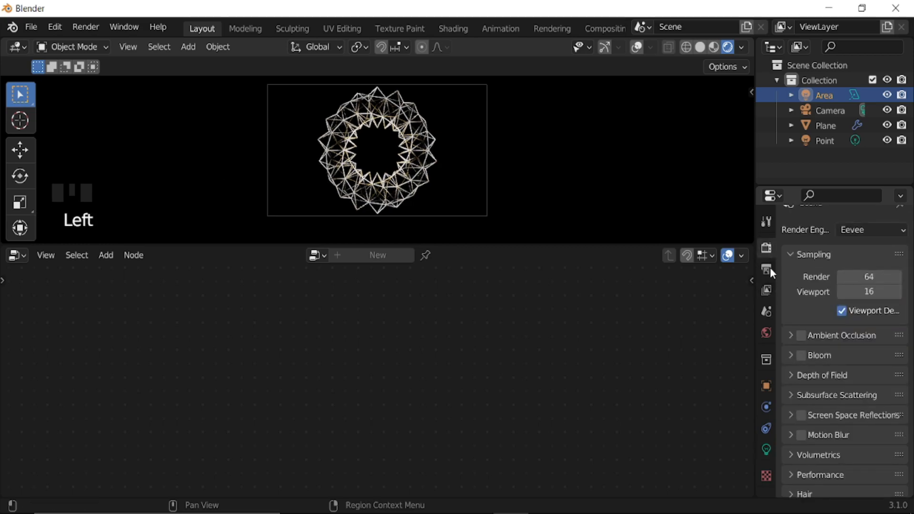
{"action": "left_click", "coordinate": [802, 356]}
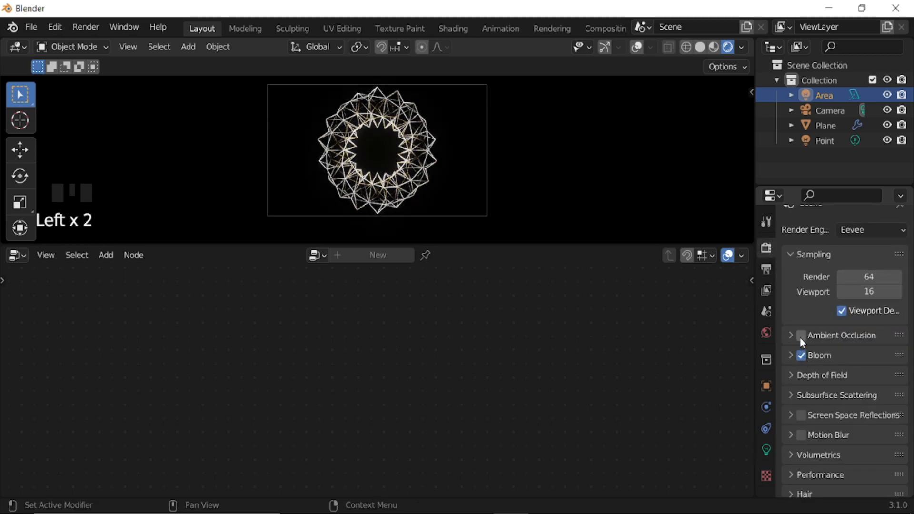
{"action": "left_click", "coordinate": [801, 335]}
Set the color management look to High Contrast.
{"action": "scroll", "coordinate": [811, 403], "scroll_direction": "down", "scroll_amount": 9}
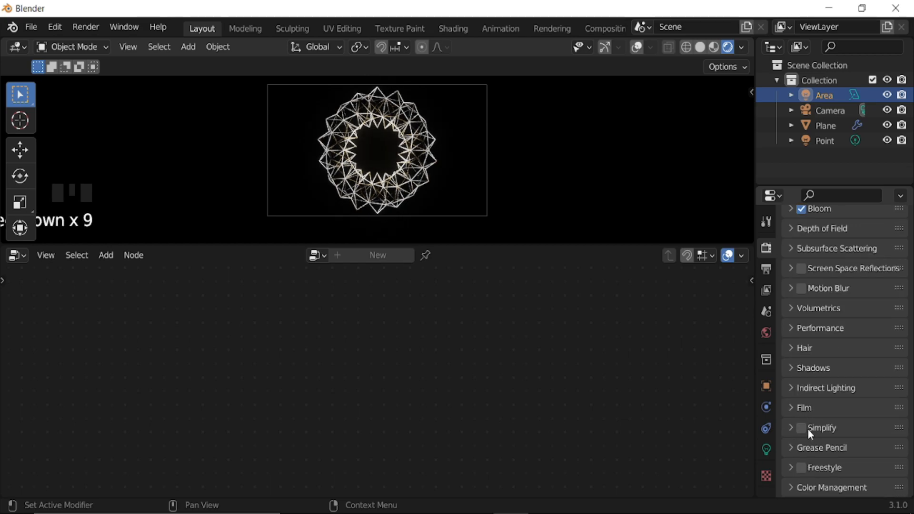
{"action": "scroll", "coordinate": [810, 467], "scroll_direction": "down", "scroll_amount": 5}
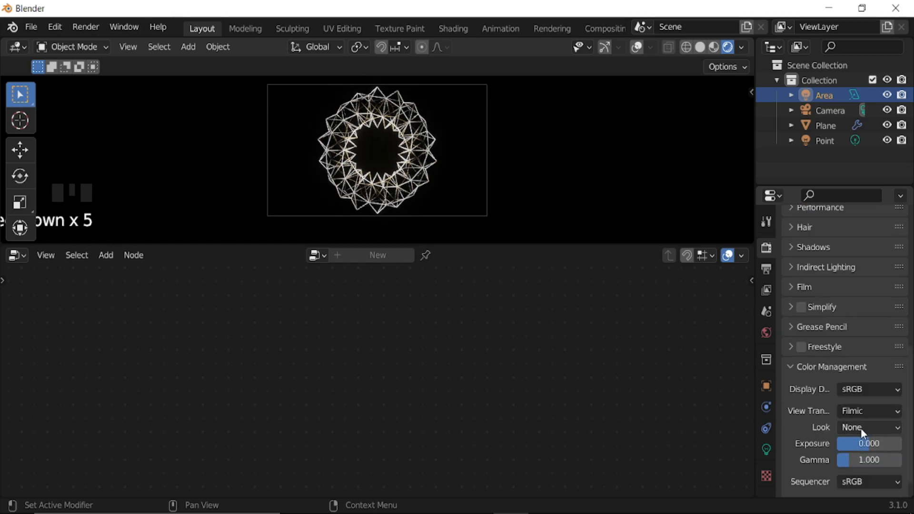
{"action": "left_click", "coordinate": [865, 431]}
{"action": "left_click", "coordinate": [826, 377]}
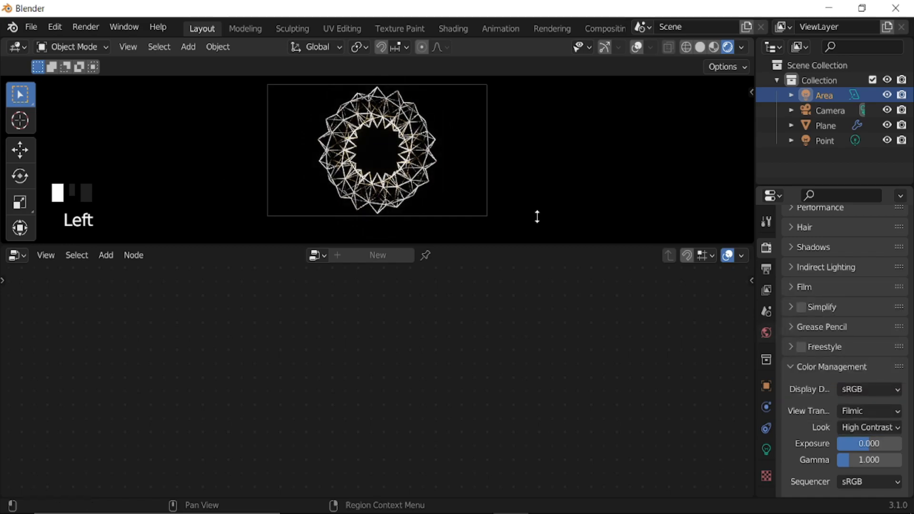
Play the animation and examine the shaded wireframe ring up close and from farther away, then stop playback.
{"action": "scroll", "coordinate": [413, 169], "scroll_direction": "up", "scroll_amount": 3}
{"action": "key", "text": "space"}
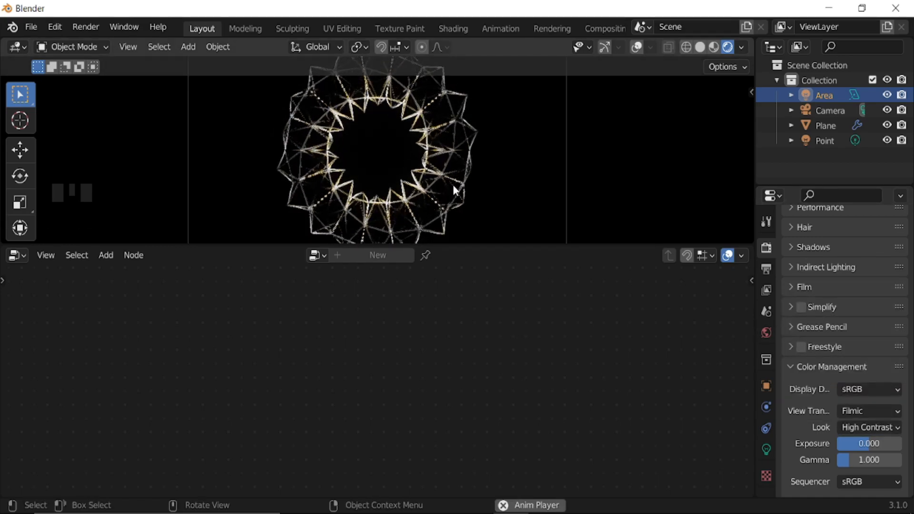
{"action": "scroll", "coordinate": [456, 191], "scroll_direction": "up", "scroll_amount": 3}
{"action": "scroll", "coordinate": [456, 191], "scroll_direction": "up", "scroll_amount": 1}
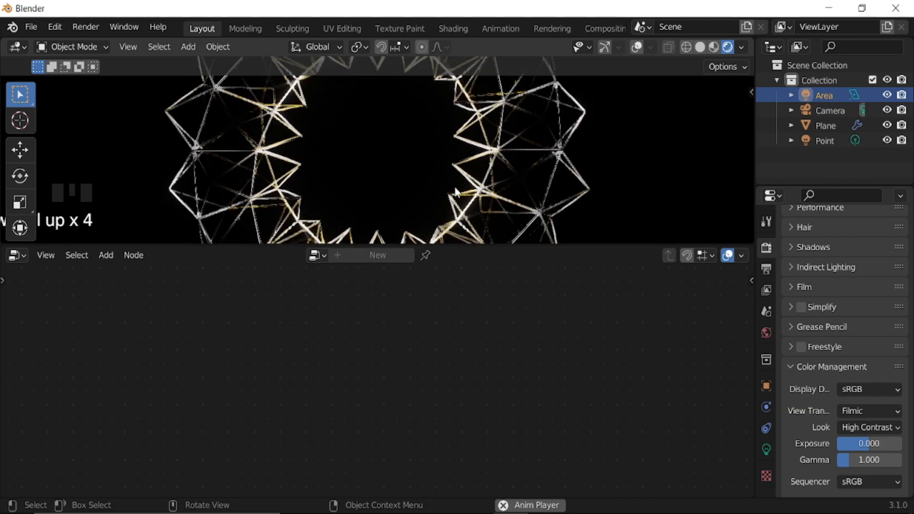
{"action": "scroll", "coordinate": [454, 190], "scroll_direction": "down", "scroll_amount": 6}
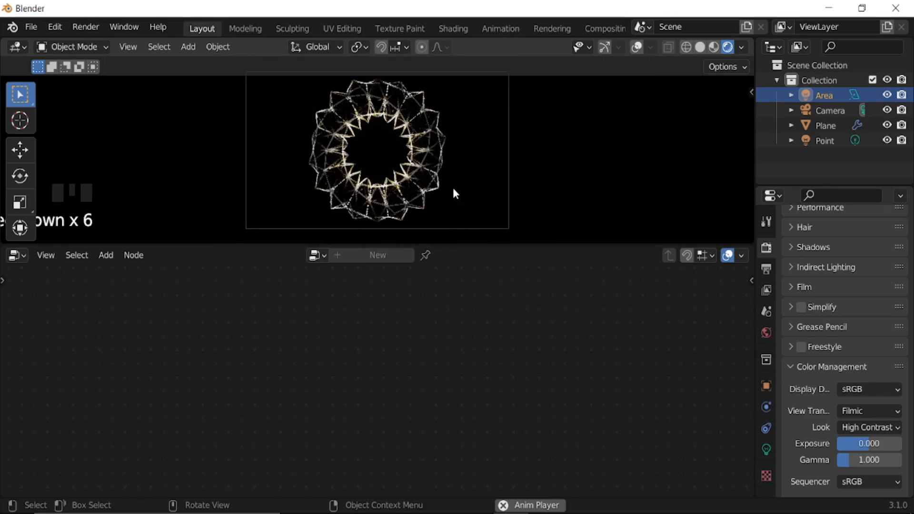
{"action": "key", "text": "space"}
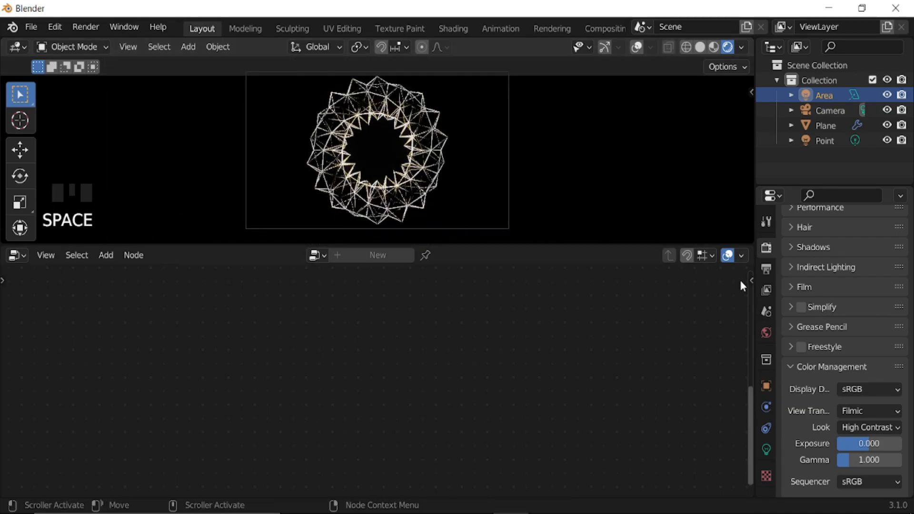
Set the scene's output frame rate to 30 fps.
{"action": "left_click", "coordinate": [767, 334]}
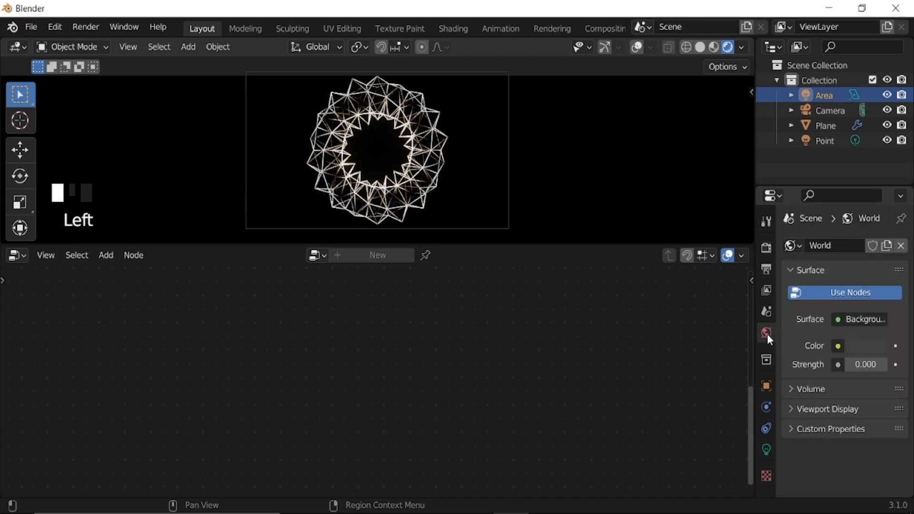
{"action": "left_click", "coordinate": [766, 270]}
{"action": "left_click", "coordinate": [878, 381]}
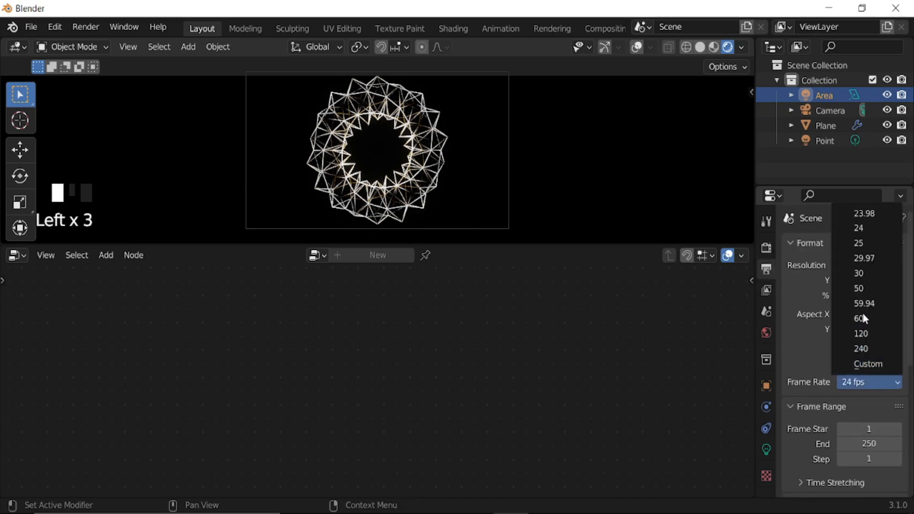
{"action": "left_click", "coordinate": [862, 273]}
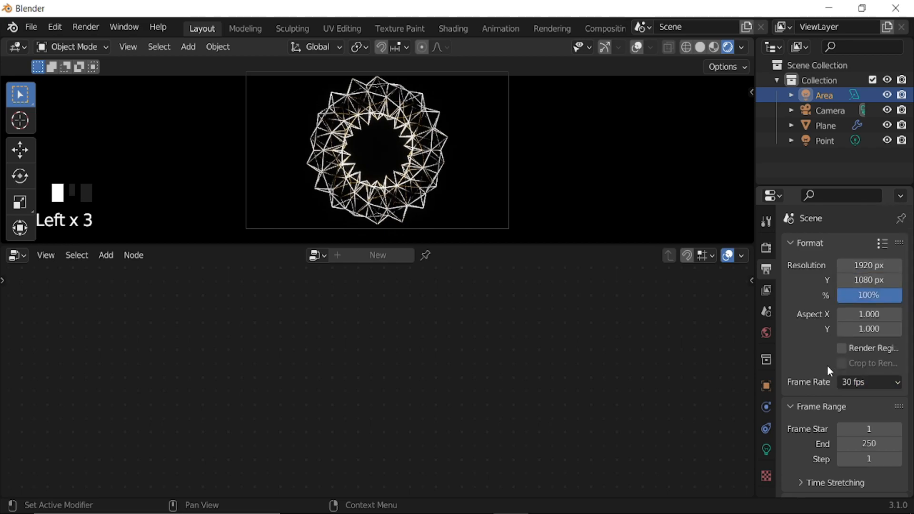
Set the output file format to FFmpeg Video and its encoding container to MPEG-4.
{"action": "scroll", "coordinate": [824, 369], "scroll_direction": "down", "scroll_amount": 7}
{"action": "left_click", "coordinate": [866, 430]}
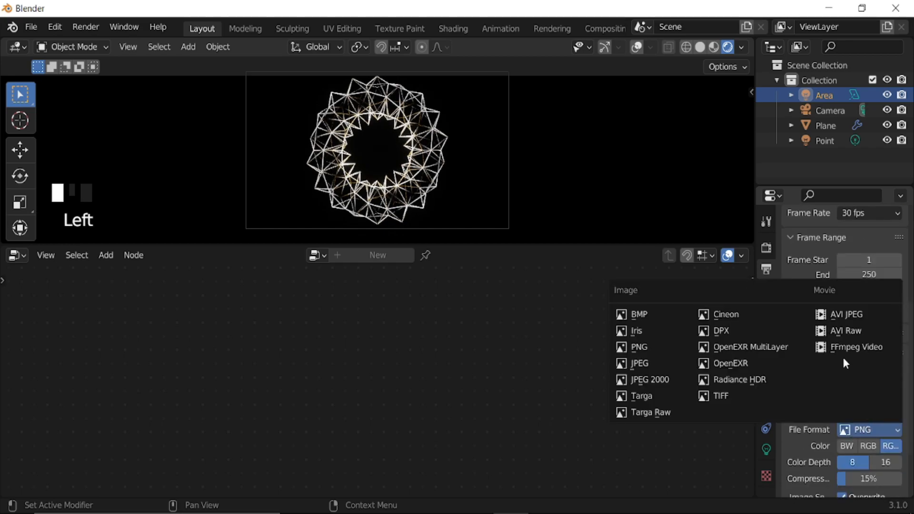
{"action": "left_click", "coordinate": [843, 352]}
{"action": "scroll", "coordinate": [816, 391], "scroll_direction": "down", "scroll_amount": 6}
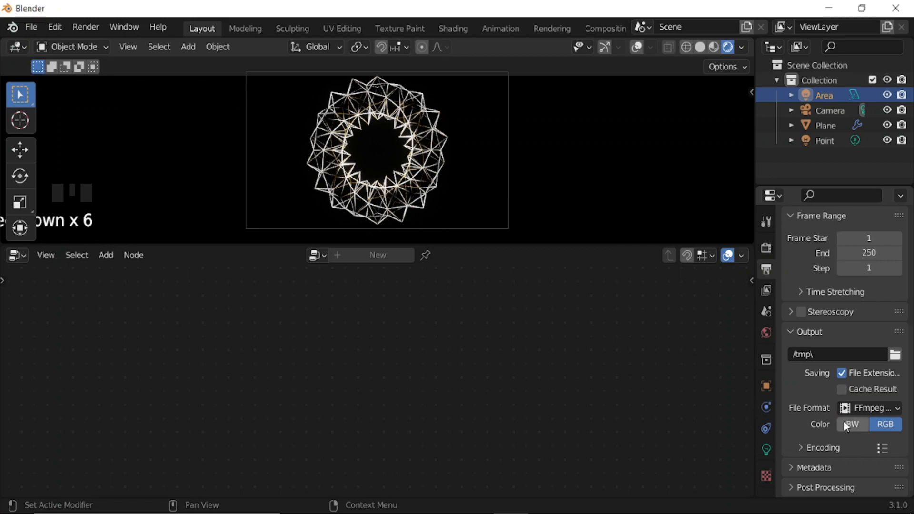
{"action": "left_click", "coordinate": [815, 450]}
{"action": "scroll", "coordinate": [815, 409], "scroll_direction": "down", "scroll_amount": 3}
{"action": "left_click", "coordinate": [869, 397]}
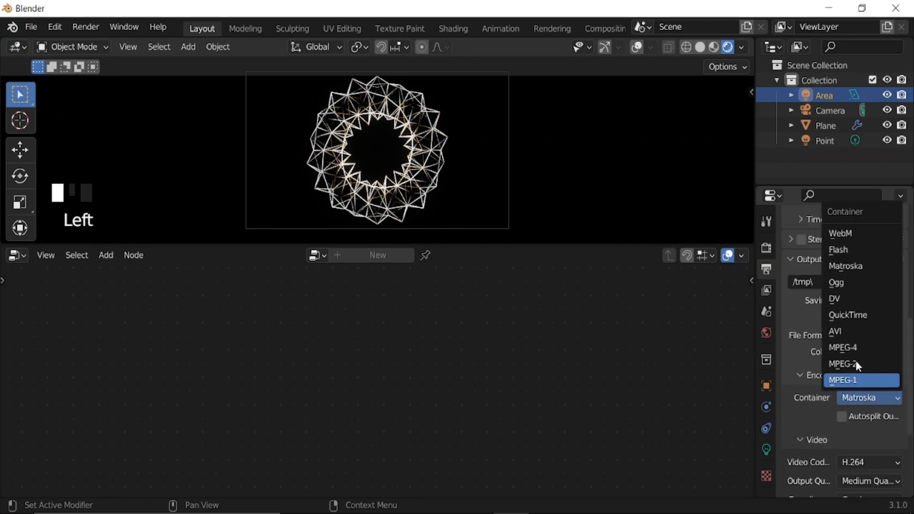
{"action": "left_click", "coordinate": [851, 352]}
Set the video encoding's output quality to High Quality.
{"action": "scroll", "coordinate": [862, 430], "scroll_direction": "down", "scroll_amount": 3}
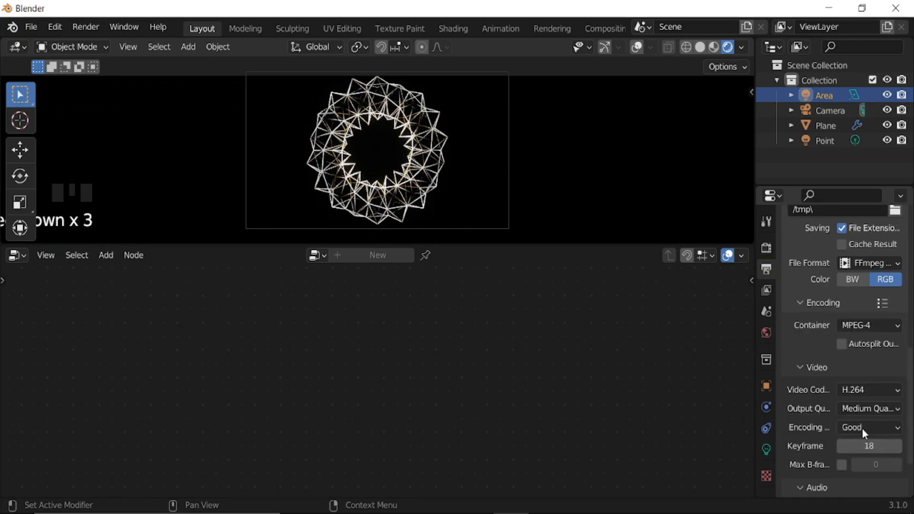
{"action": "left_click", "coordinate": [867, 408]}
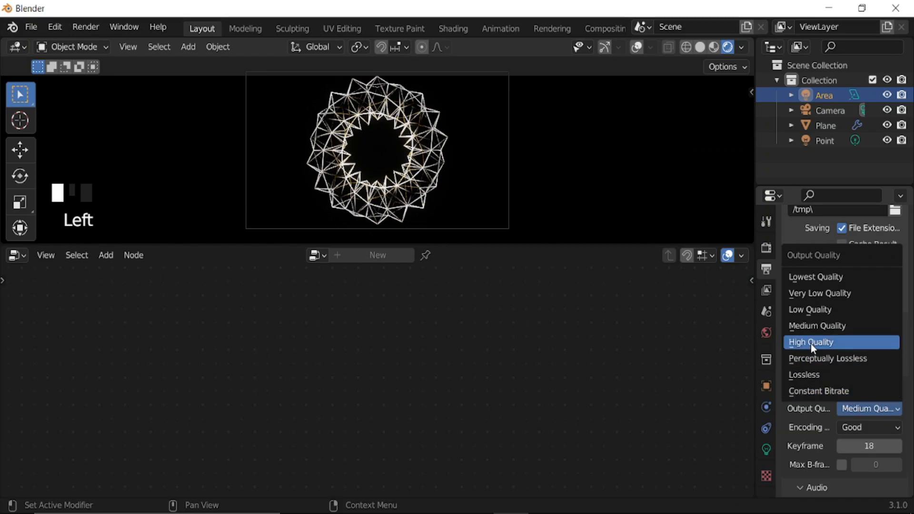
{"action": "left_click", "coordinate": [811, 343]}
{"action": "scroll", "coordinate": [815, 371], "scroll_direction": "up", "scroll_amount": 4}
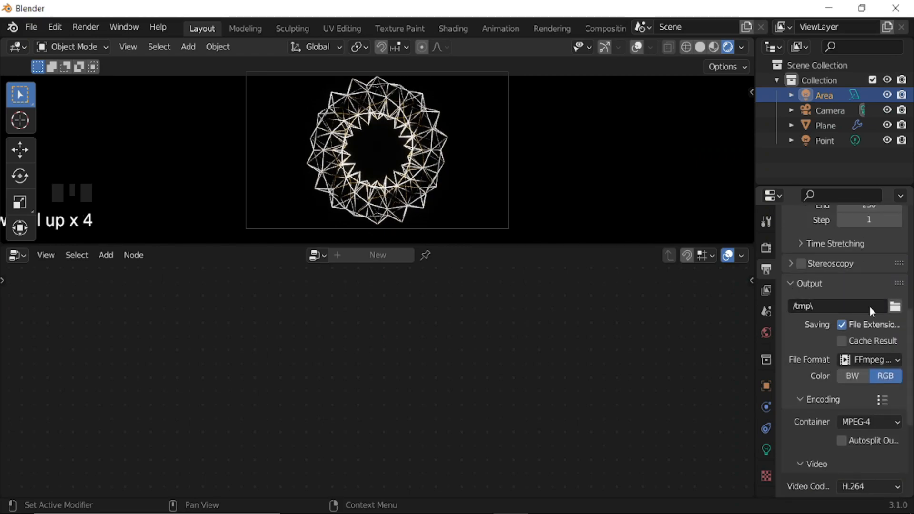
{"action": "scroll", "coordinate": [842, 300], "scroll_direction": "up", "scroll_amount": 5}
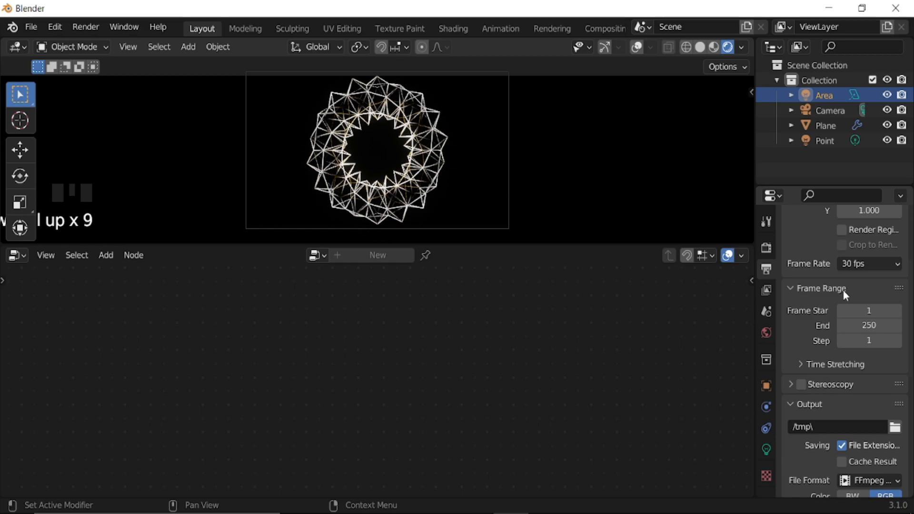
Turn the empty geometry node editor area into a Timeline and jump to the first frame.
{"action": "left_click", "coordinate": [24, 260]}
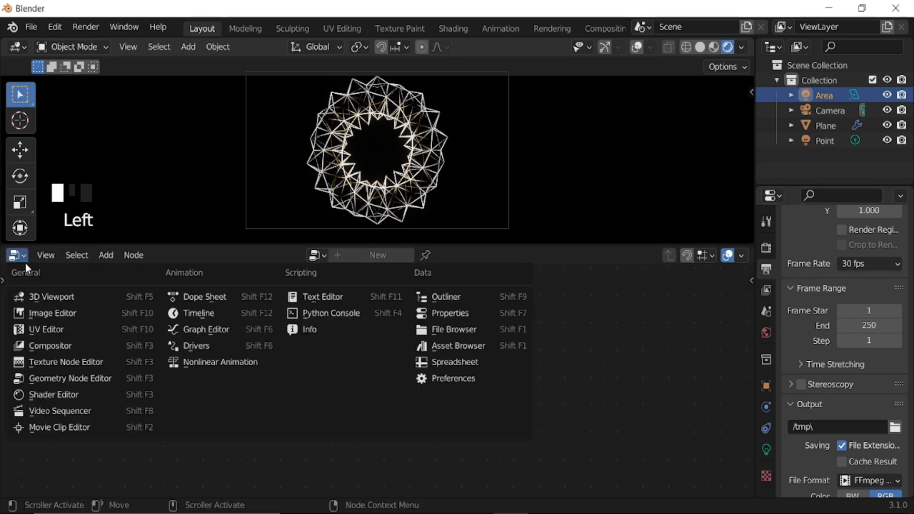
{"action": "left_click", "coordinate": [207, 314]}
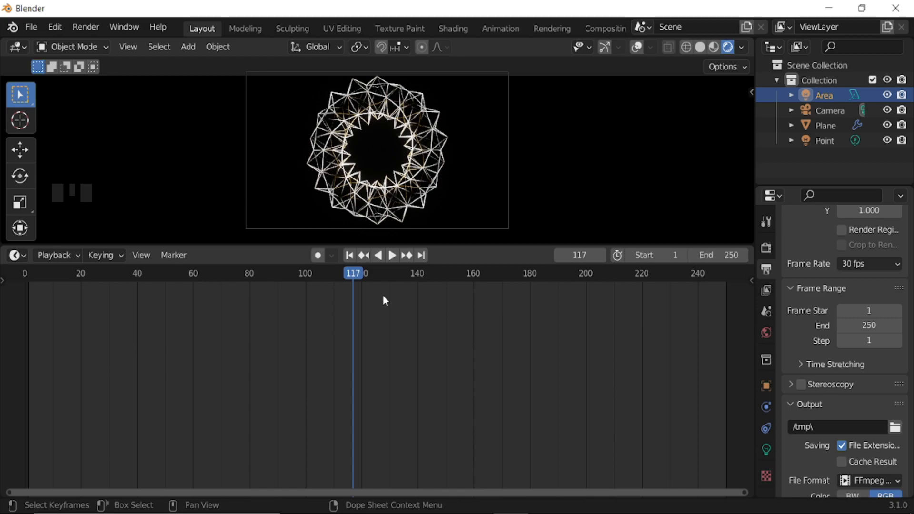
{"action": "left_click", "coordinate": [353, 258]}
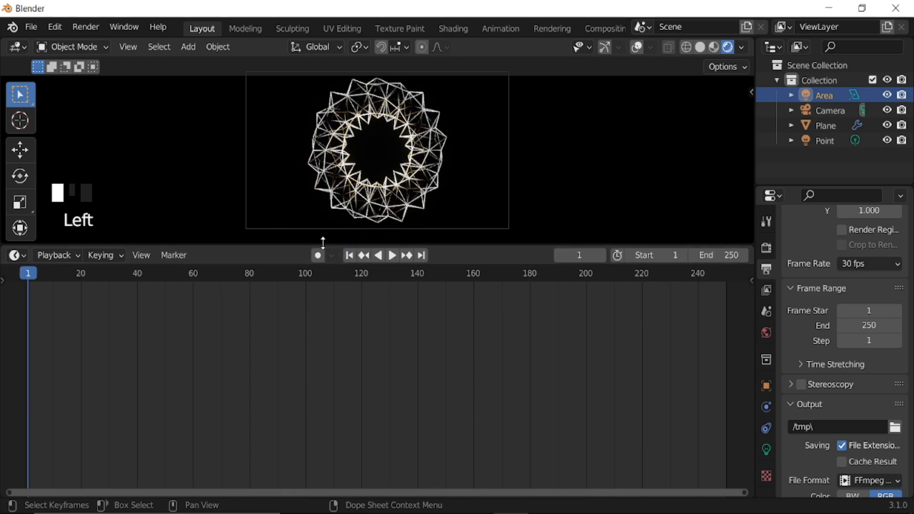
Play the ring animation briefly from the first frame, then stop playback.
{"action": "key", "text": "space"}
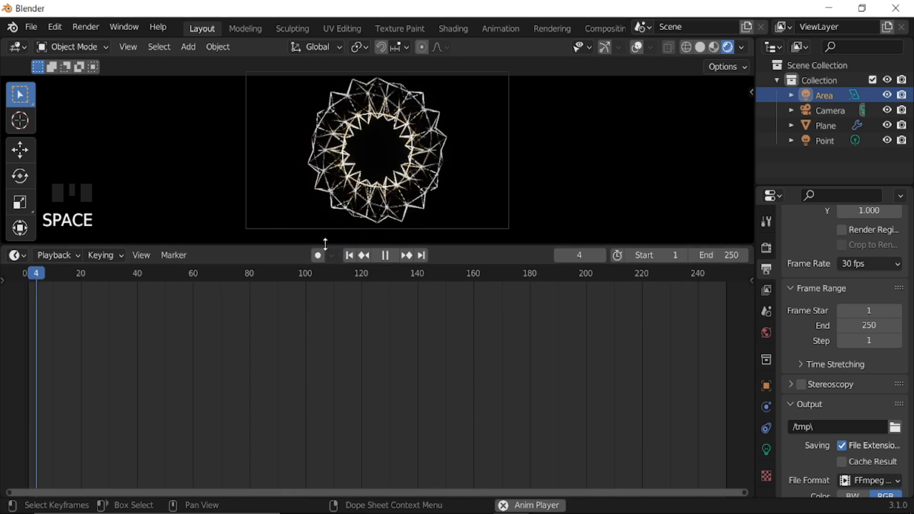
{"action": "left_click", "coordinate": [384, 256]}
{"action": "left_click", "coordinate": [384, 257]}
{"action": "left_click", "coordinate": [381, 256]}
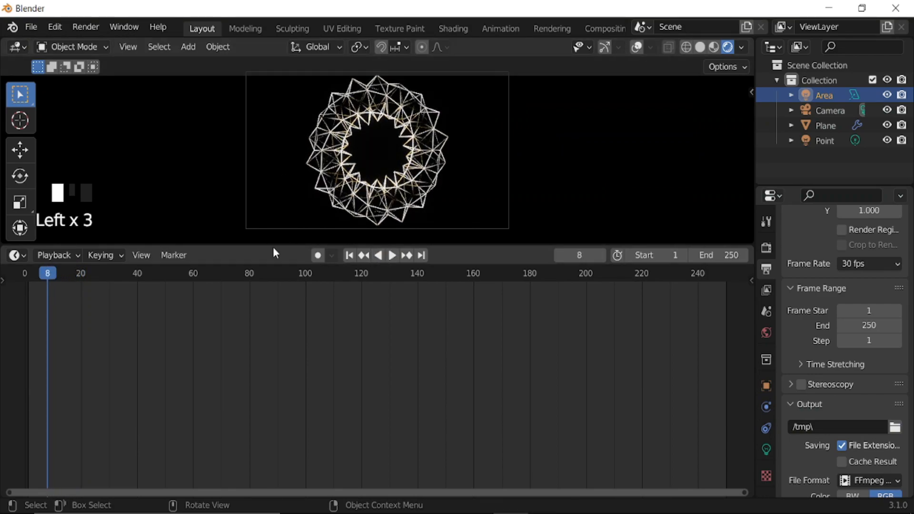
Enlarge the 3D viewport area above the Timeline and enable Lock Interface for rendering.
{"action": "left_click_drag", "start_coordinate": [273, 247], "coordinate": [253, 343]}
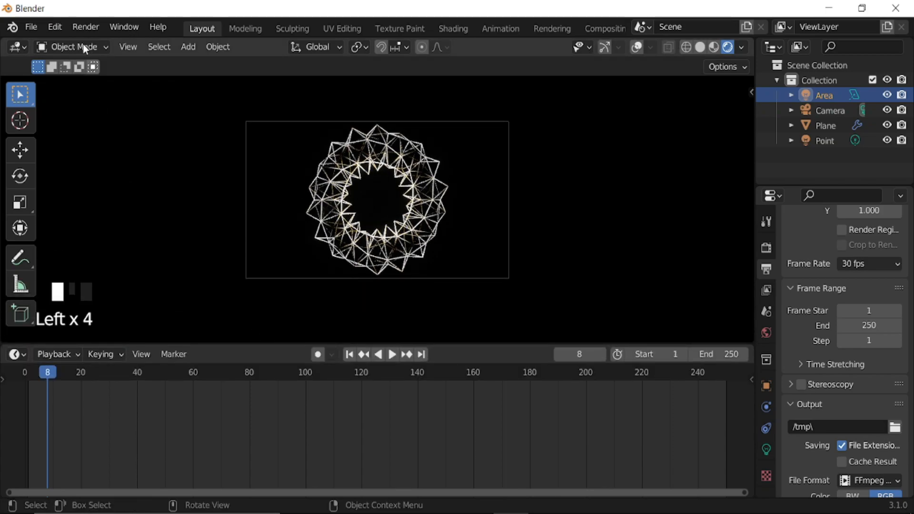
{"action": "left_click", "coordinate": [81, 27]}
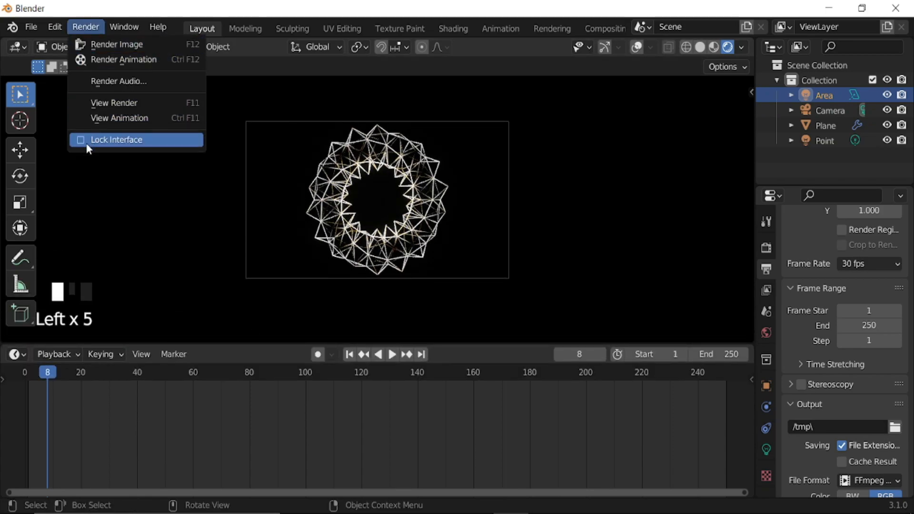
{"action": "left_click", "coordinate": [86, 143]}
Bring up the scene's rendering commands.
{"action": "left_click", "coordinate": [86, 28]}
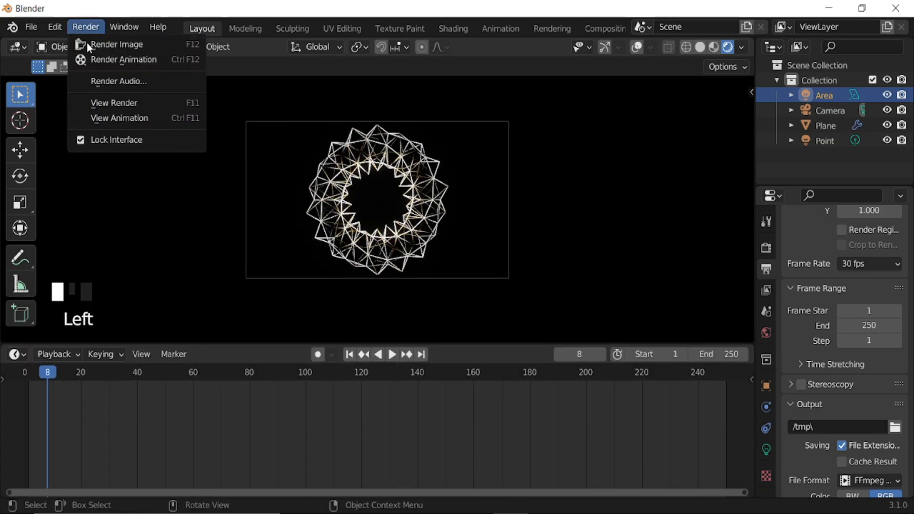